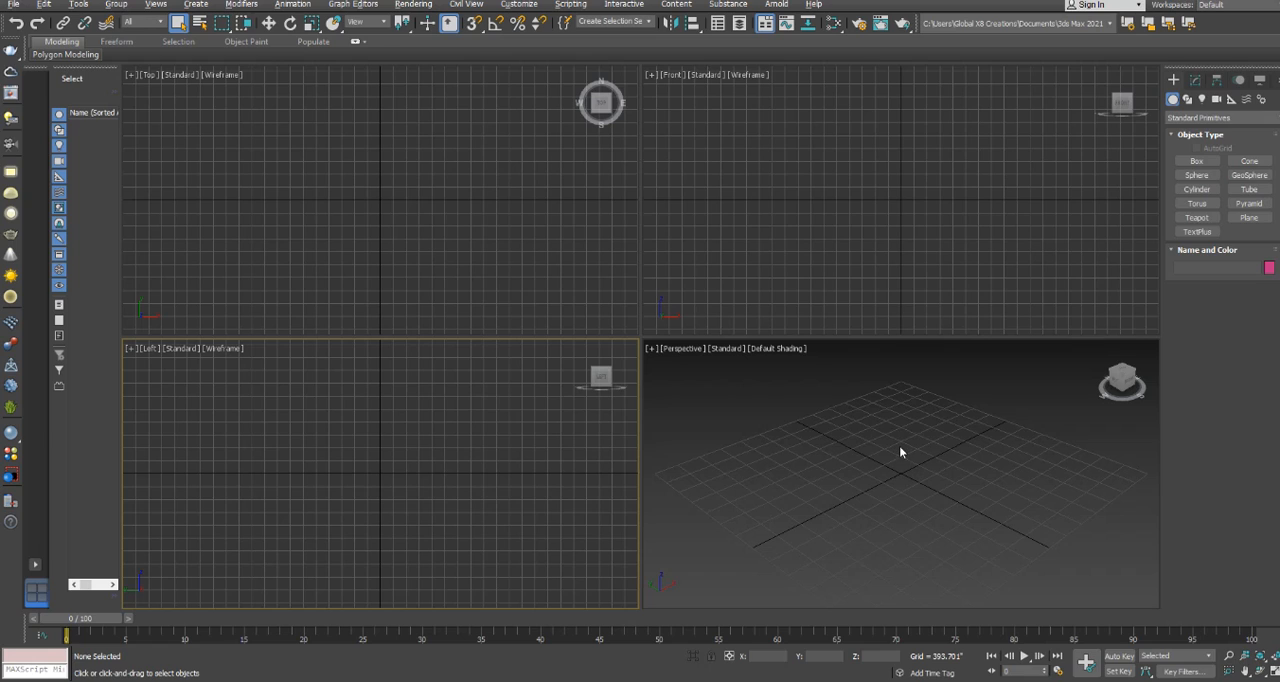
Draw an open, wavy line with five vertices across the Top view.
click(1188, 100)
click(1197, 172)
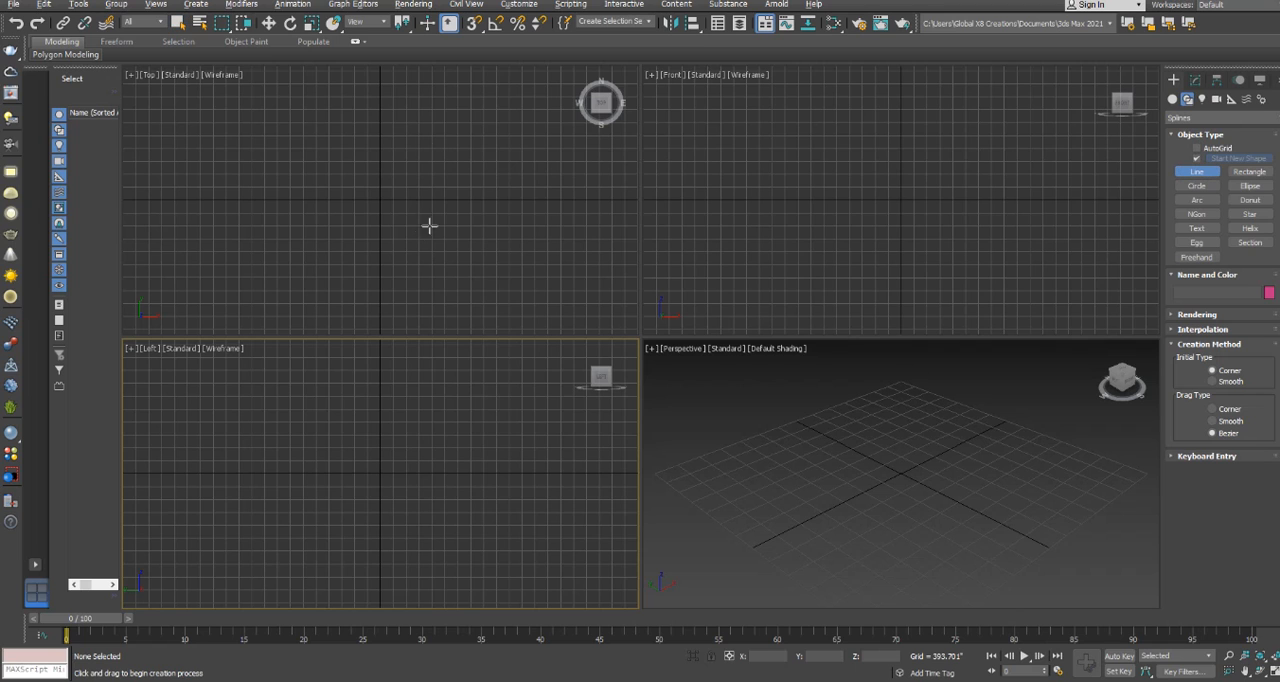
click(260, 247)
click(328, 207)
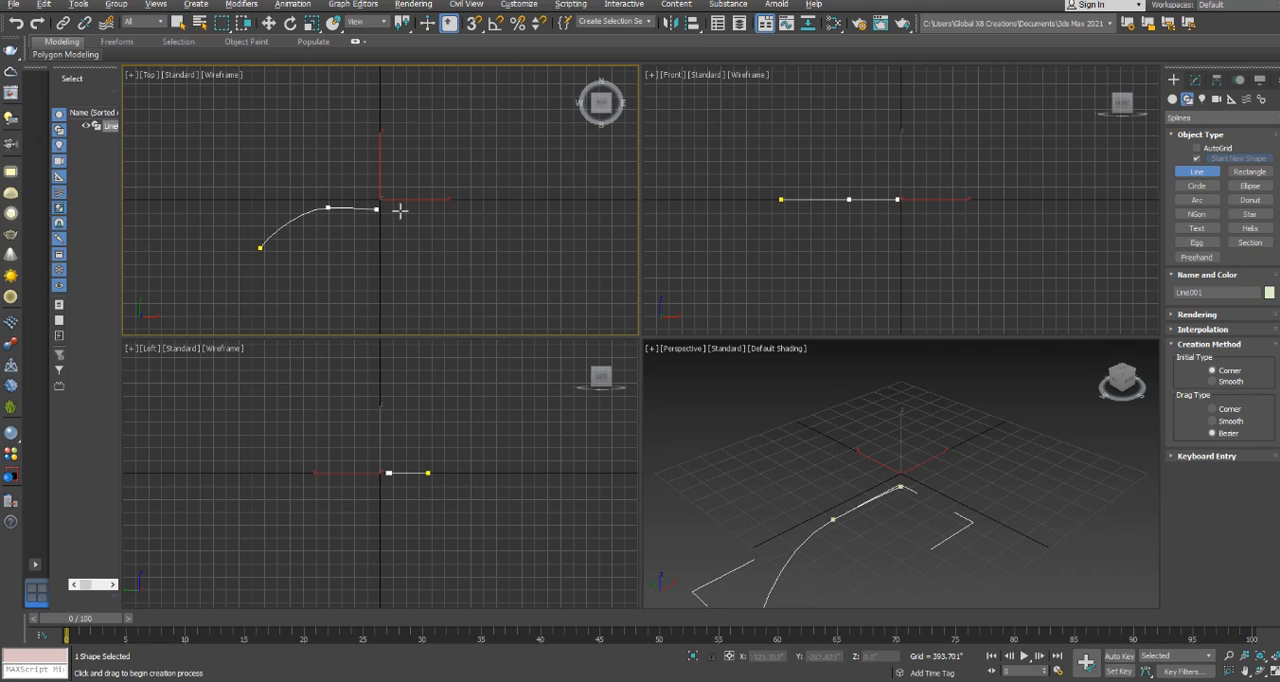
click(408, 214)
click(480, 166)
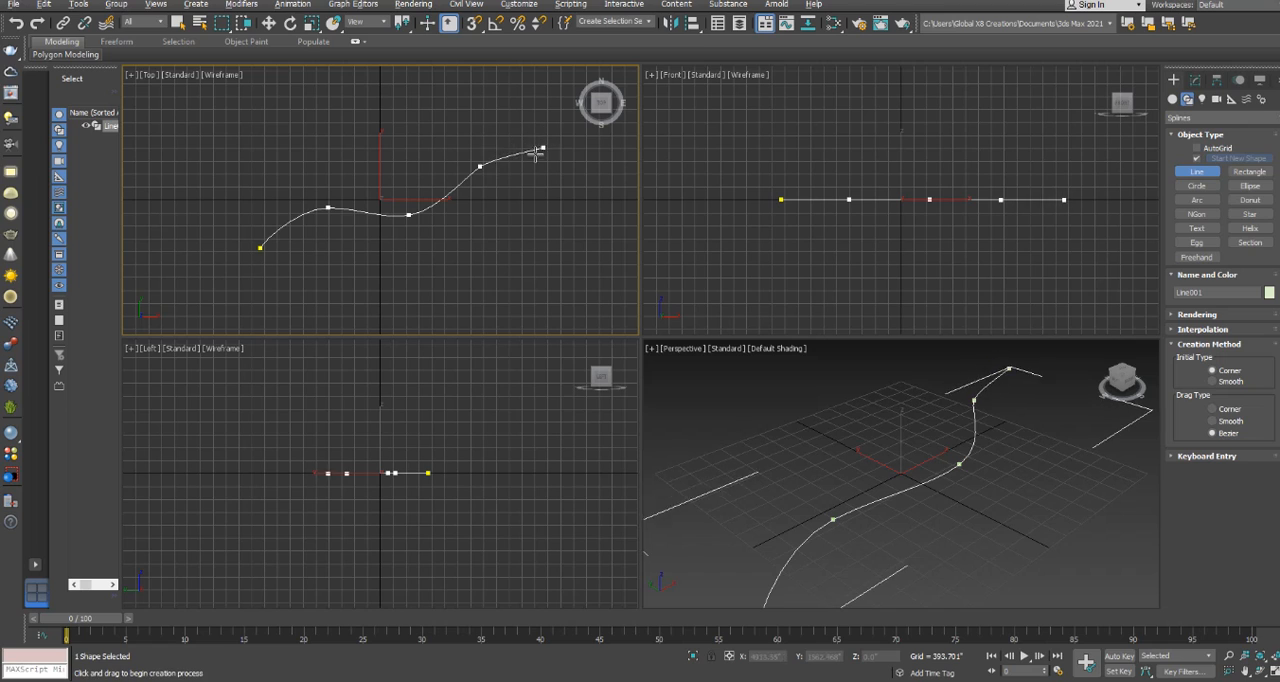
click(549, 167)
right_click(598, 155)
scroll(414, 188, up, 2)
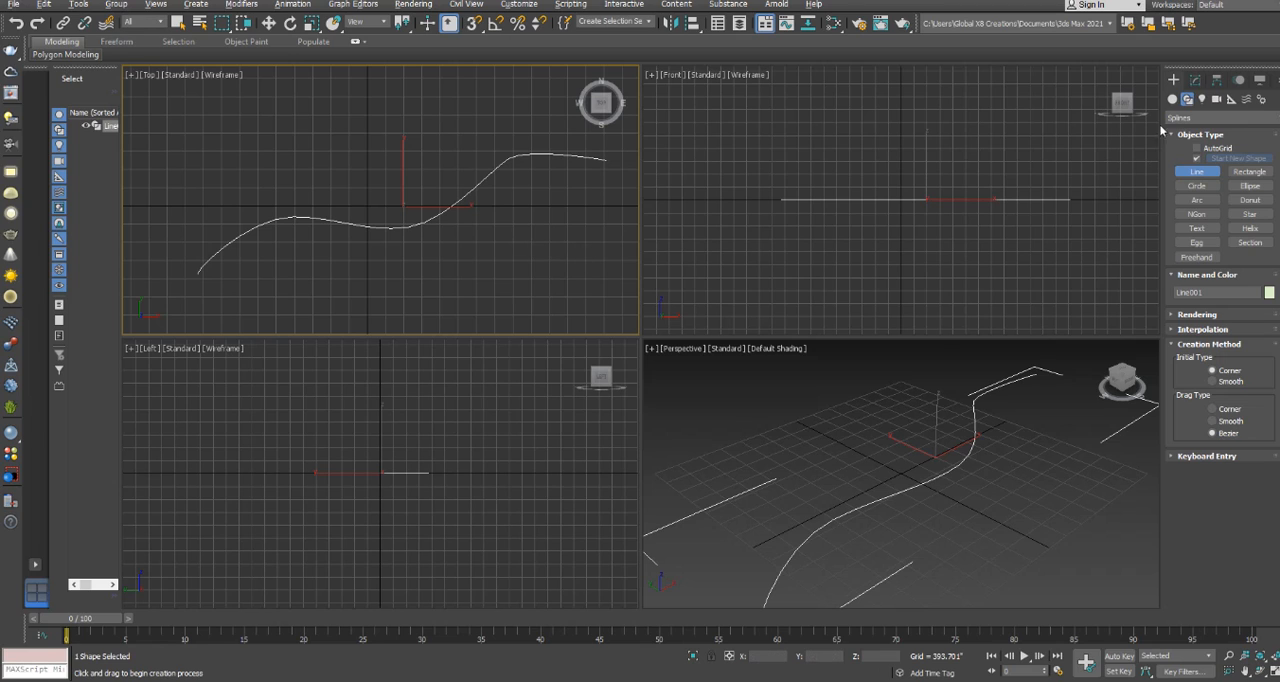
Enter vertex editing on the line and move its middle vertex slightly downward in the Top view.
click(1195, 79)
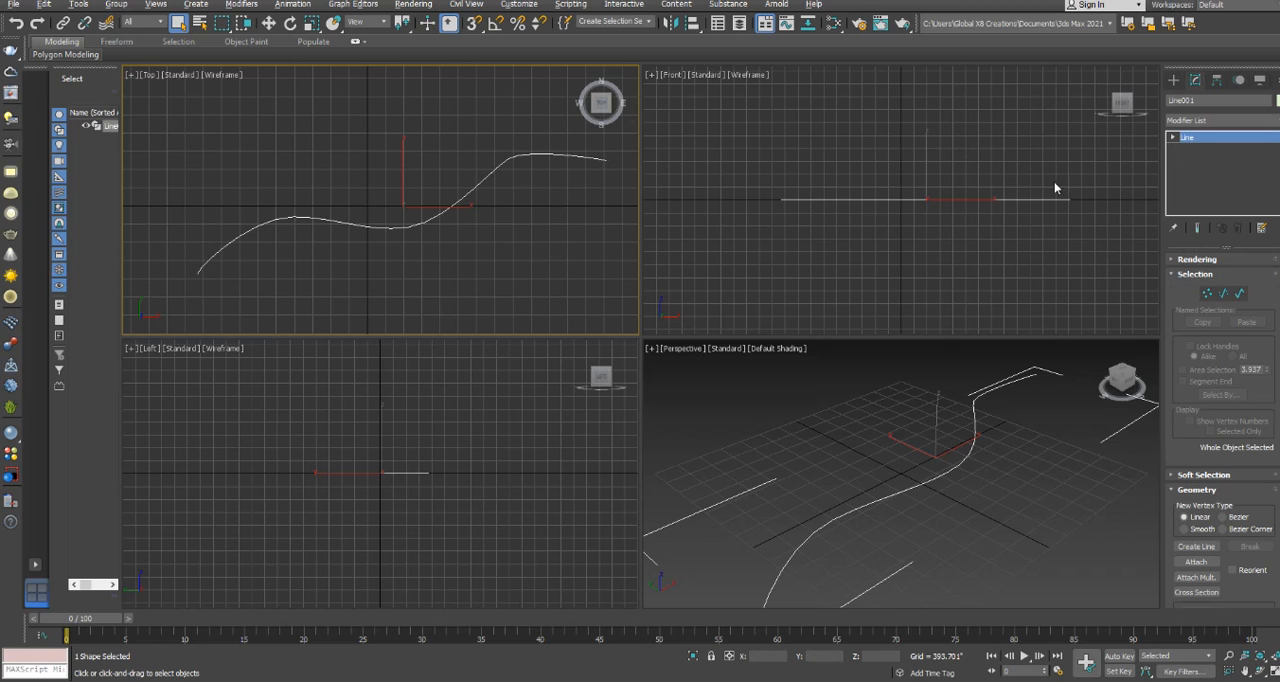
click(1173, 138)
click(1174, 139)
click(1174, 139)
click(1198, 150)
drag(380, 194, 445, 267)
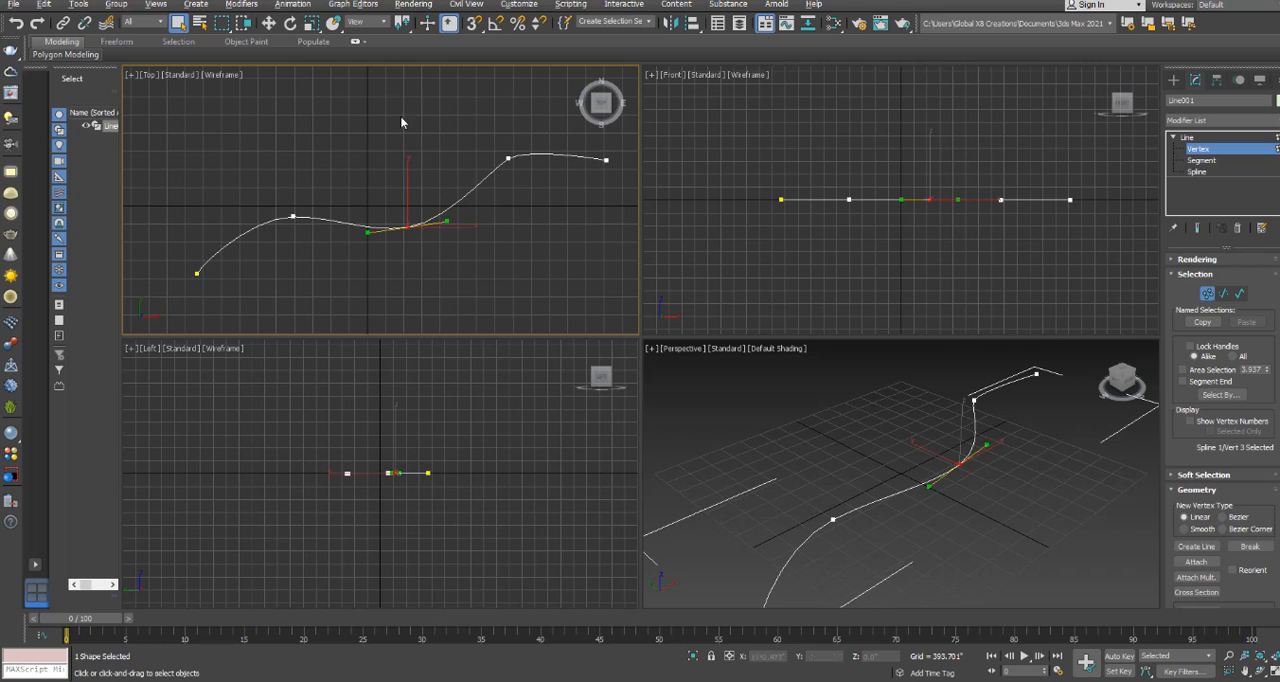
click(268, 22)
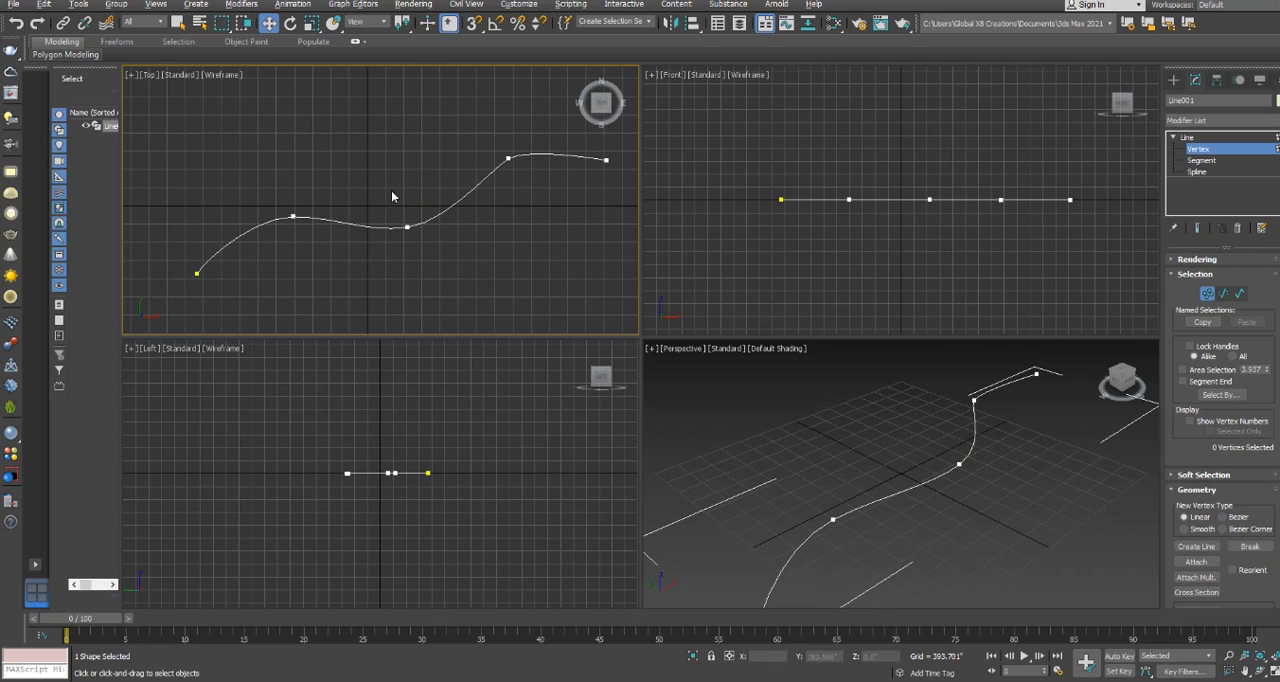
drag(413, 174, 450, 227)
Move the line segment between the third and fourth vertices slightly along positive X in the Top view.
click(1200, 161)
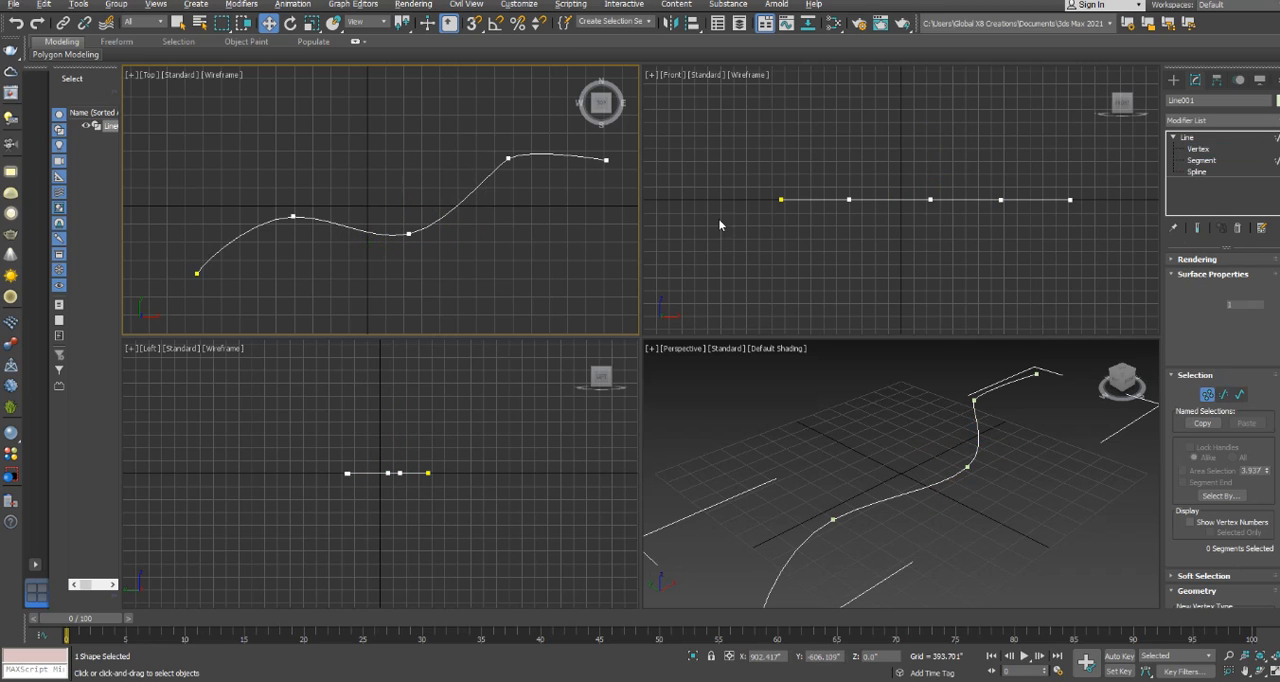
click(471, 212)
drag(480, 176, 490, 175)
Select the entire spline at spline level, try moving it in the Top view, and undo the move.
click(1200, 172)
click(357, 227)
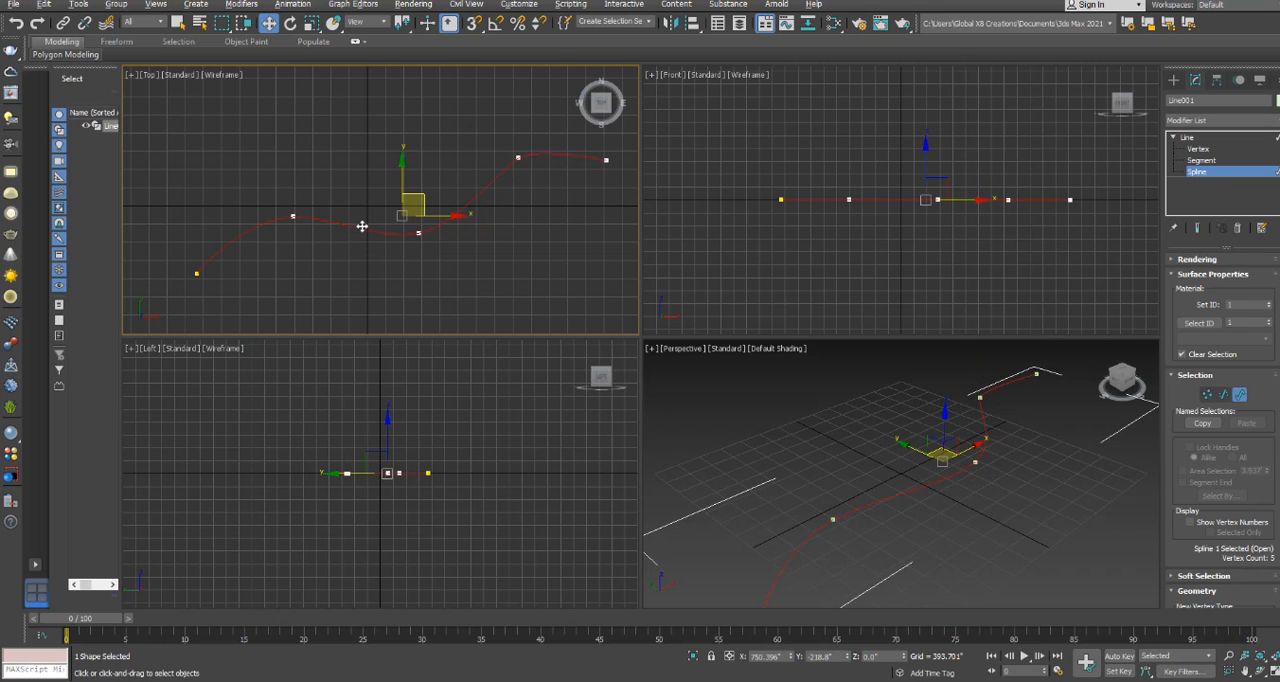
drag(414, 195, 410, 156)
key(ctrl+z)
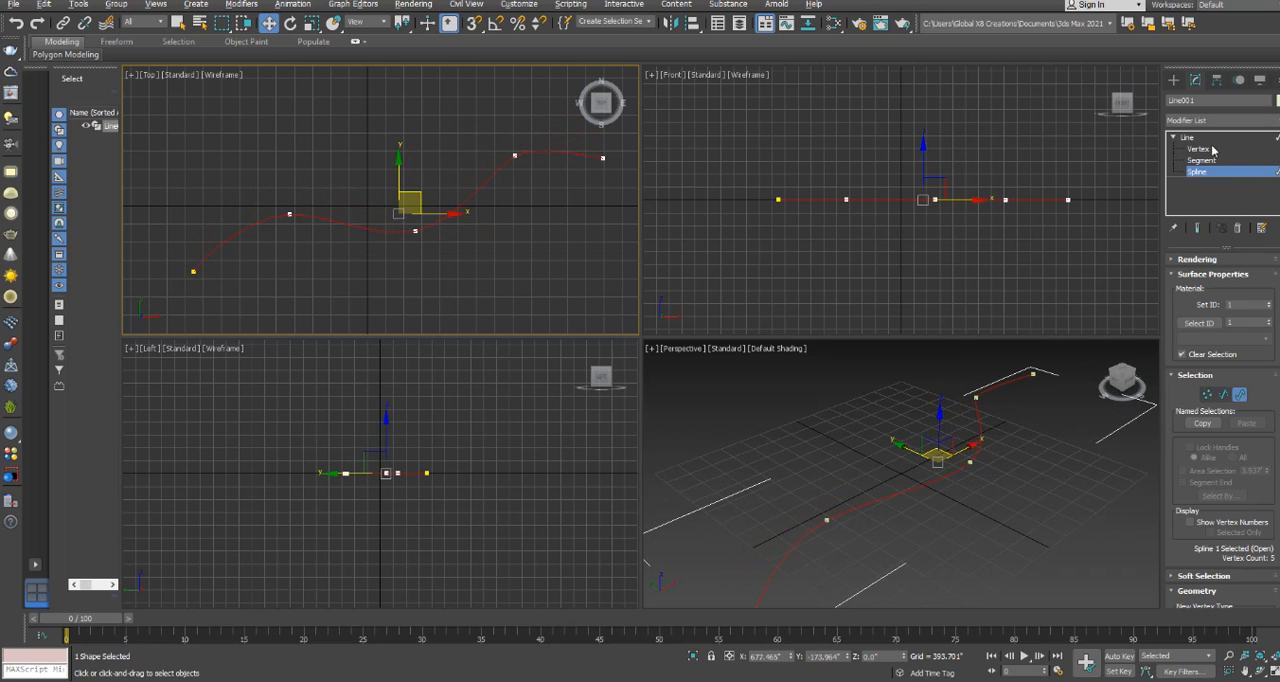
Convert the line's middle vertex to the Corner type.
click(1198, 148)
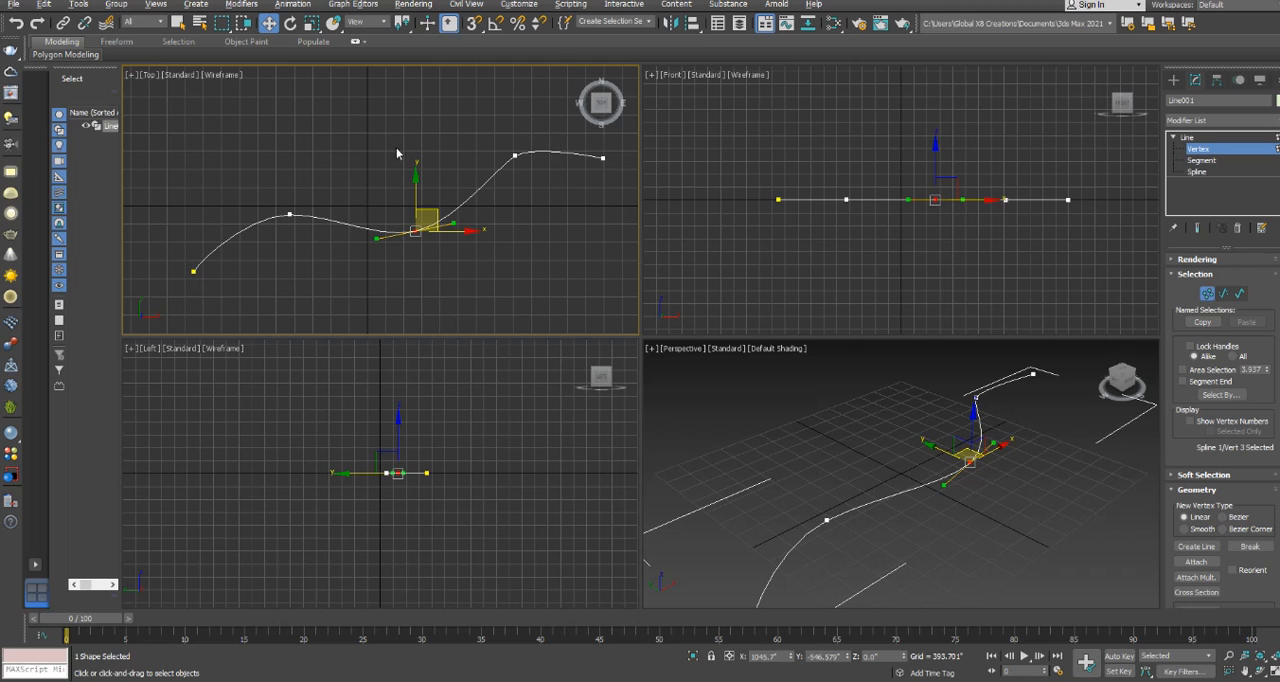
click(375, 190)
drag(366, 223, 471, 271)
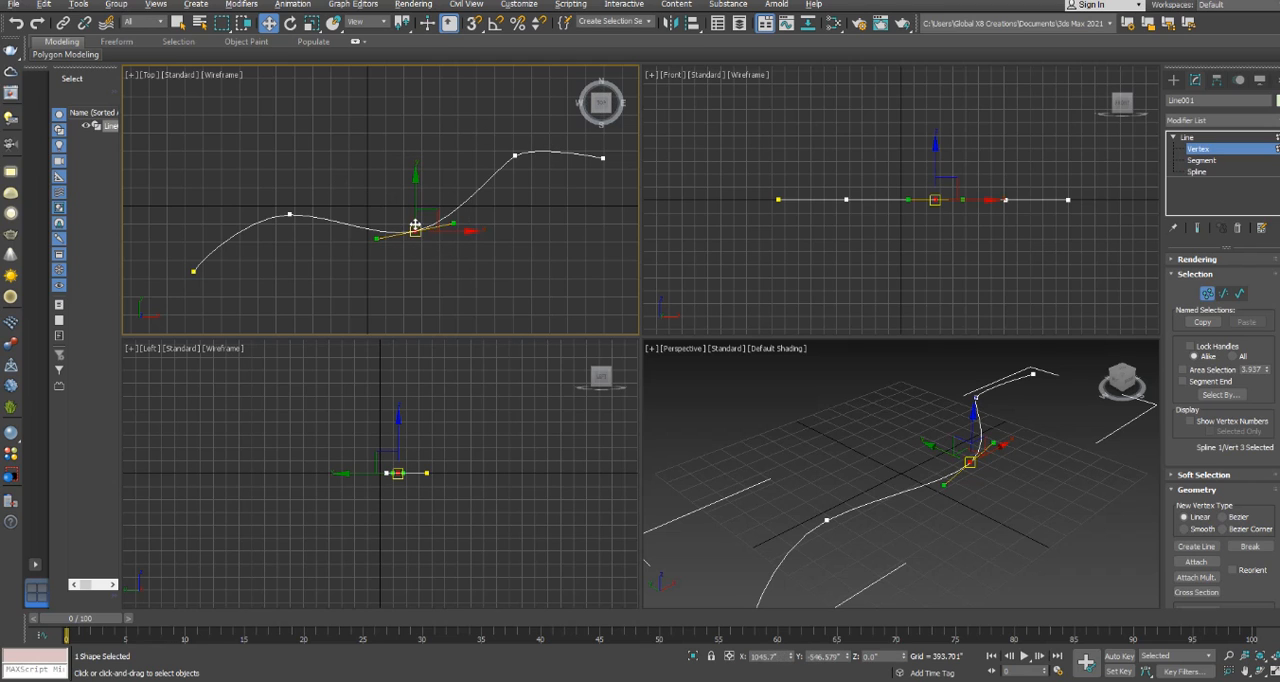
right_click(414, 228)
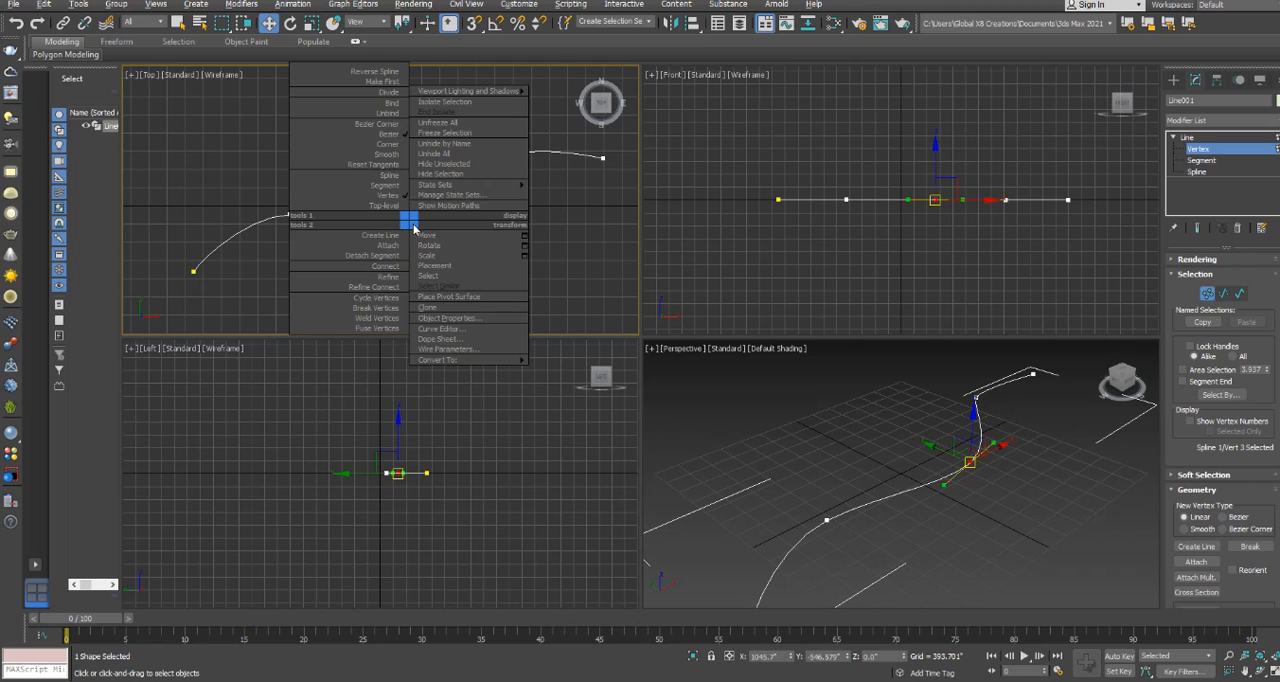
click(390, 147)
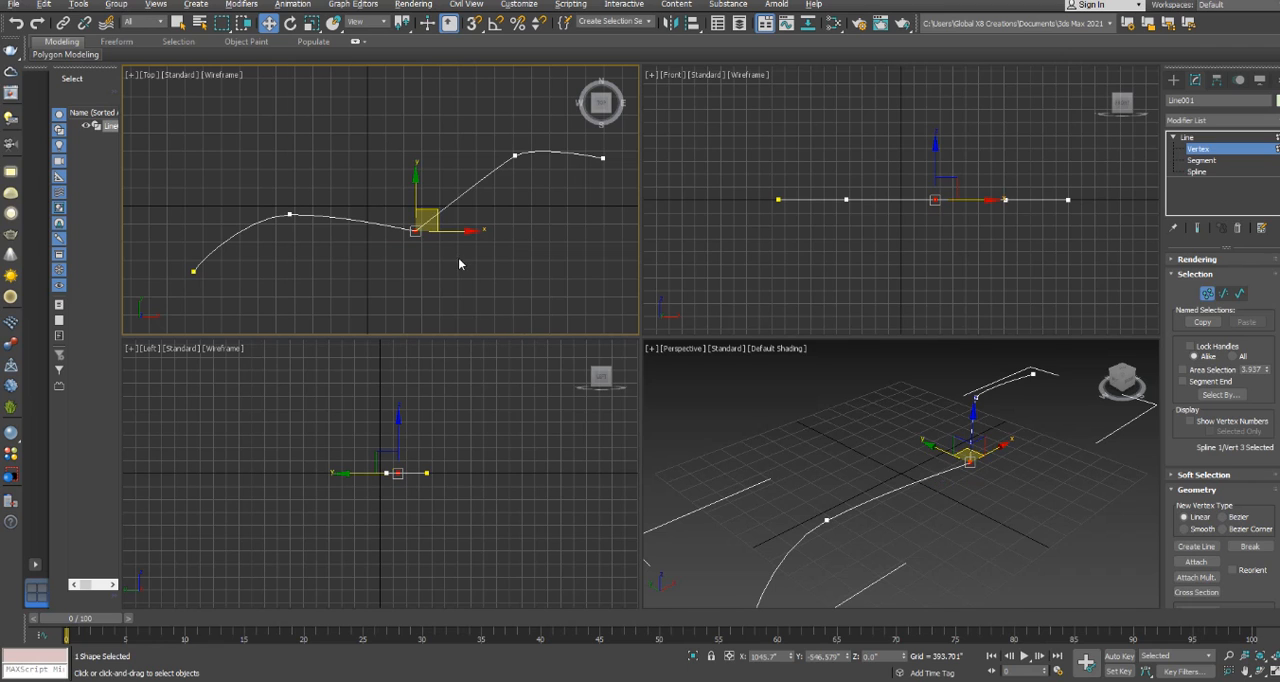
Convert the middle vertex to Bezier Corner and adjust its two handles independently to curve the adjoining segments.
right_click(422, 211)
click(403, 121)
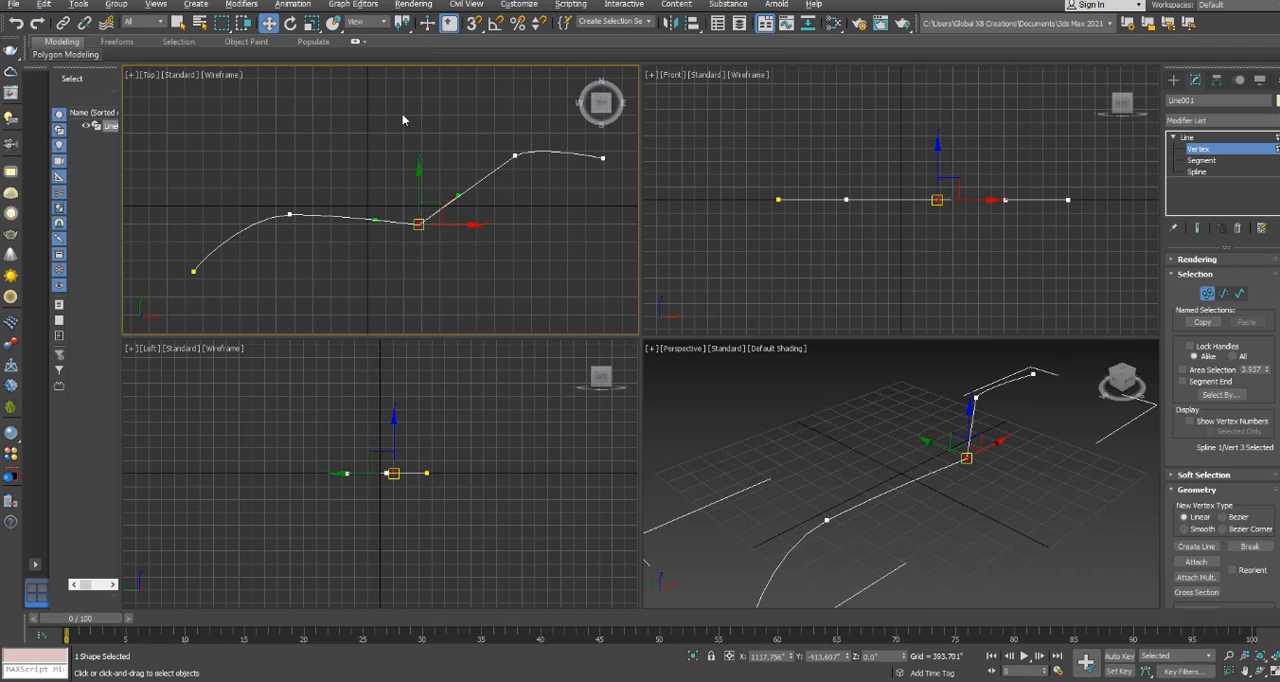
mouse_move(378, 220)
mouse_down()
mouse_move(396, 268)
mouse_move(378, 228)
mouse_up()
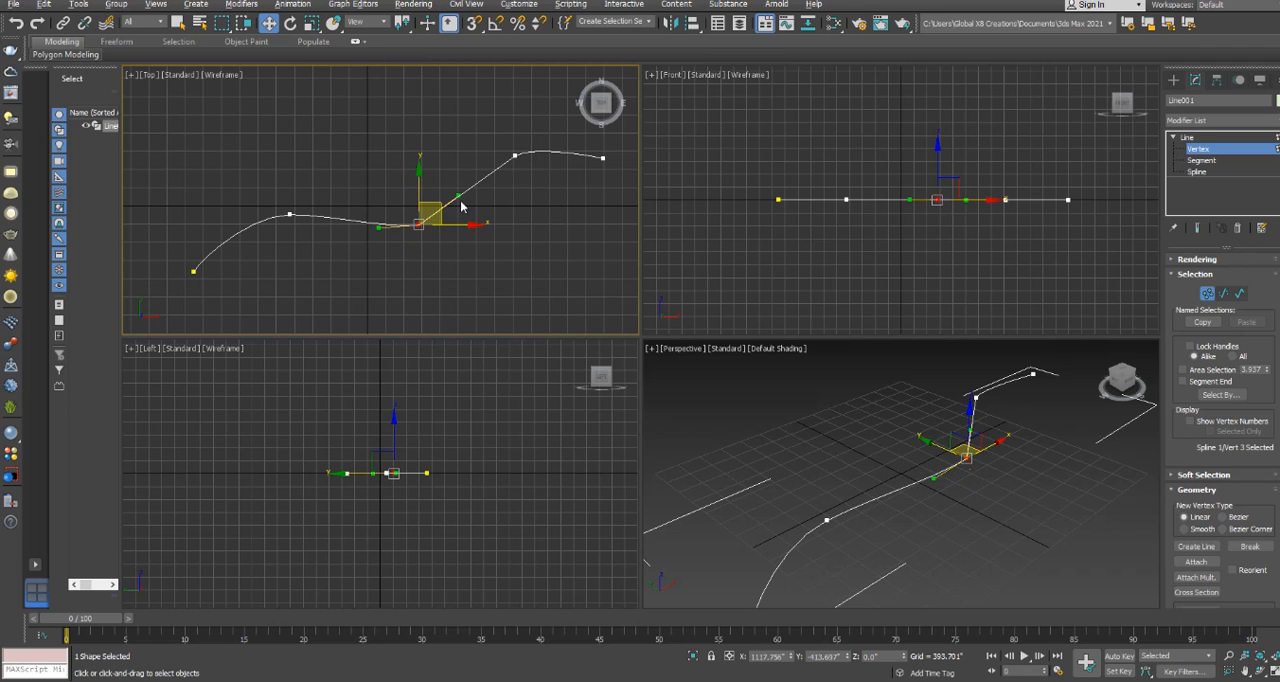
mouse_move(459, 196)
mouse_down()
mouse_move(471, 235)
mouse_move(469, 204)
mouse_up()
click(579, 180)
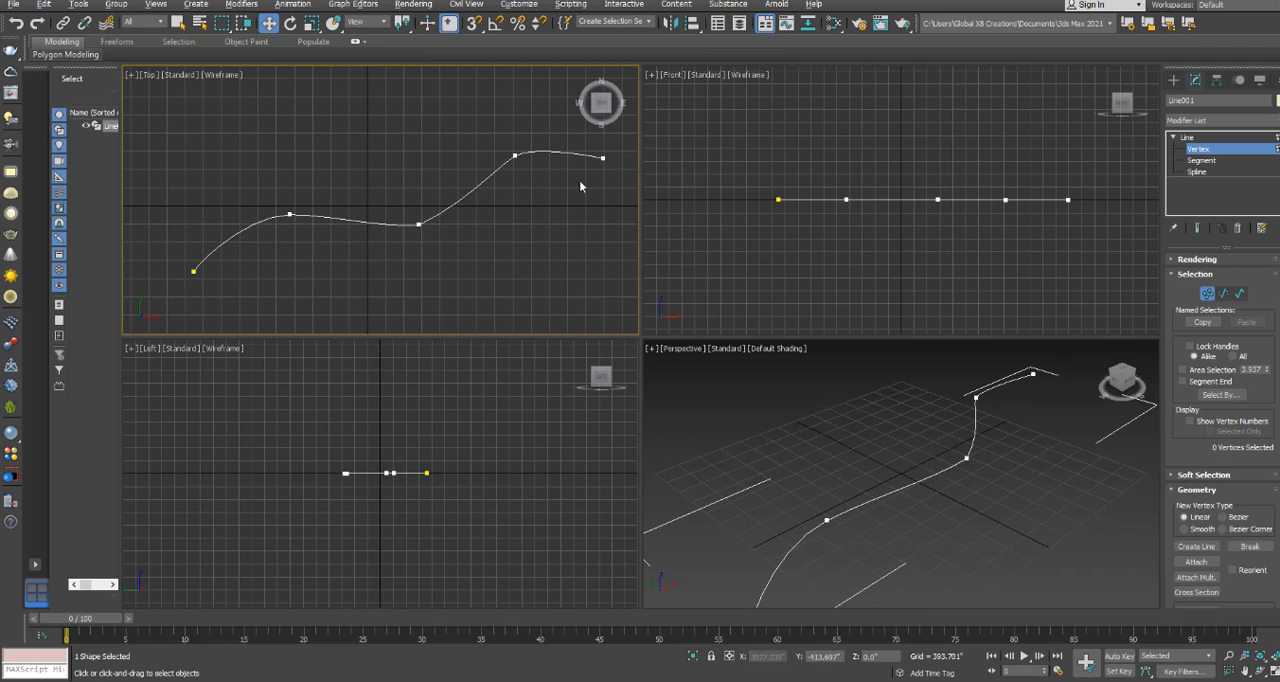
Examine the line's object, vertex, segment and spline levels and the editing commands available for them.
click(1189, 138)
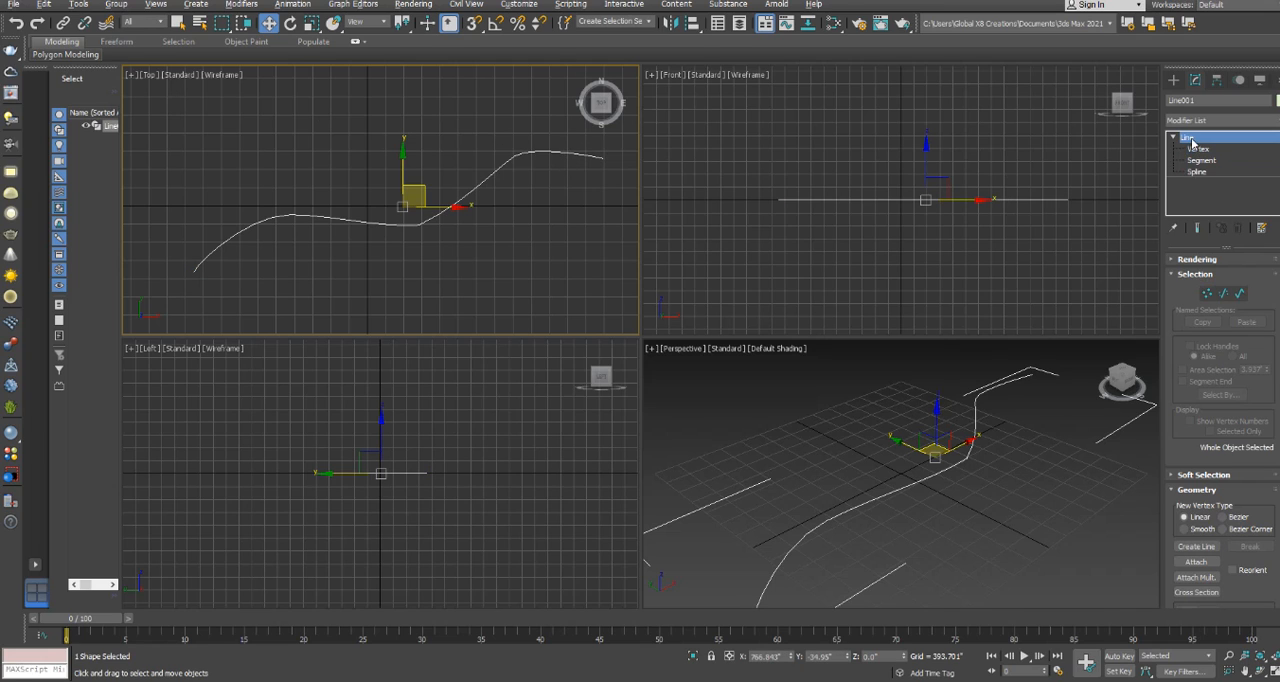
click(1180, 275)
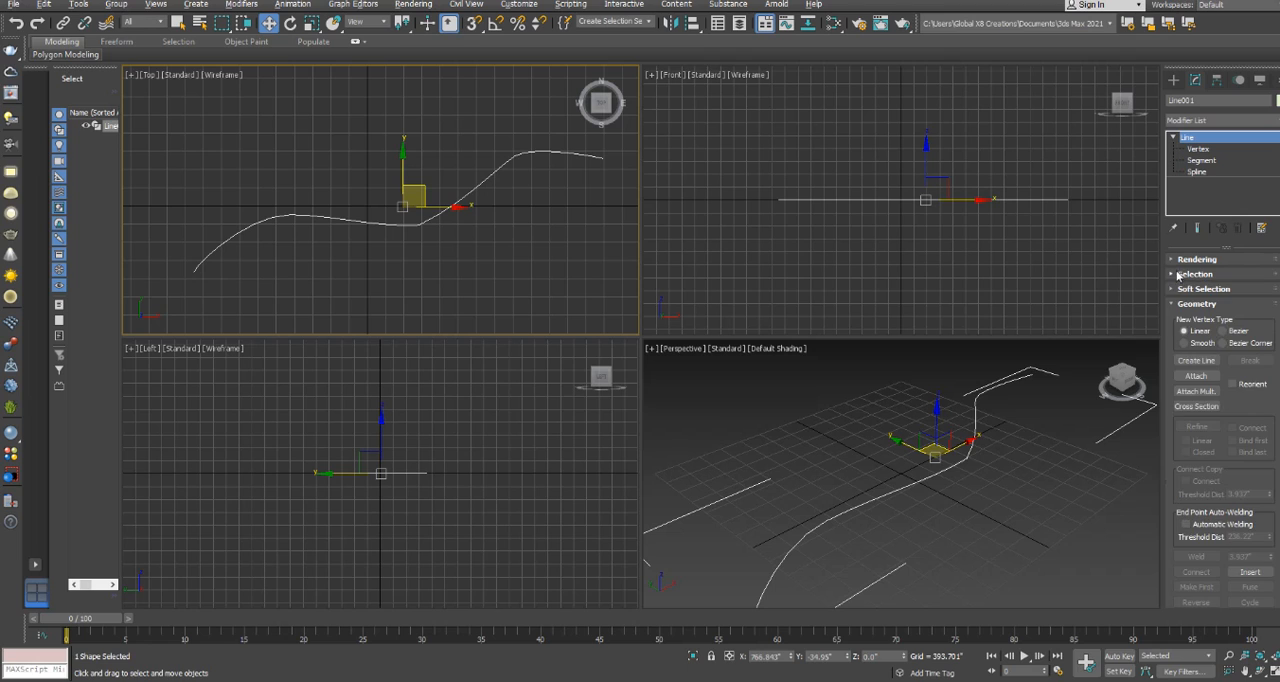
click(1182, 275)
click(1207, 294)
click(1223, 294)
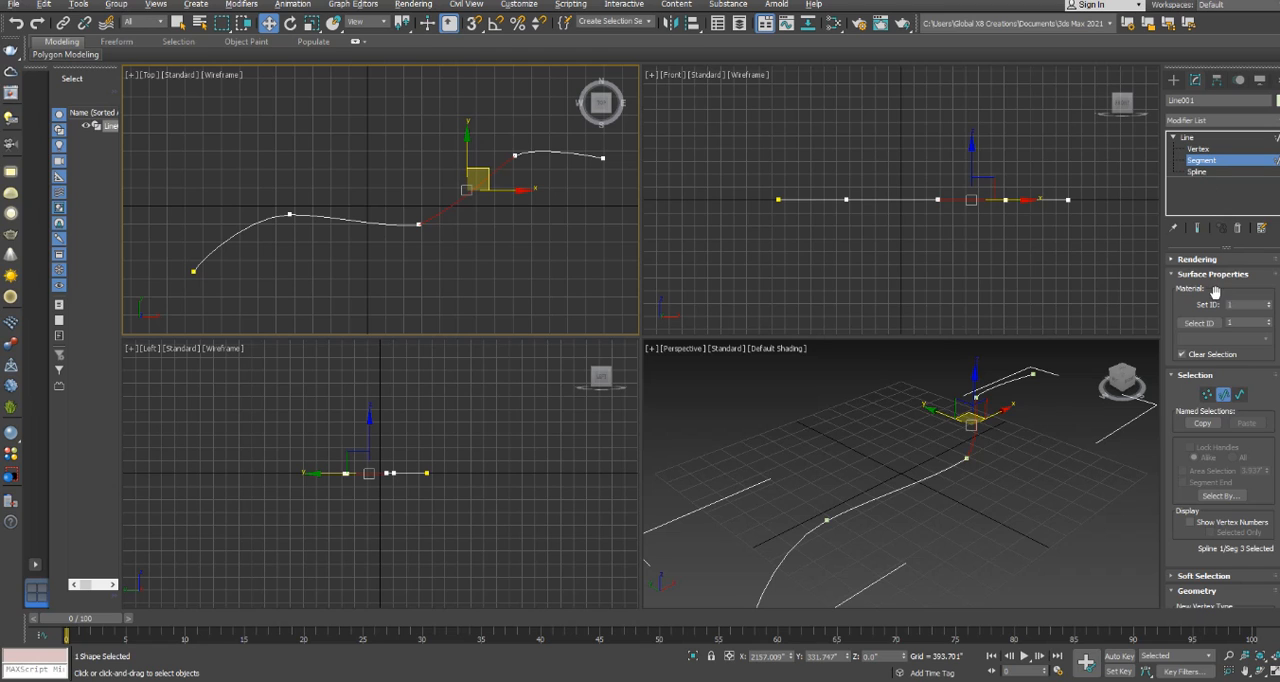
click(1240, 396)
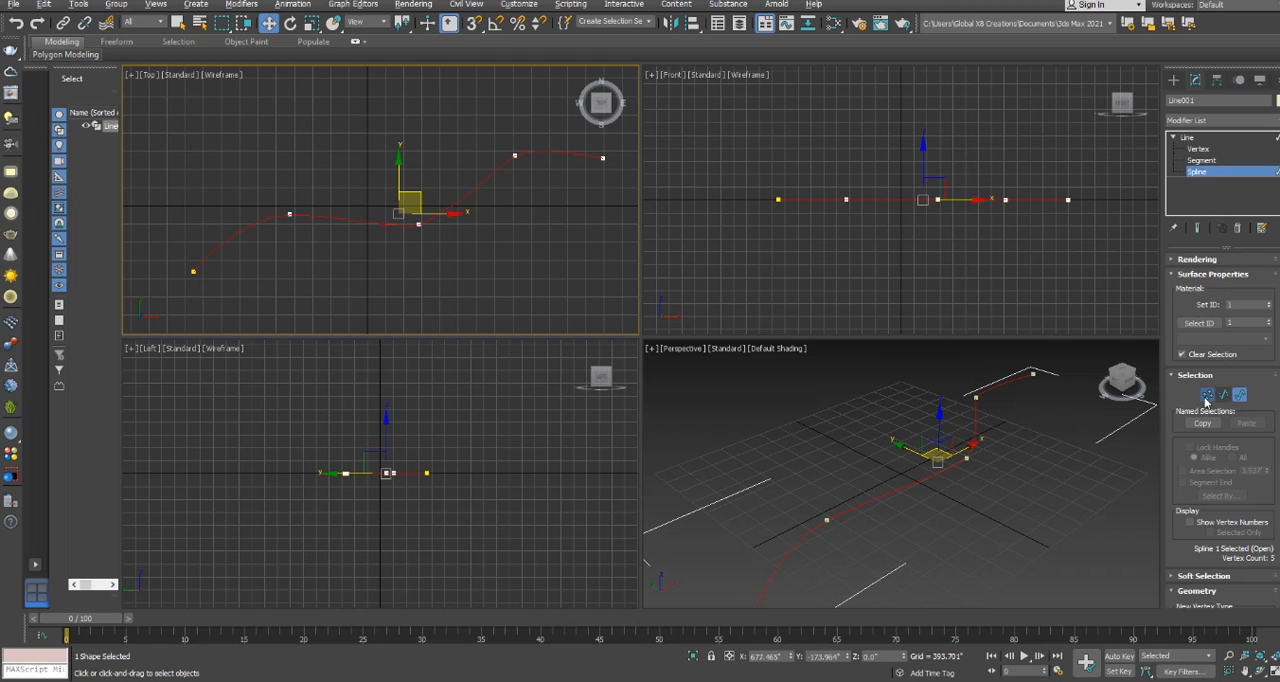
click(1207, 396)
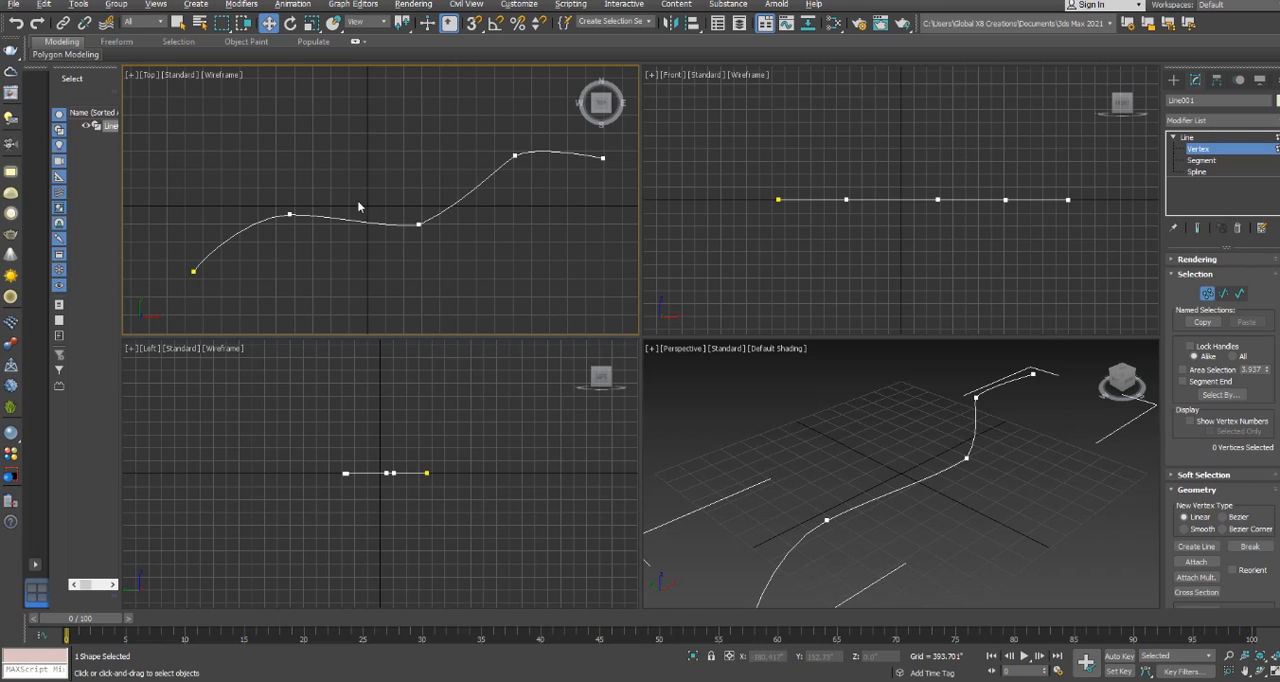
right_click(355, 170)
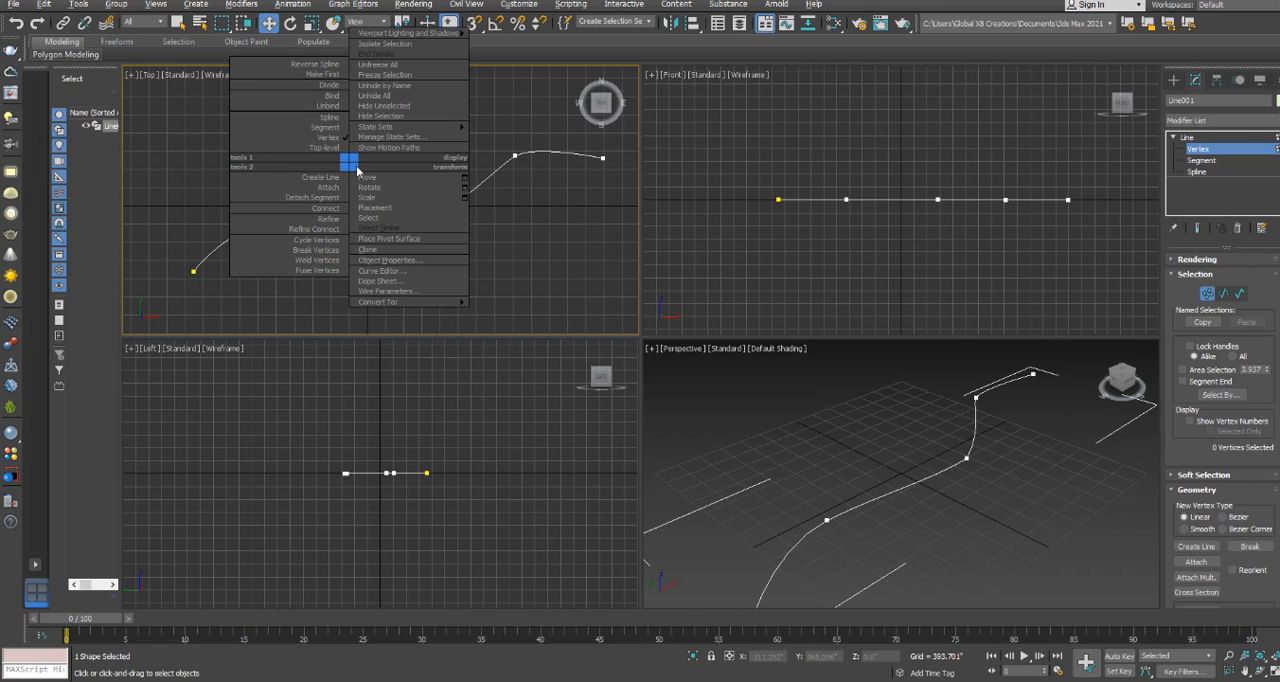
click(496, 129)
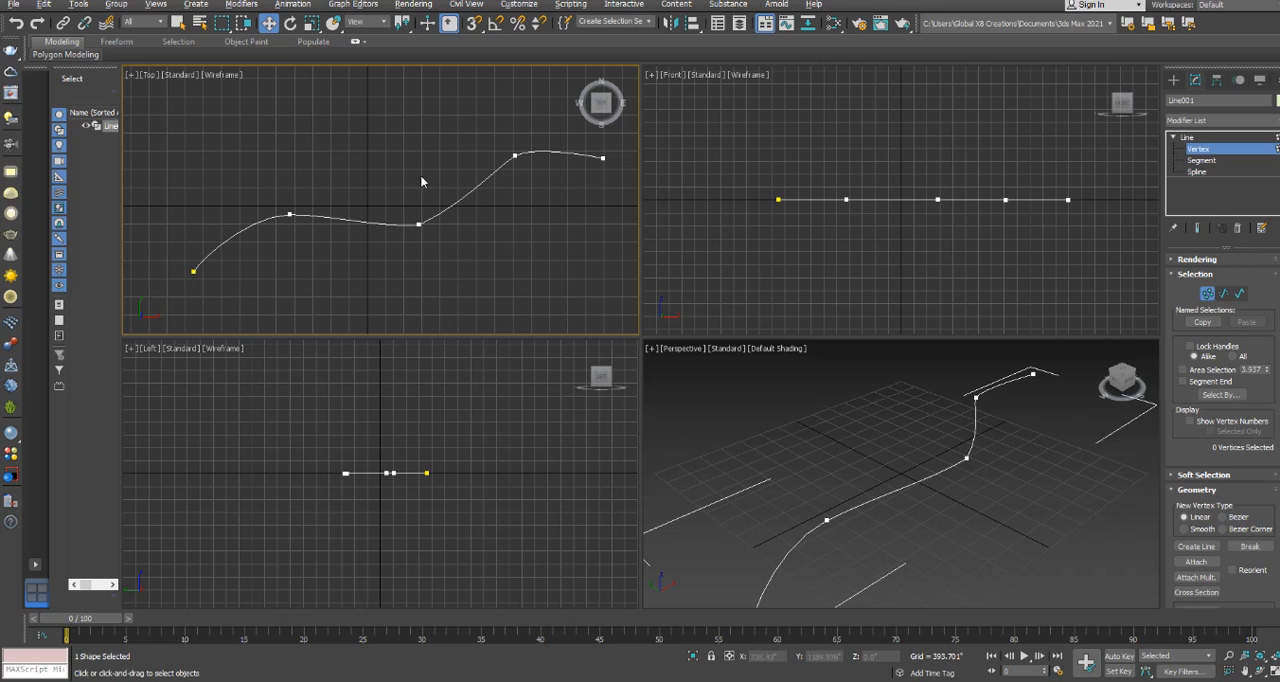
click(1208, 162)
click(1207, 150)
click(1206, 171)
Refine the line at vertex level, inserting one vertex on each of the segments adjoining the middle vertex.
click(1208, 150)
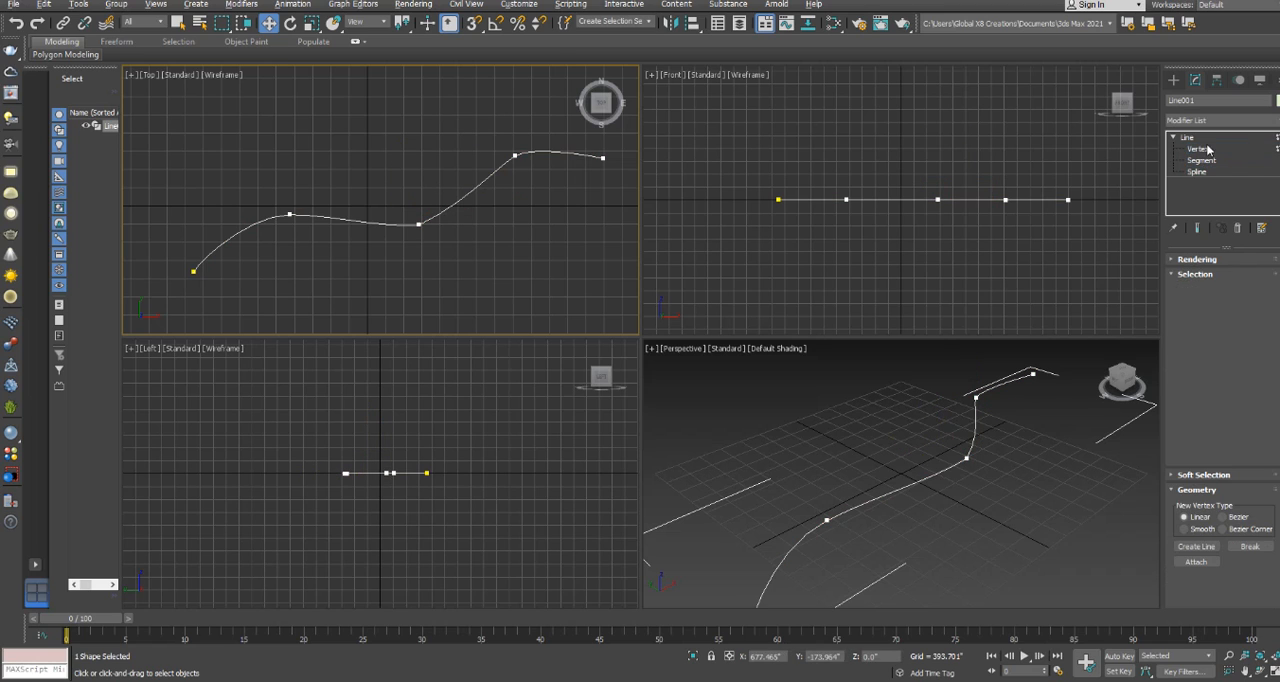
right_click(343, 158)
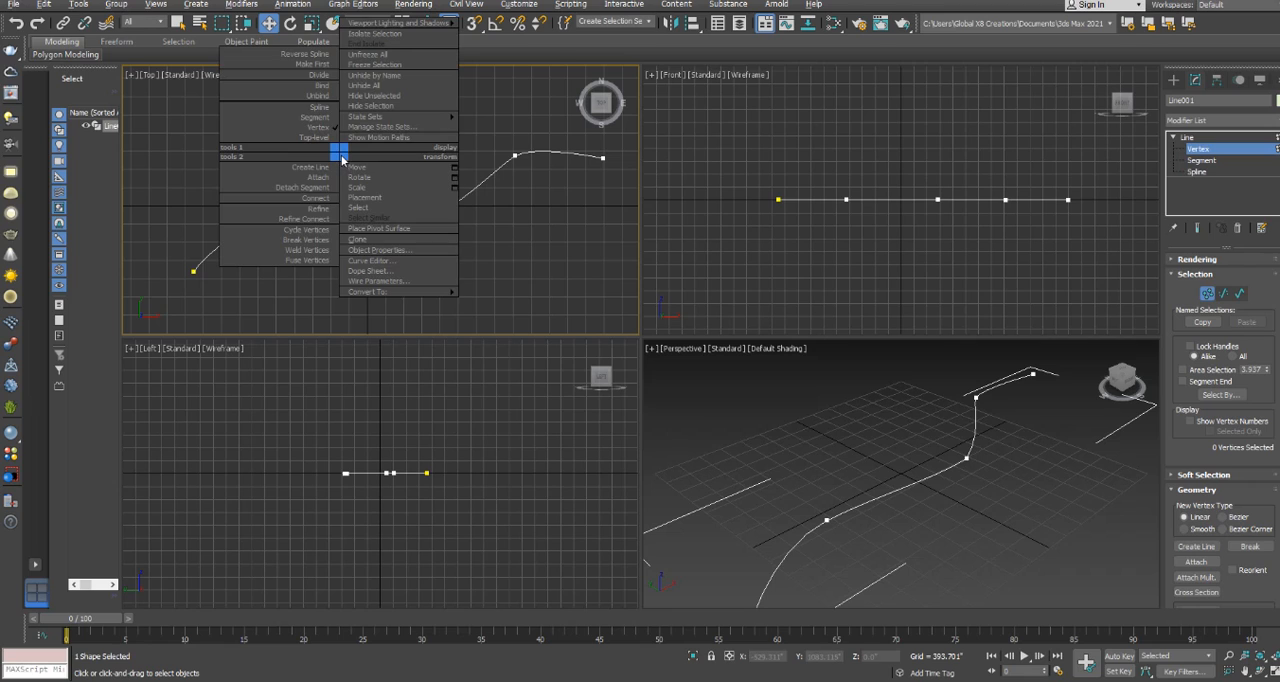
click(321, 209)
click(330, 217)
click(473, 189)
key(w)
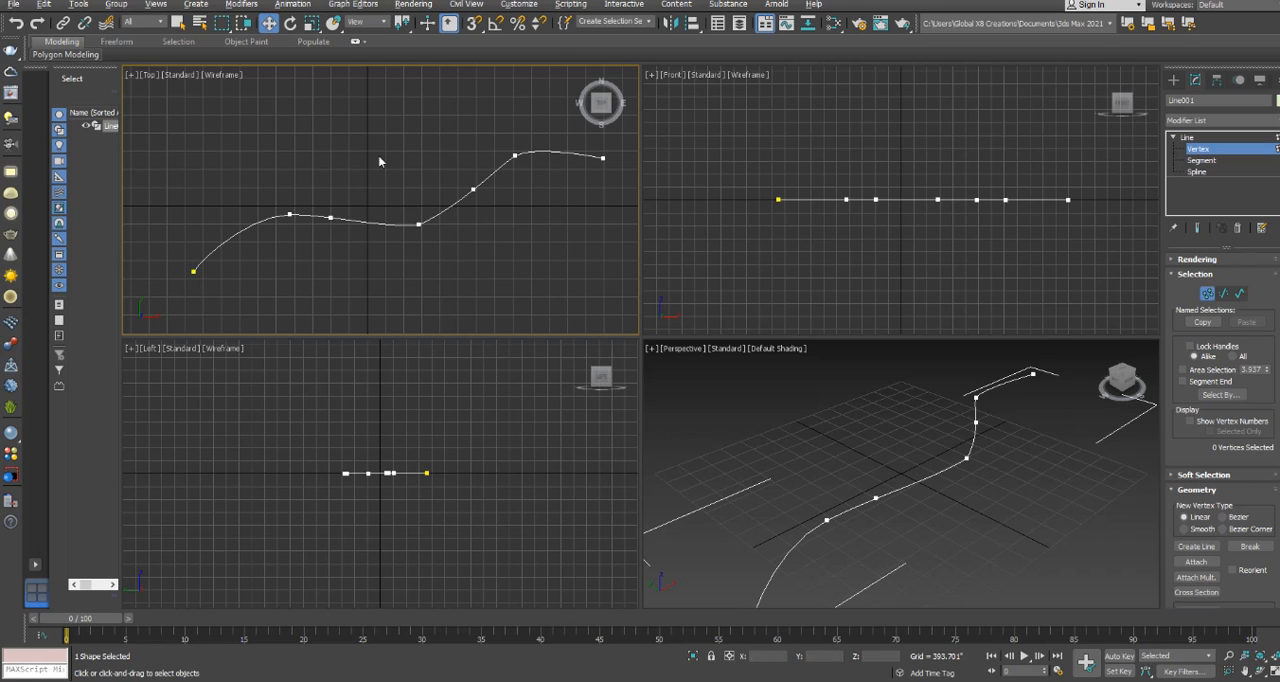
Convert the inserted vertex between the second and middle vertices to Corner and move it down towards the middle vertex.
click(330, 217)
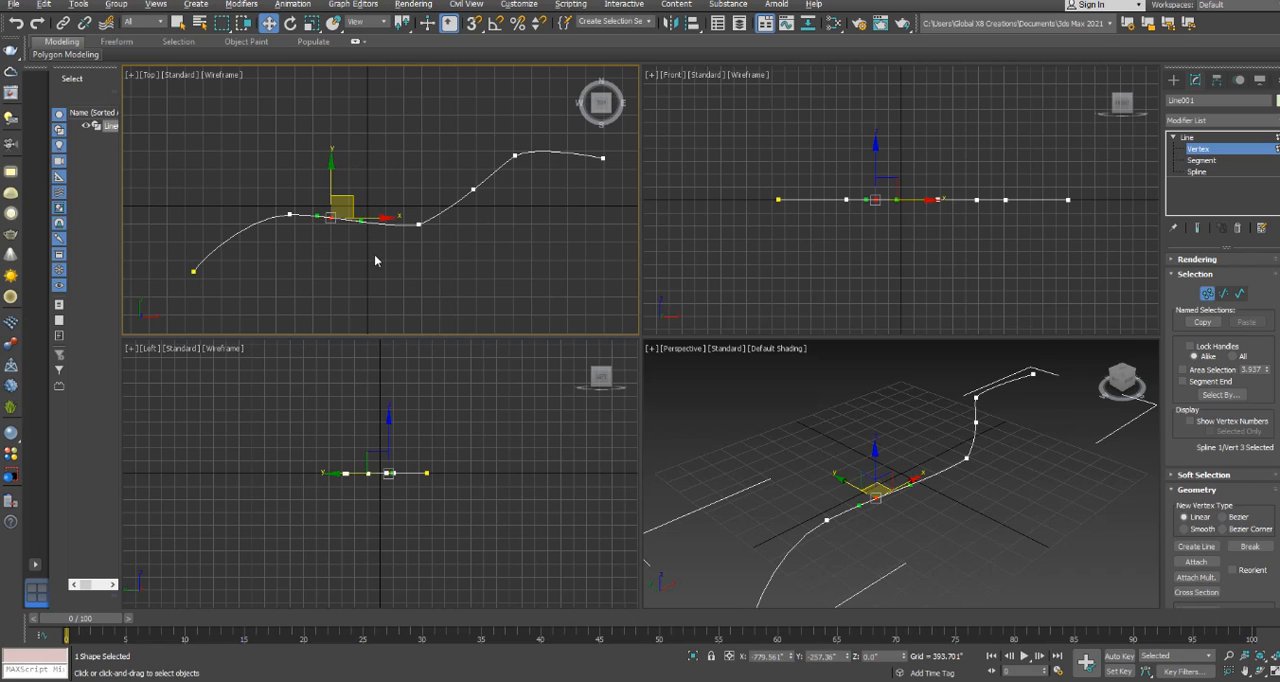
right_click(334, 214)
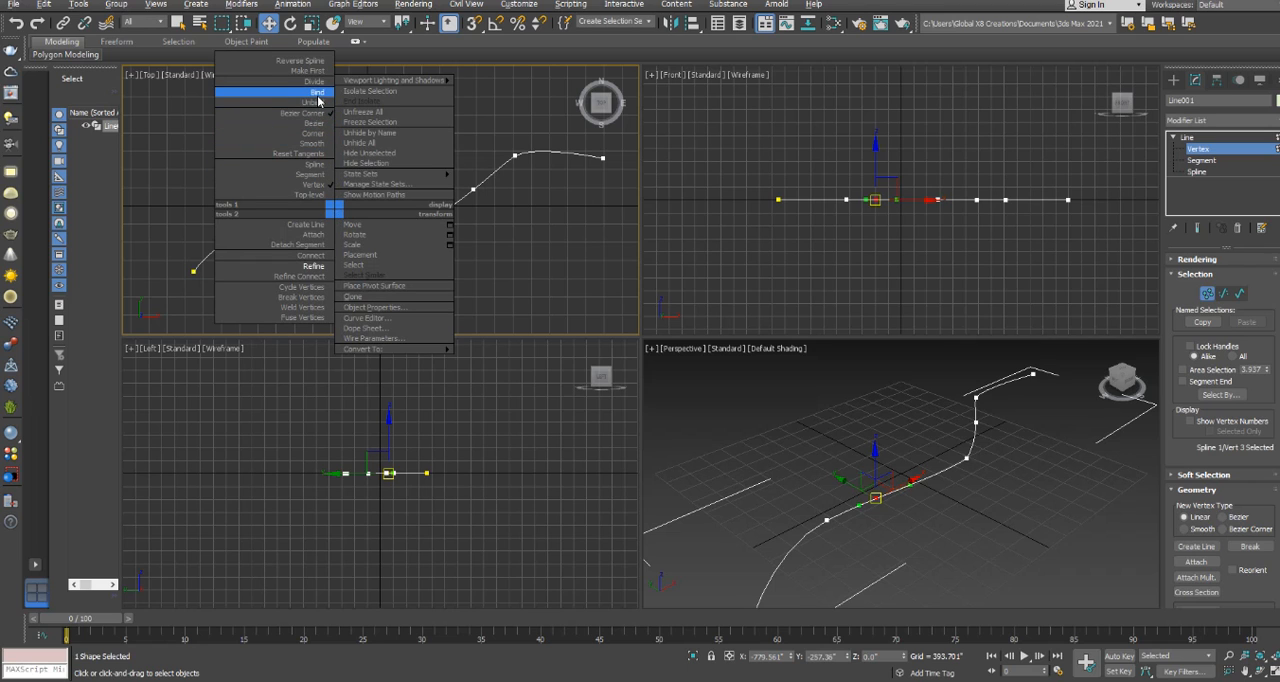
click(316, 133)
drag(340, 196, 384, 223)
Move the other inserted vertex slightly downward and convert it to the Smooth type.
drag(467, 174, 493, 212)
right_click(476, 184)
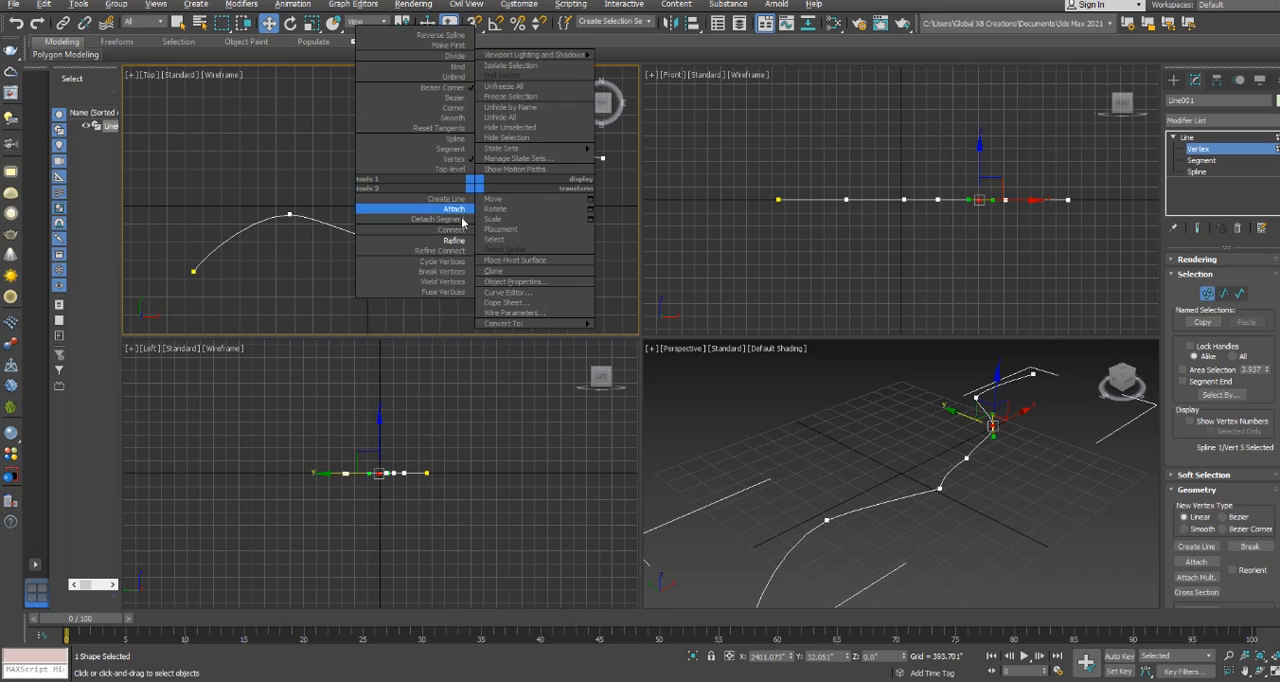
click(457, 118)
click(419, 145)
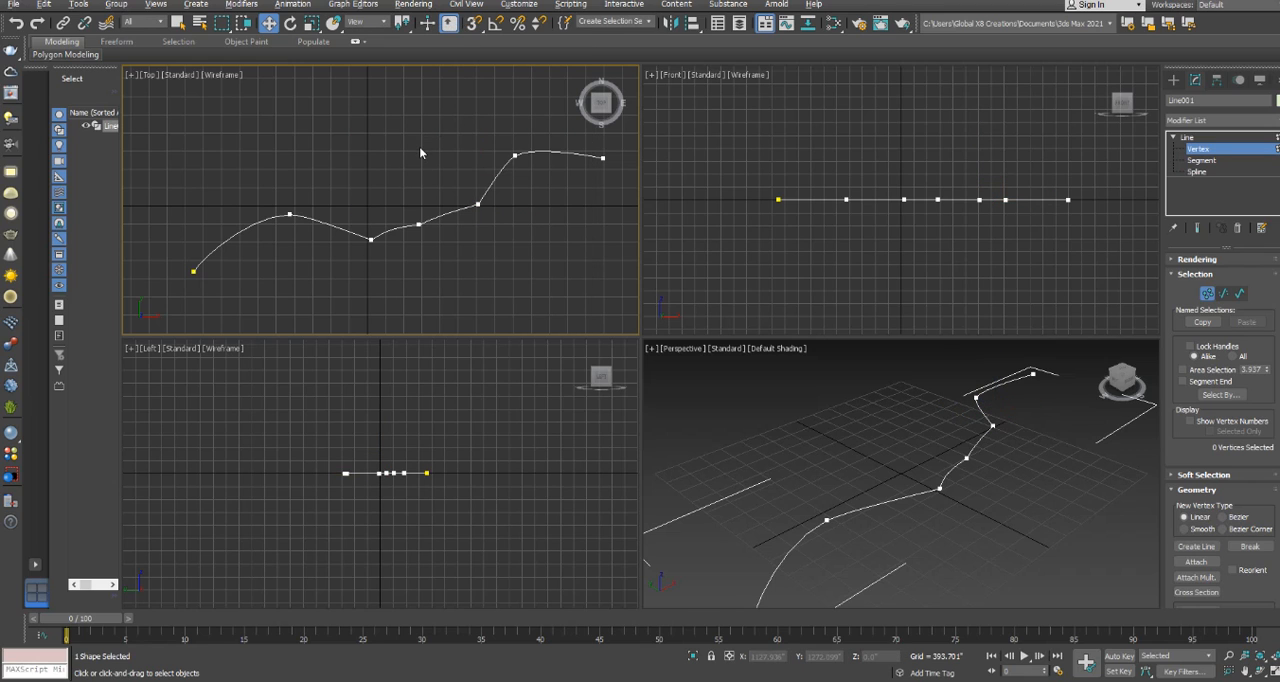
Return the line to object level and delete it.
click(1187, 137)
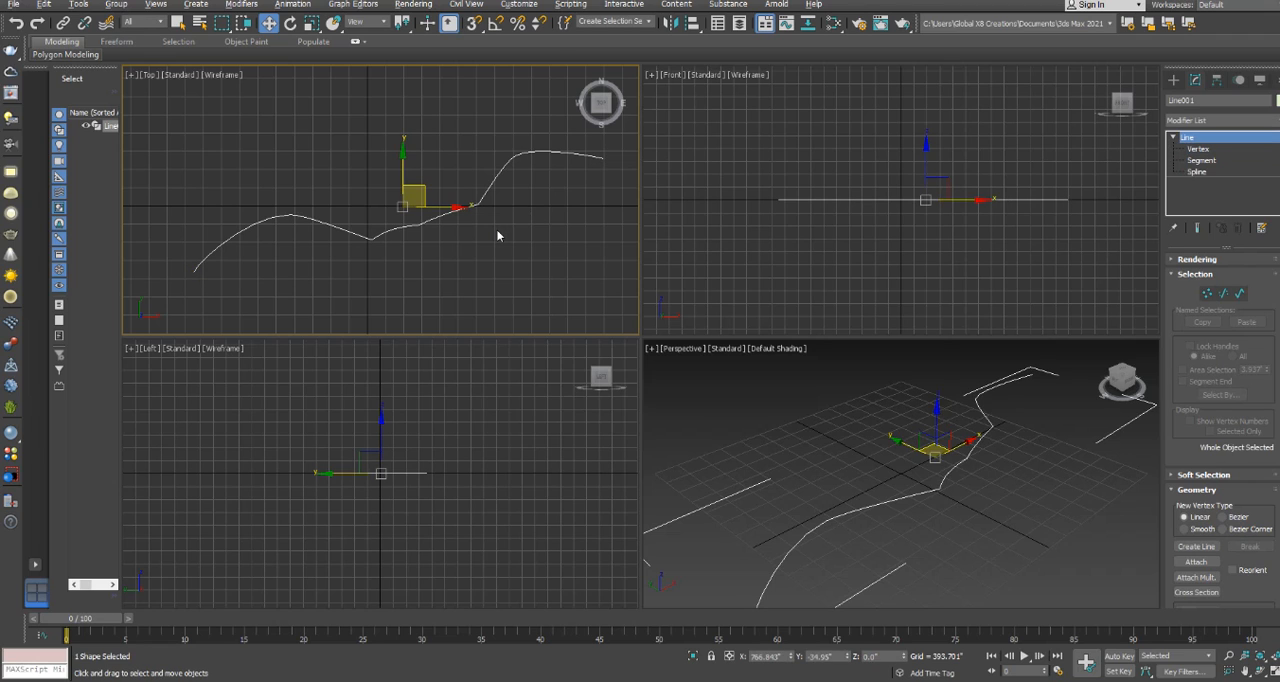
drag(514, 268, 425, 172)
key(Delete)
Draw a circle with a radius of about 1758" around the origin in the Top view and open its parameters.
click(1174, 79)
click(1198, 186)
drag(369, 206, 425, 145)
key(w)
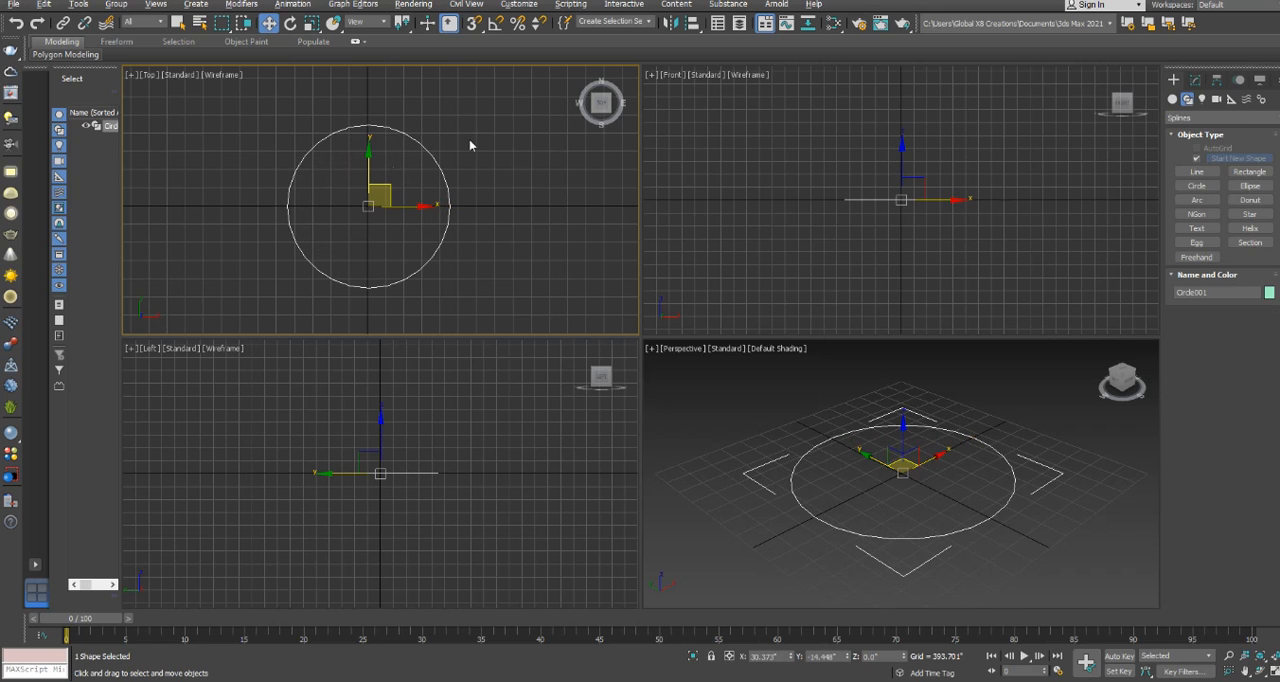
click(1195, 80)
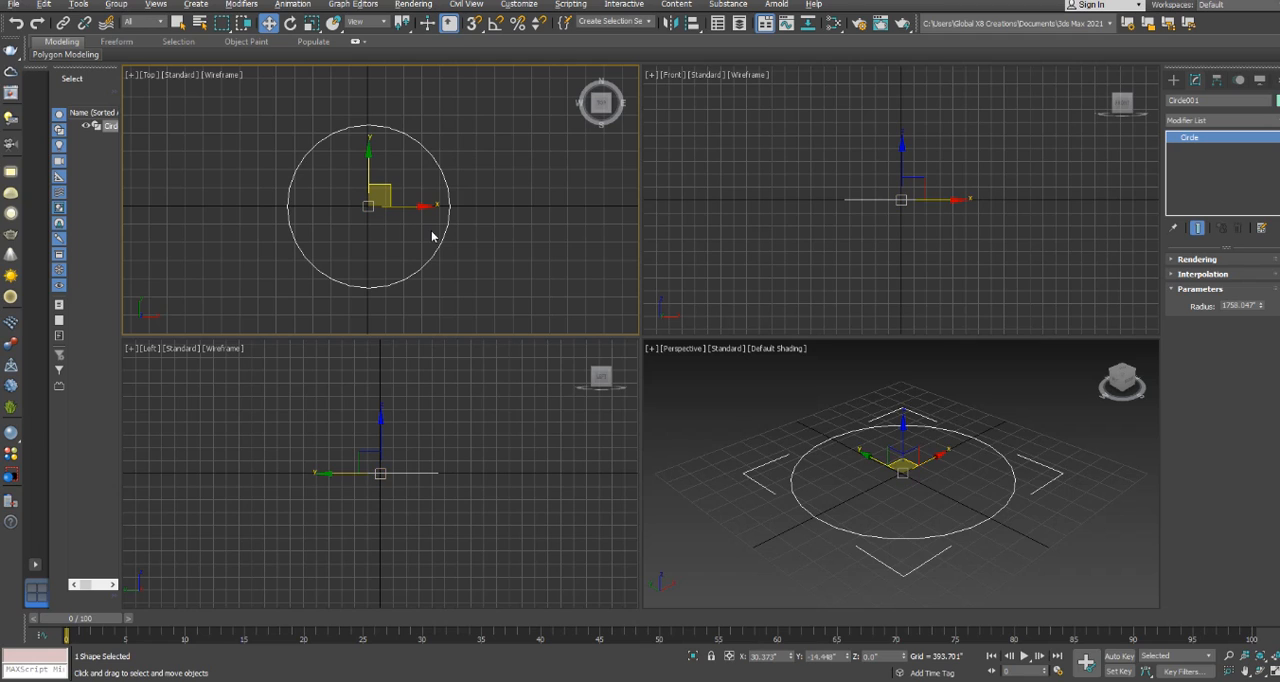
Draw a rectangle beside the circle on its positive X side in the Top view.
click(1175, 80)
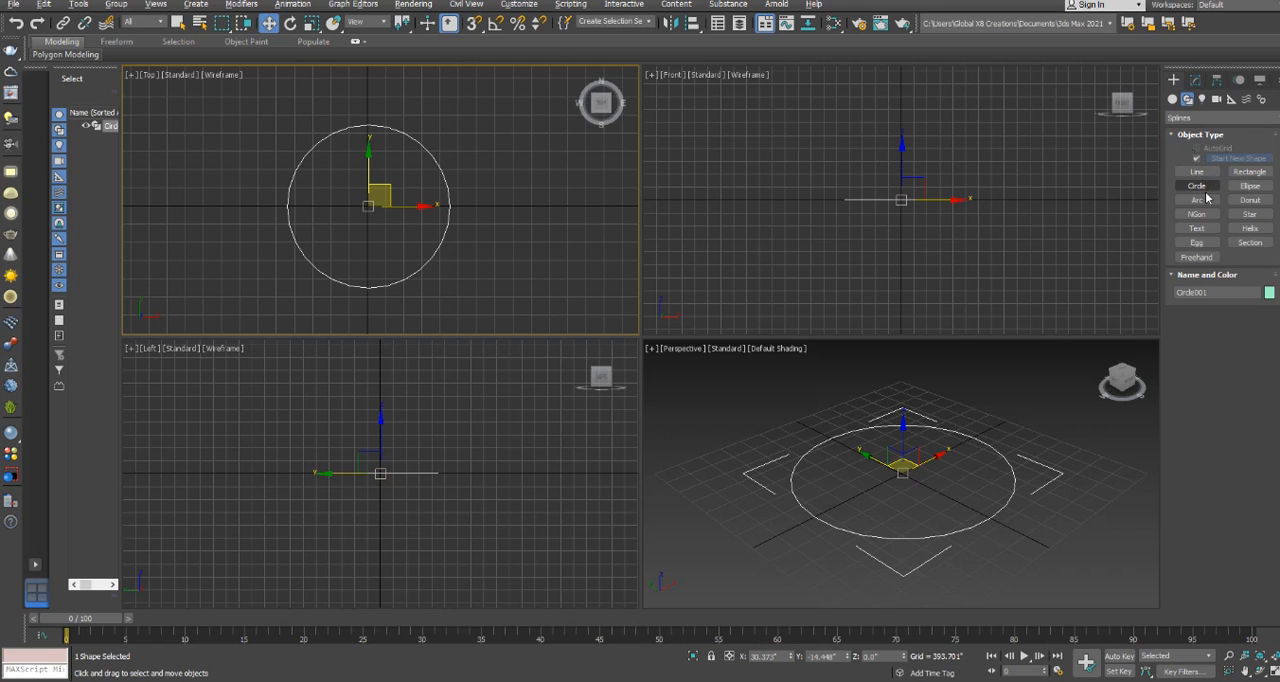
click(1258, 173)
drag(468, 181, 600, 262)
key(w)
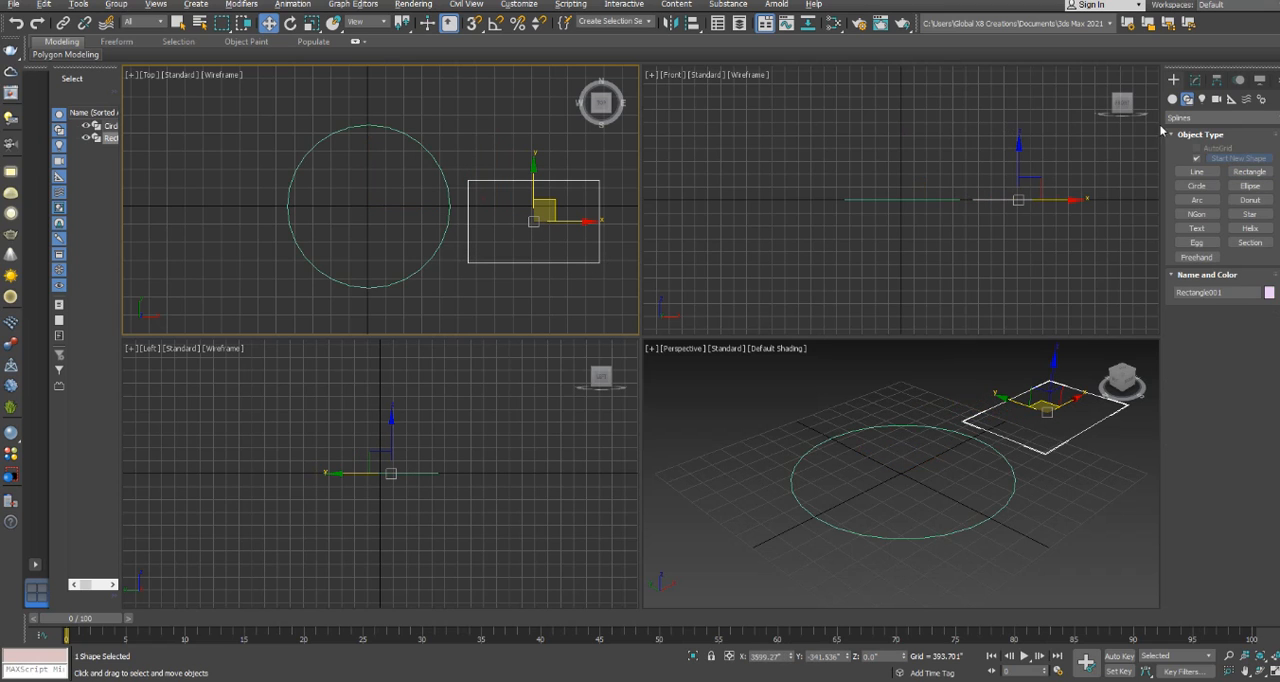
Add an Edit Spline modifier to the rectangle.
click(563, 155)
click(1197, 80)
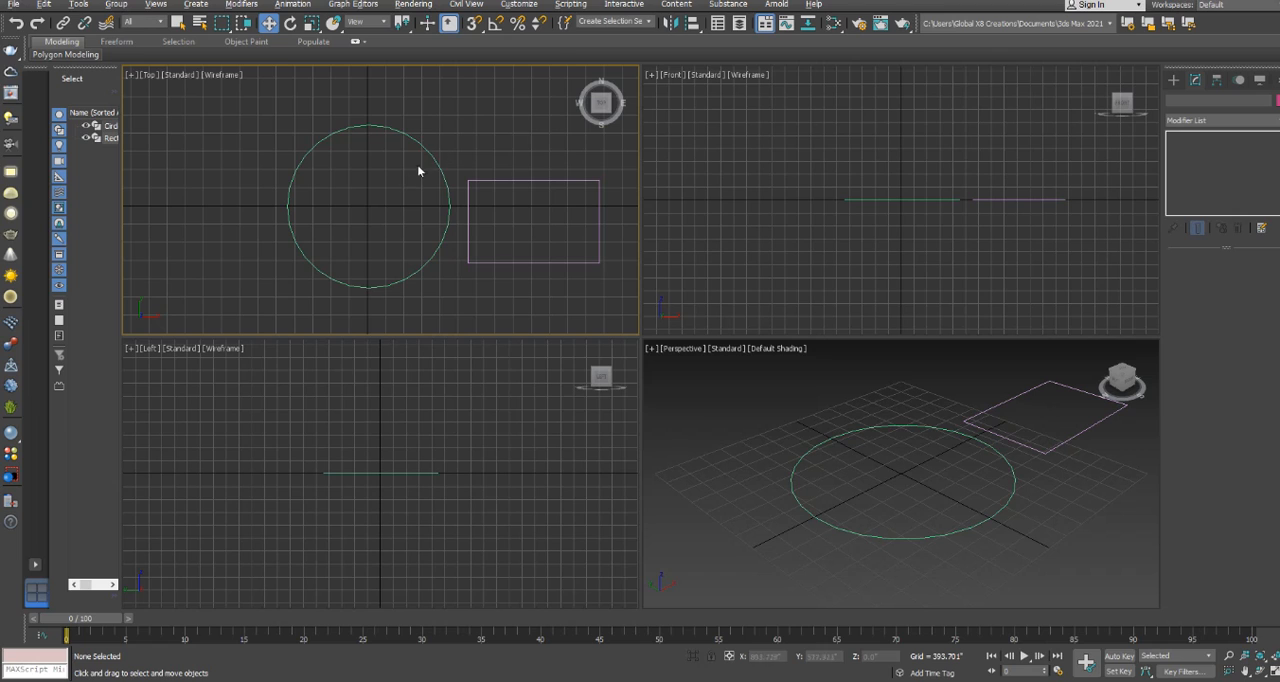
click(492, 209)
click(1276, 121)
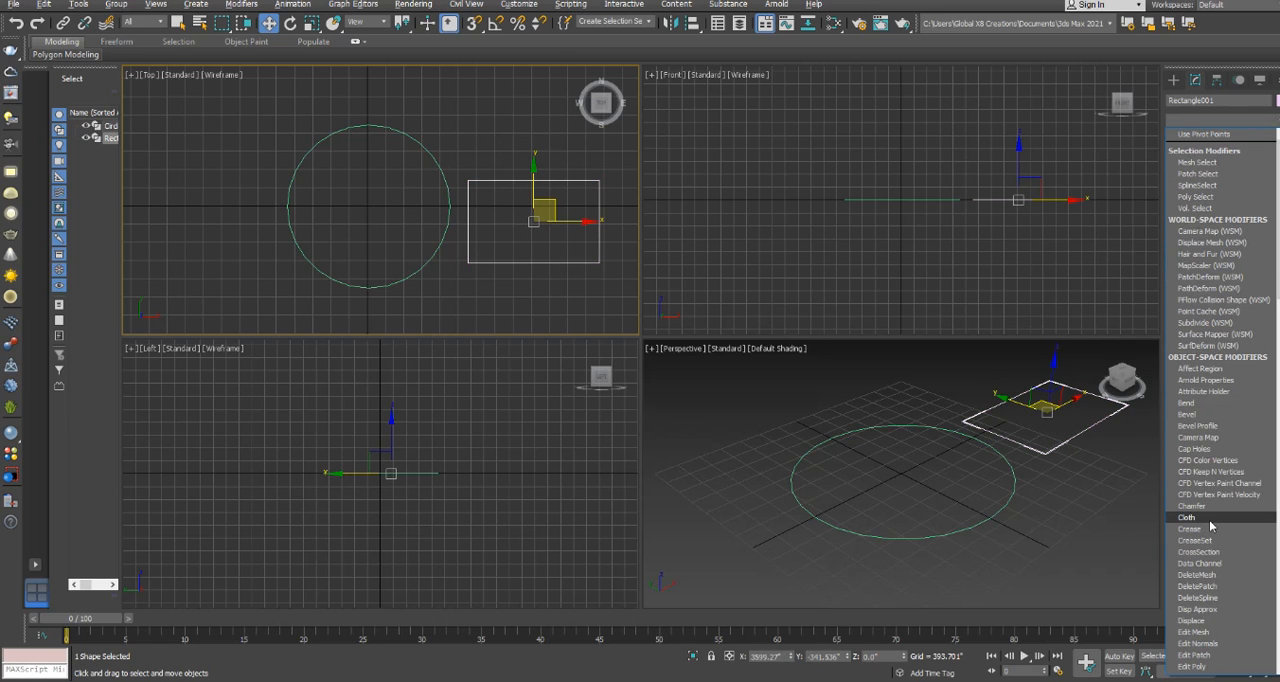
scroll(1210, 525, down, 10)
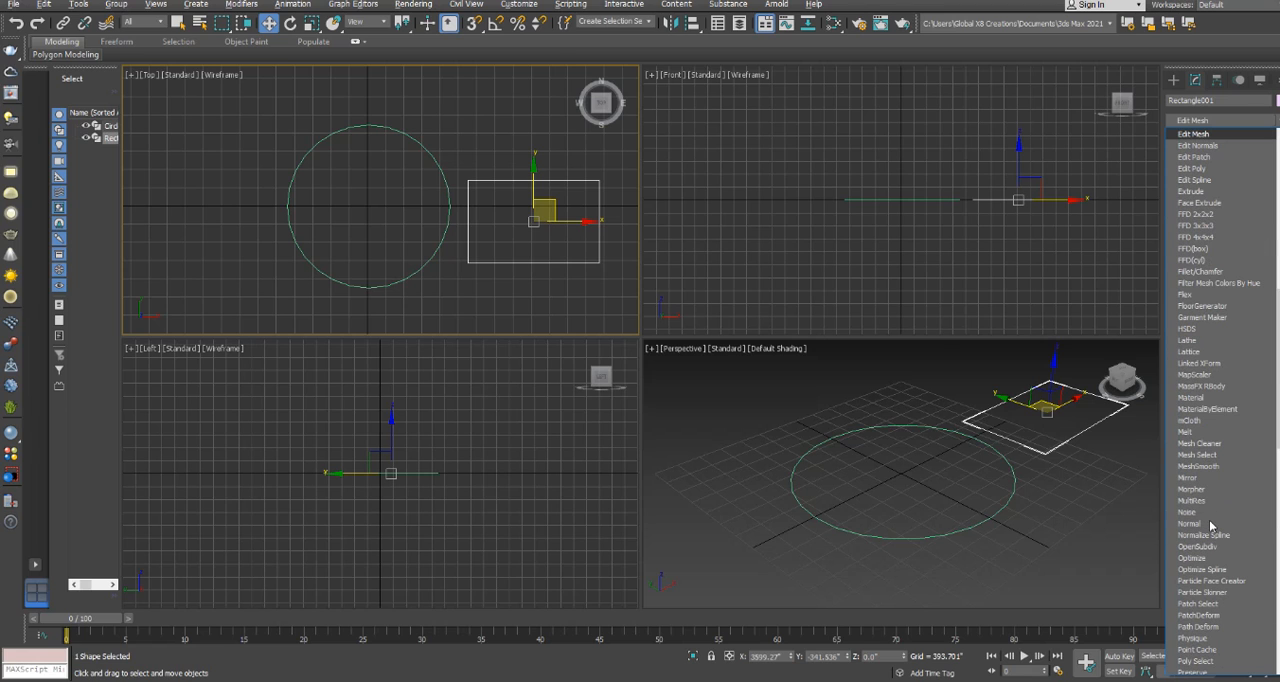
scroll(1224, 163, up, 2)
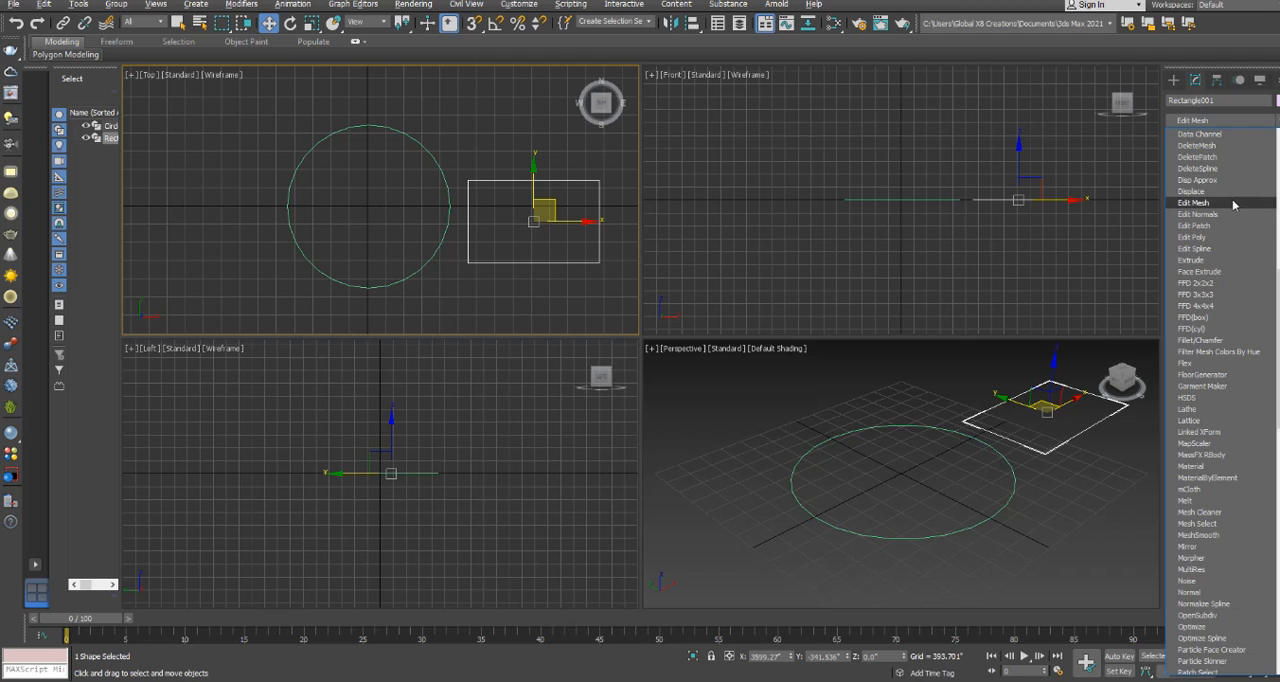
key(e)
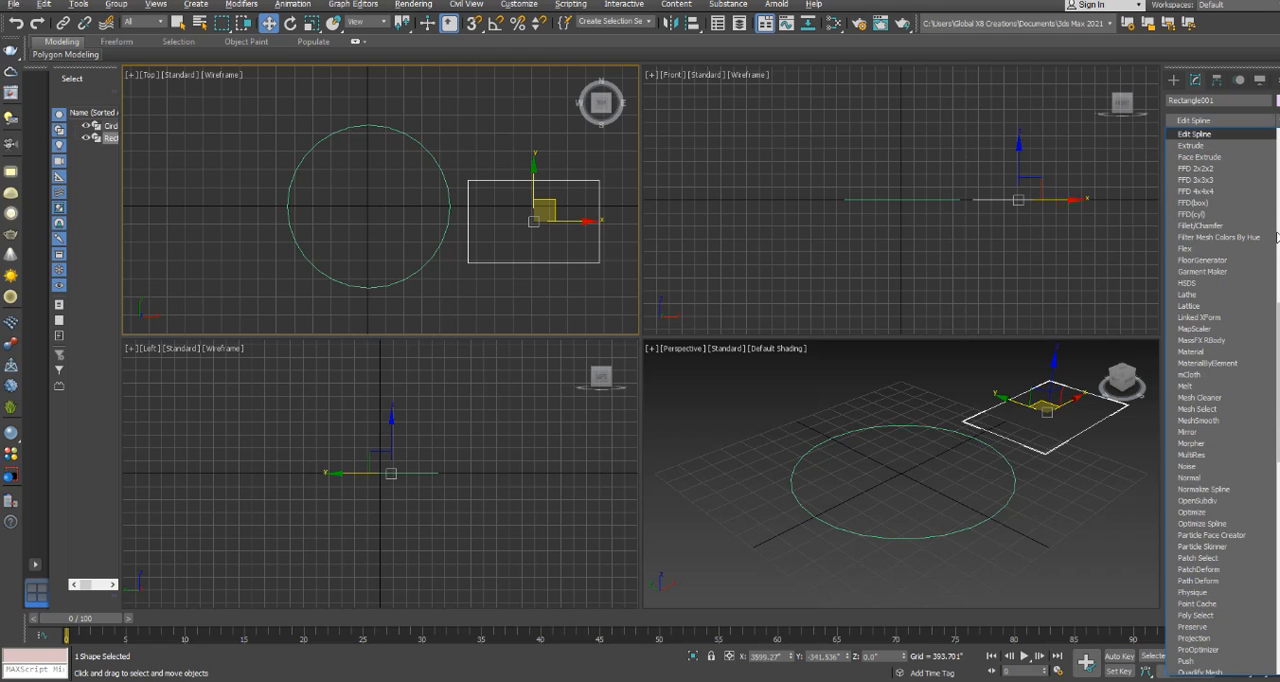
click(1190, 134)
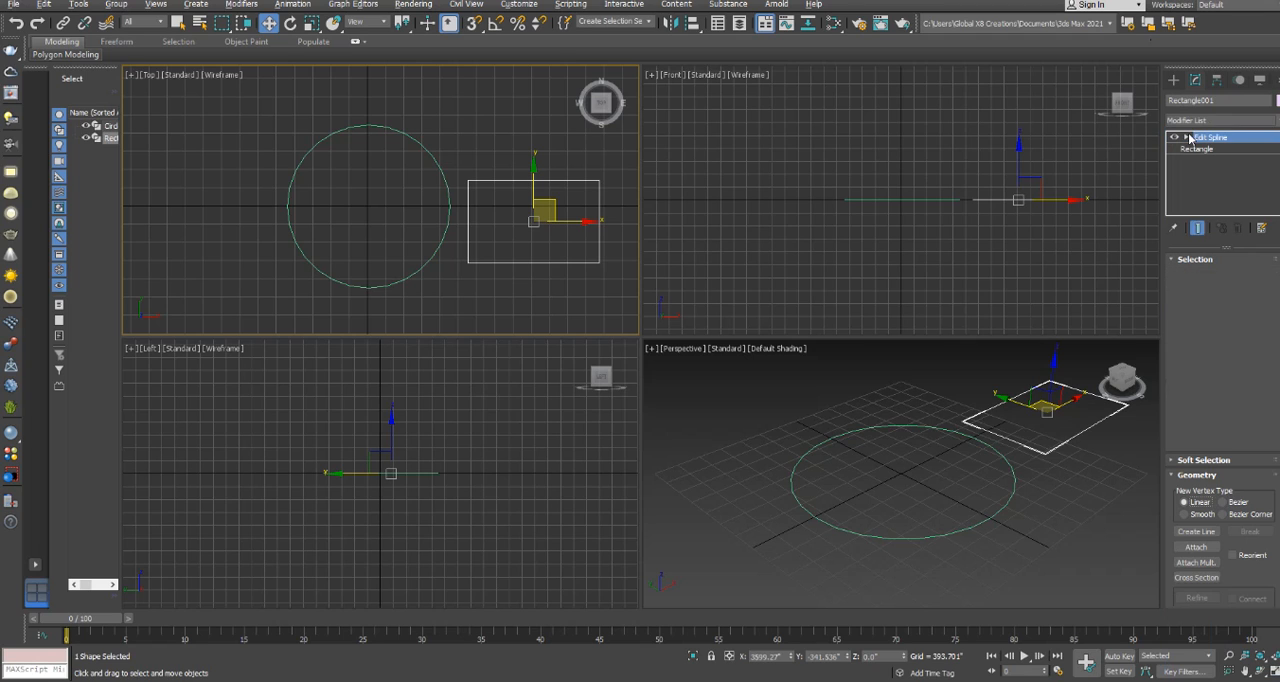
At Vertex level, move the rectangle's two upper vertices inward and downward in the Top view.
click(1186, 137)
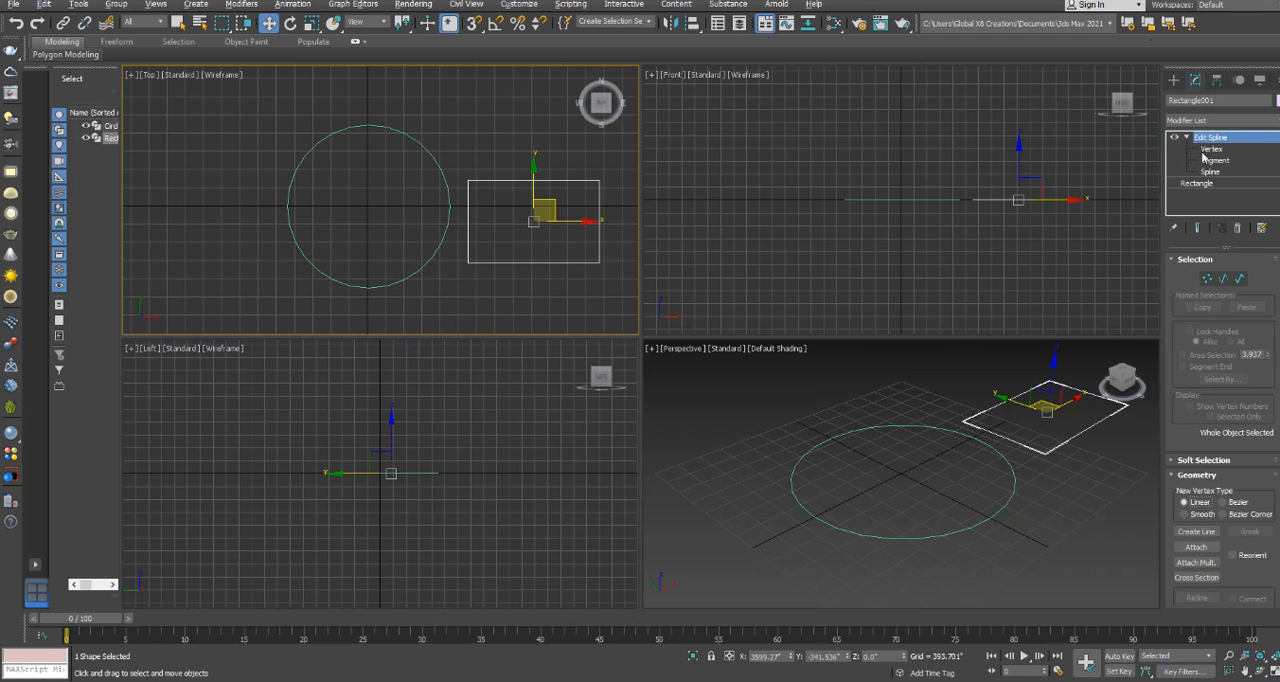
click(1213, 149)
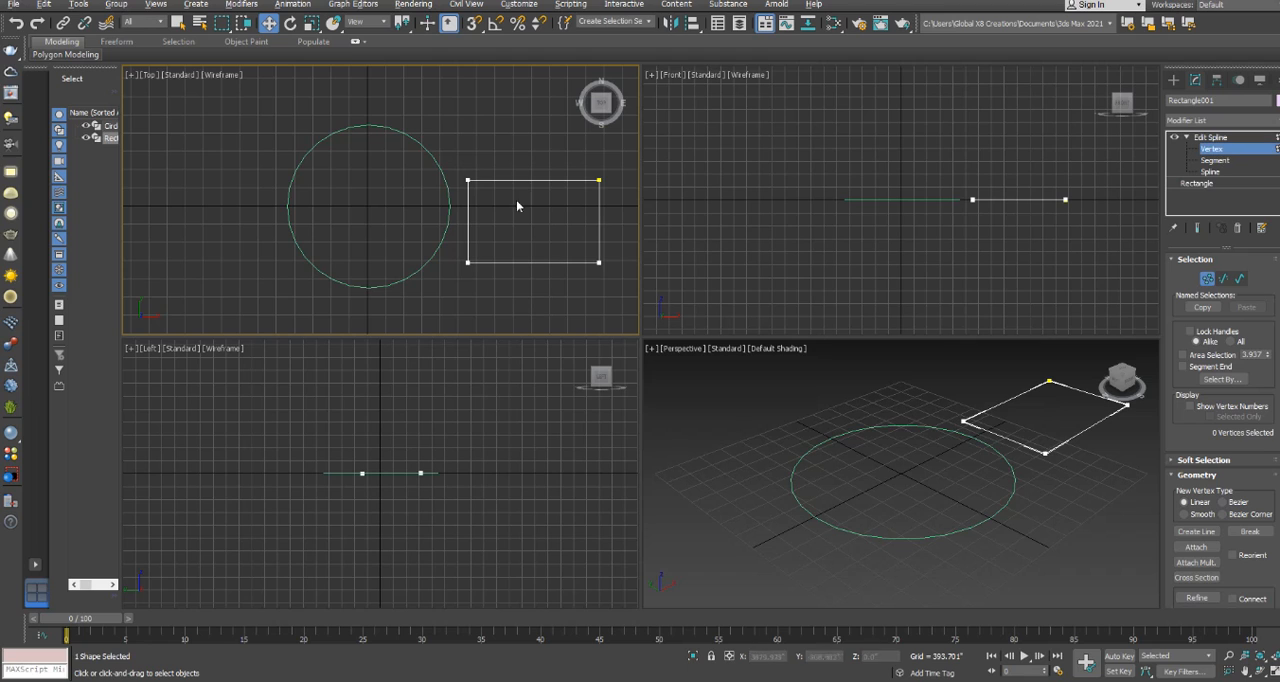
drag(490, 206, 491, 207)
drag(486, 162, 504, 189)
drag(565, 162, 581, 196)
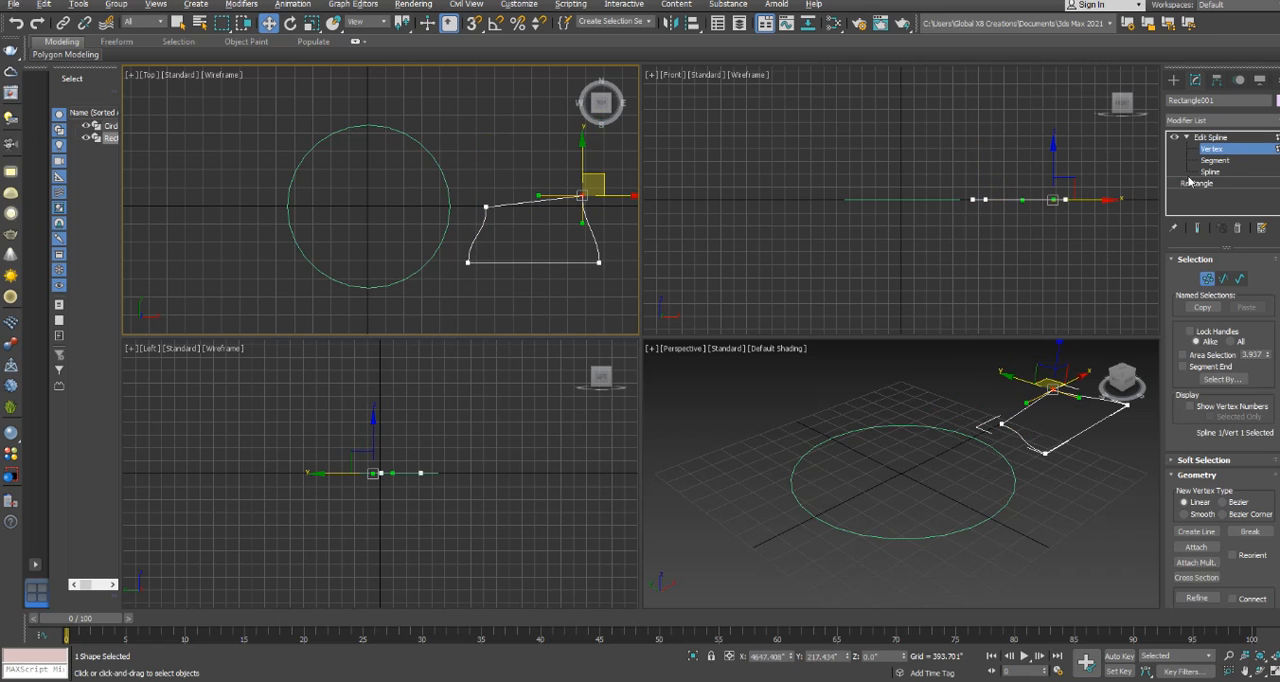
Enlarge the base rectangle beneath Edit Spline to about 1877" long and 2920" wide using Hold/Yes, and return to Vertex level.
click(1192, 184)
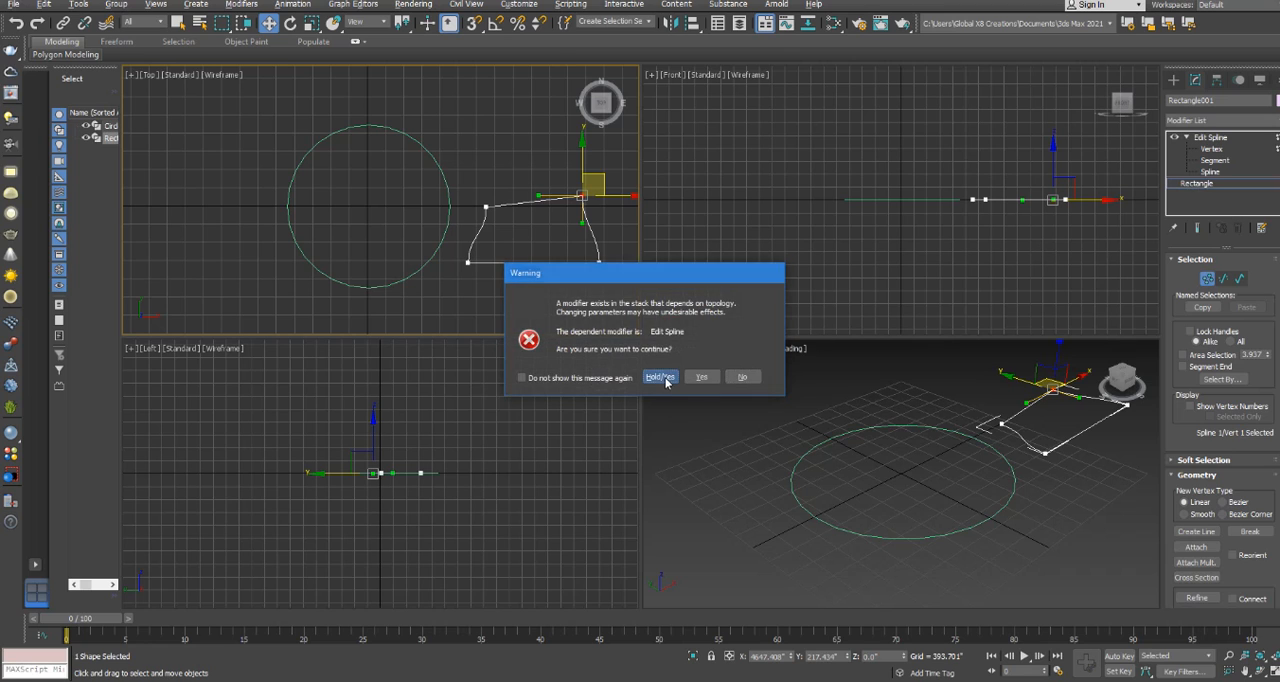
click(661, 376)
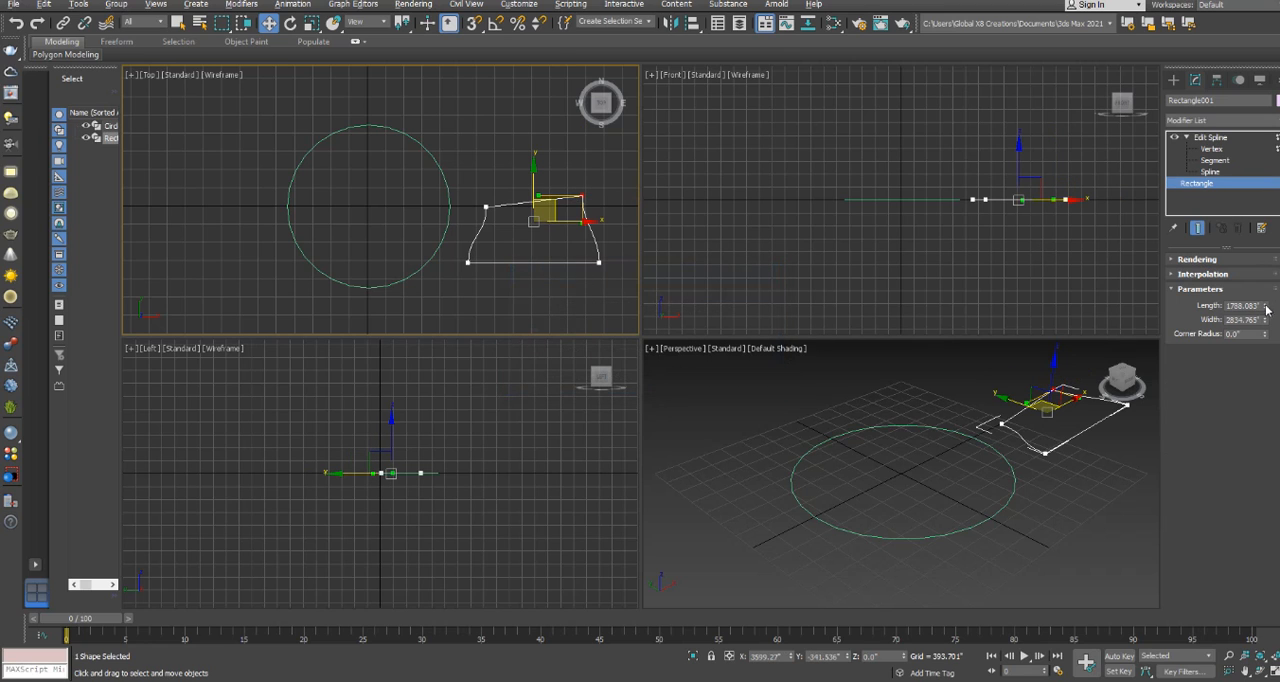
drag(1265, 308, 1268, 310)
click(1212, 148)
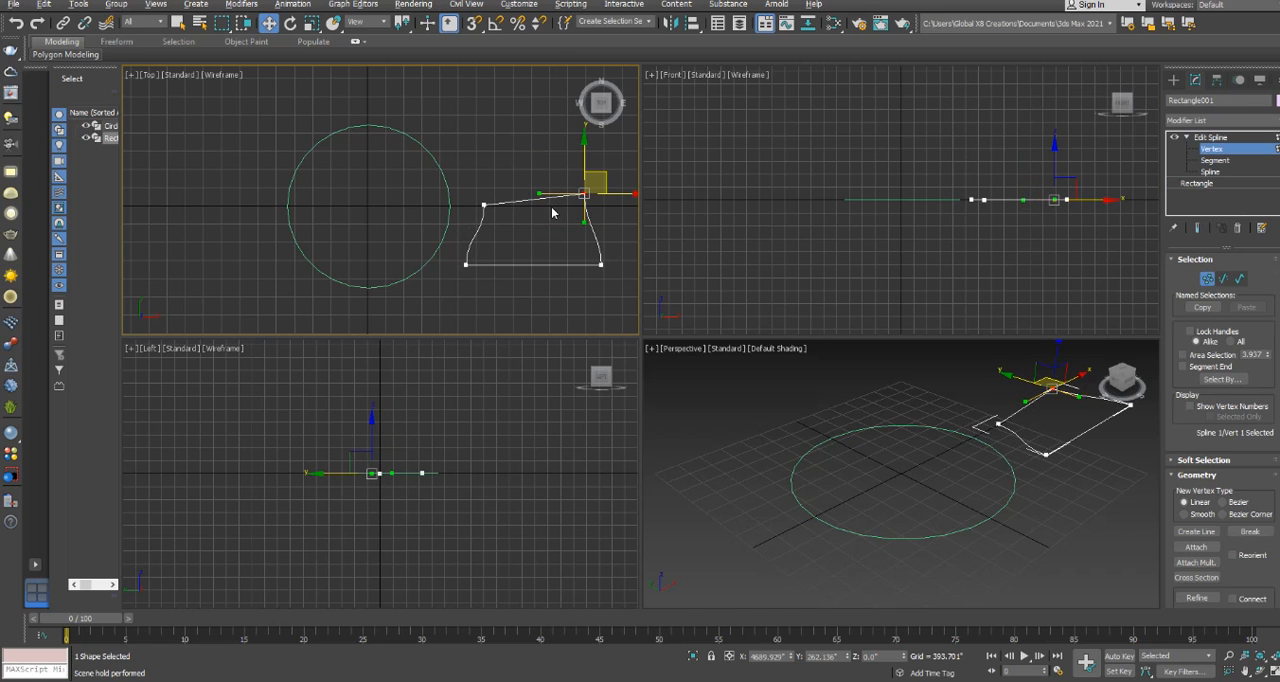
Remove the Edit Spline modifier from the rectangle and select the circle instead.
click(1228, 137)
click(1237, 229)
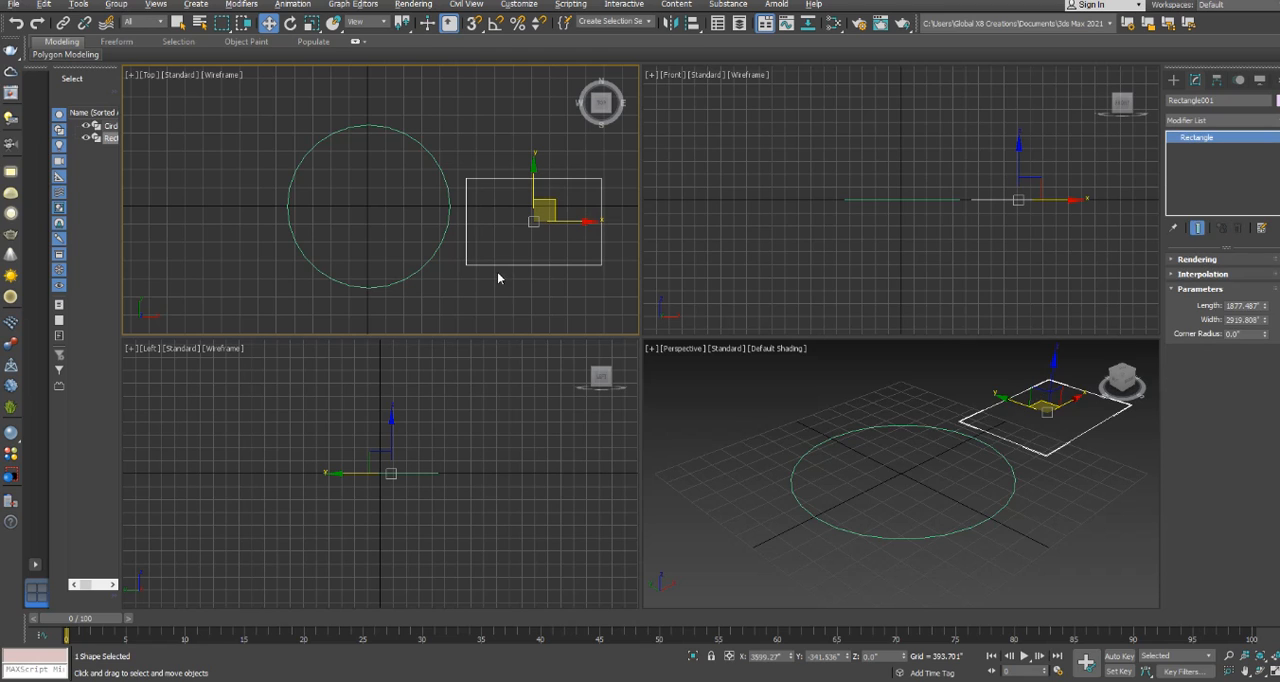
click(480, 295)
click(358, 251)
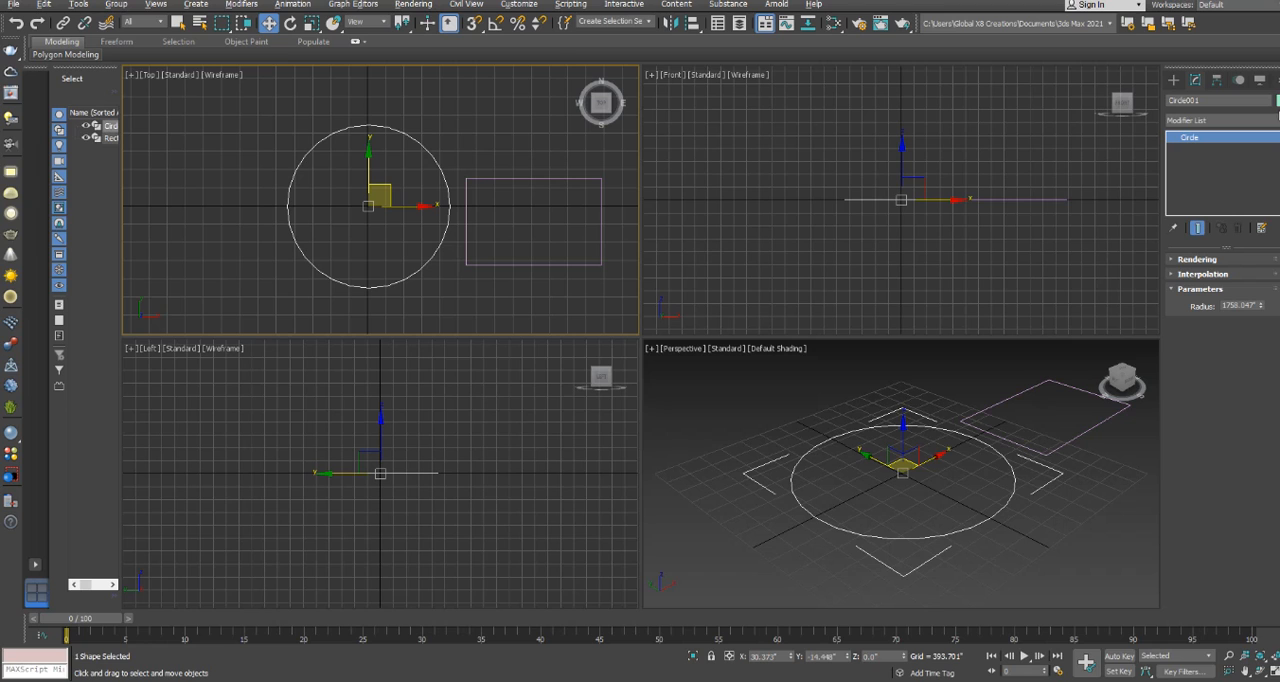
click(1220, 120)
scroll(1203, 165, down, 1)
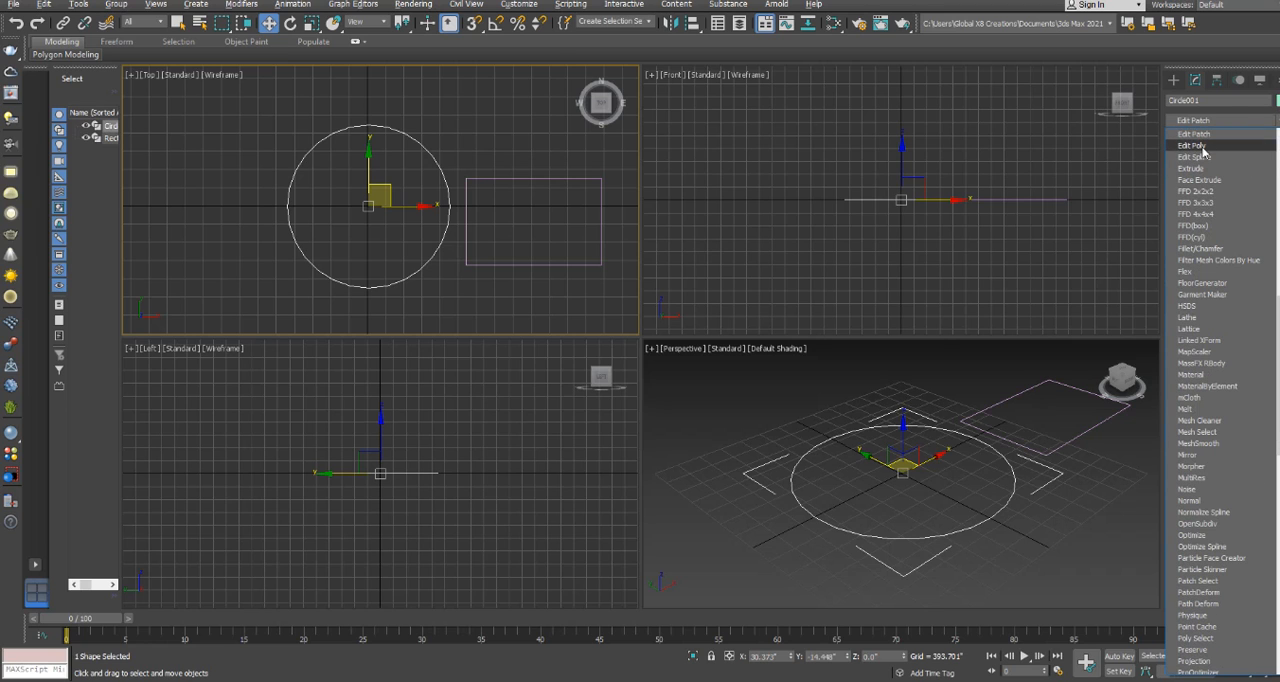
click(1200, 146)
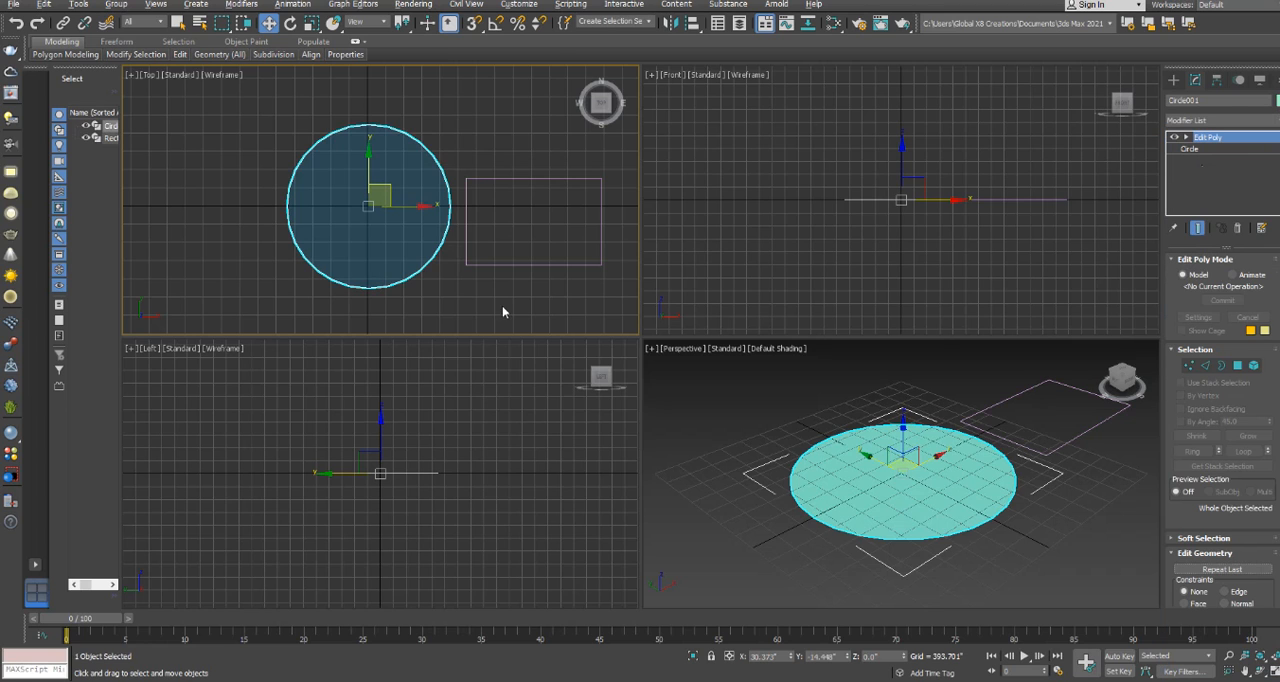
click(1237, 228)
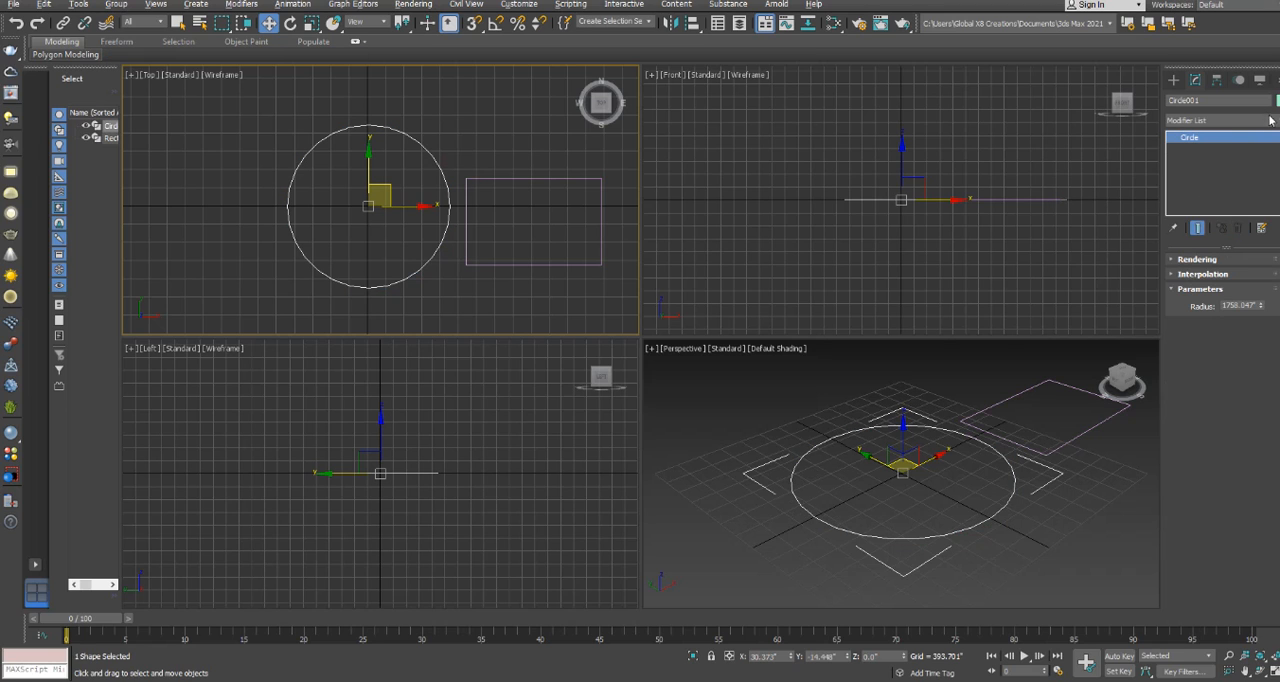
Add an Edit Spline modifier to the circle and enter its Vertex level.
click(1276, 121)
scroll(1220, 158, down, 3)
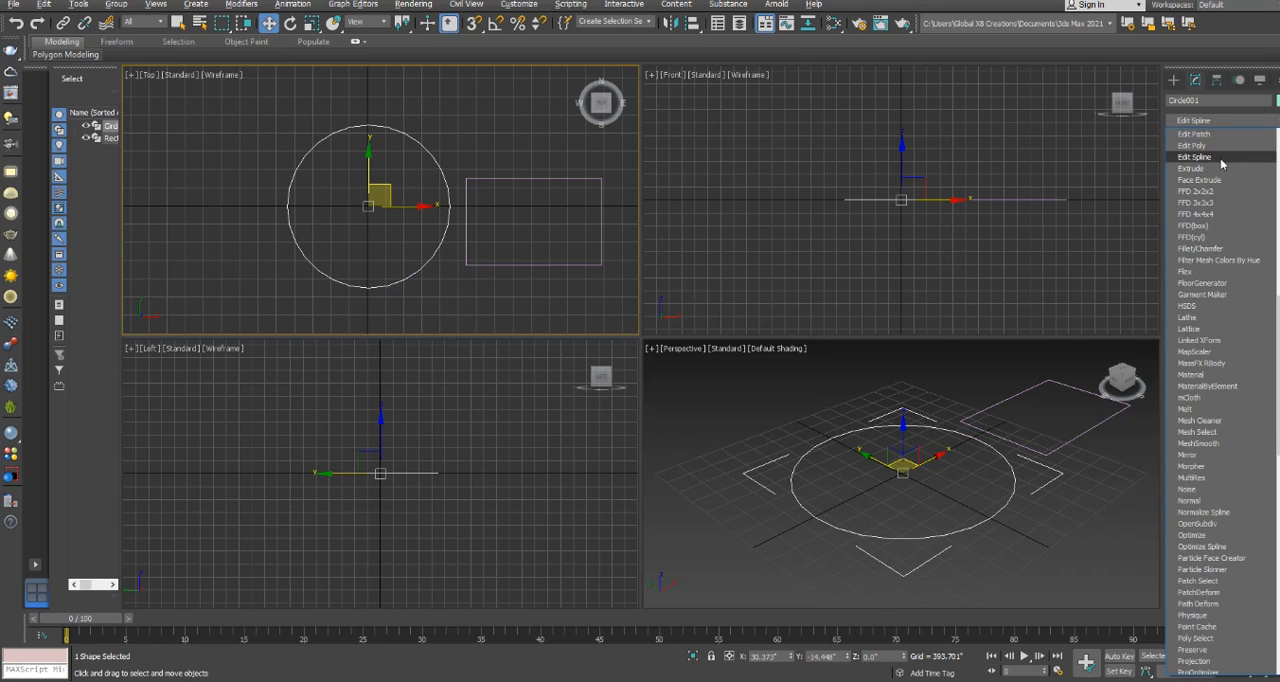
click(1220, 158)
click(1186, 137)
click(1212, 148)
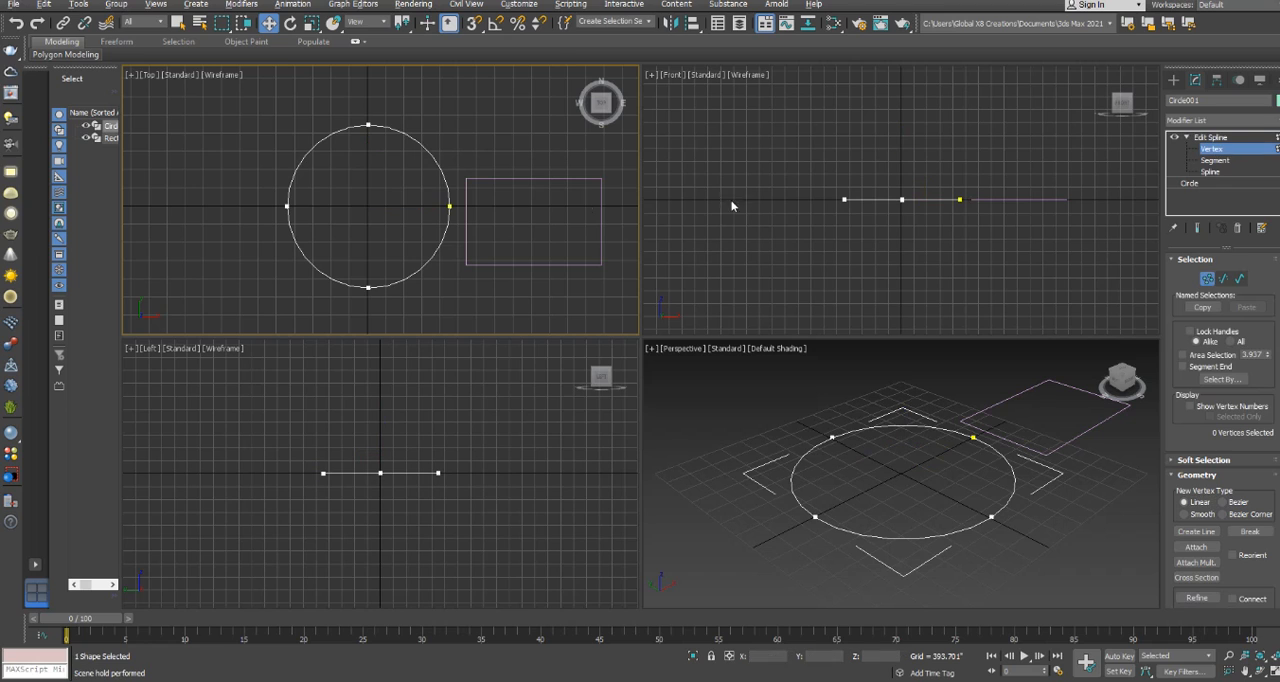
Move the circle's positive X and negative X side vertices inward in the Top view to form a narrow bean shape.
click(449, 206)
drag(449, 206, 400, 206)
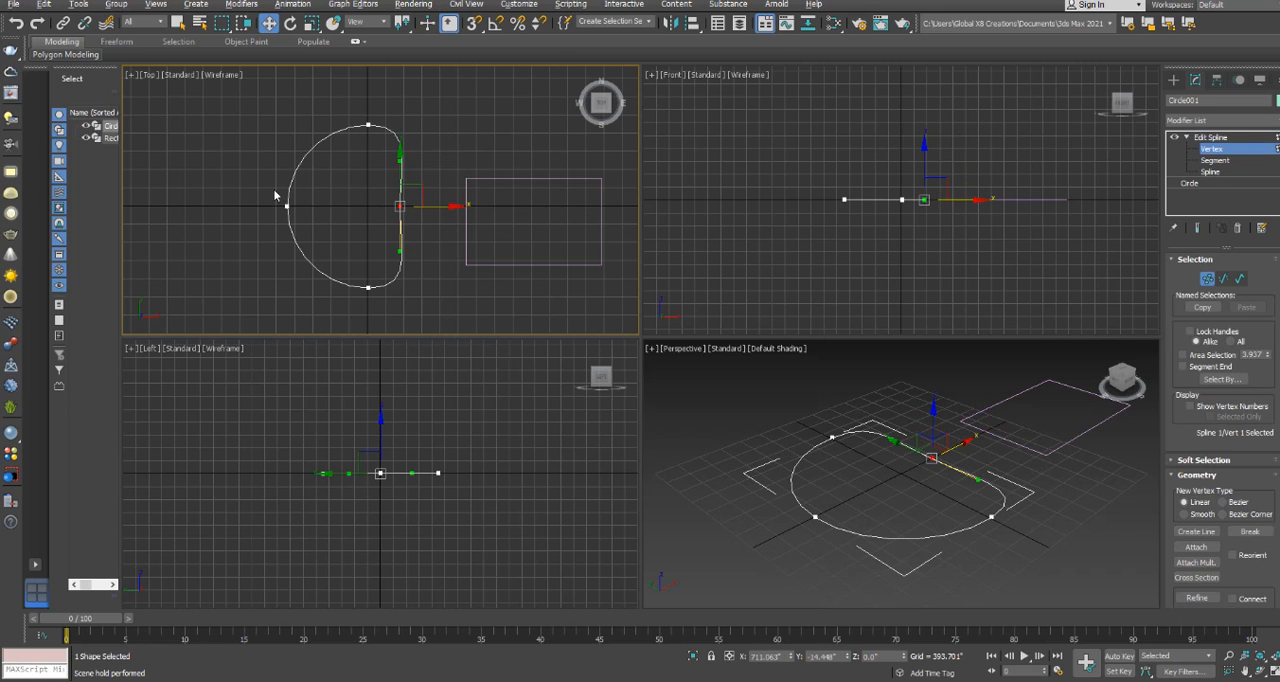
drag(335, 228, 362, 207)
click(435, 273)
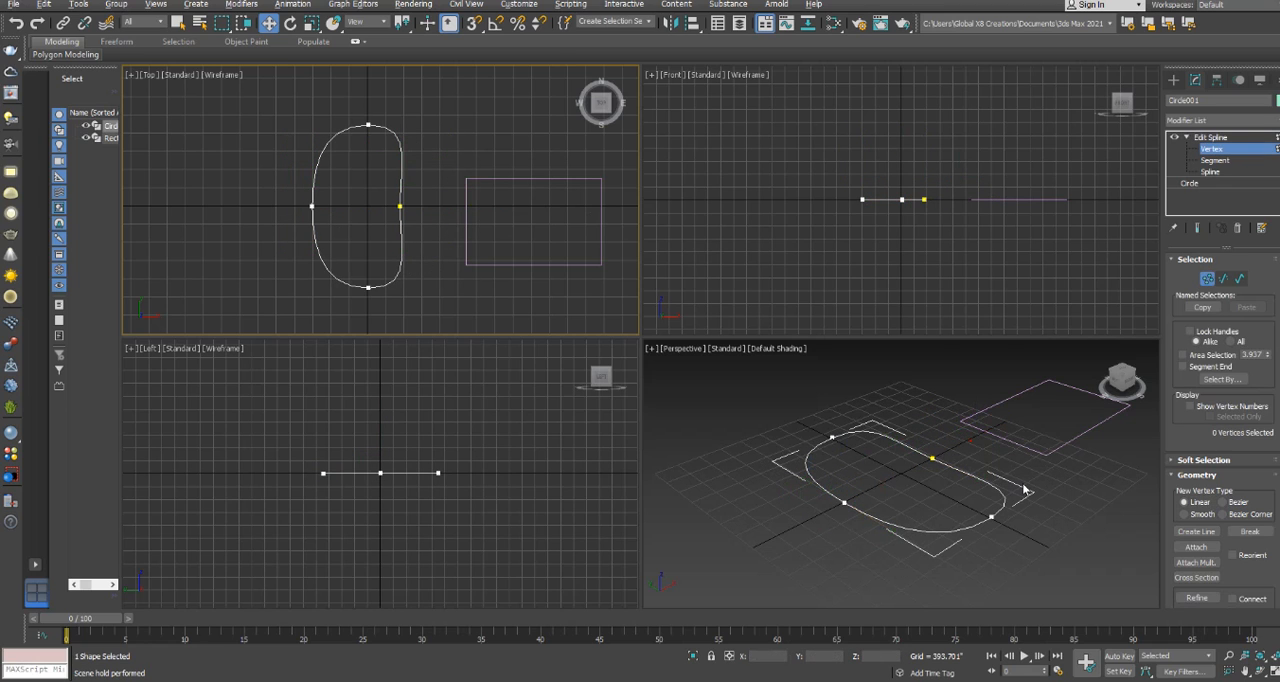
Leave vertex editing and delete both the reshaped circle and the rectangle.
click(922, 407)
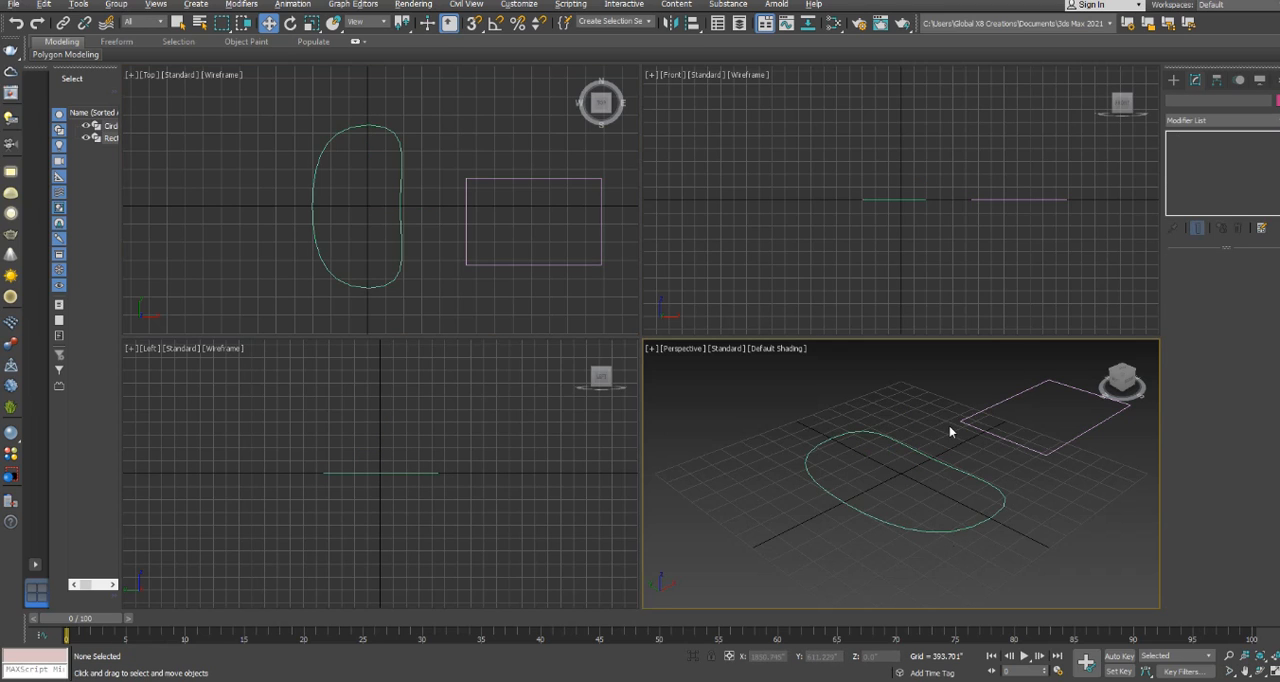
drag(528, 305, 329, 208)
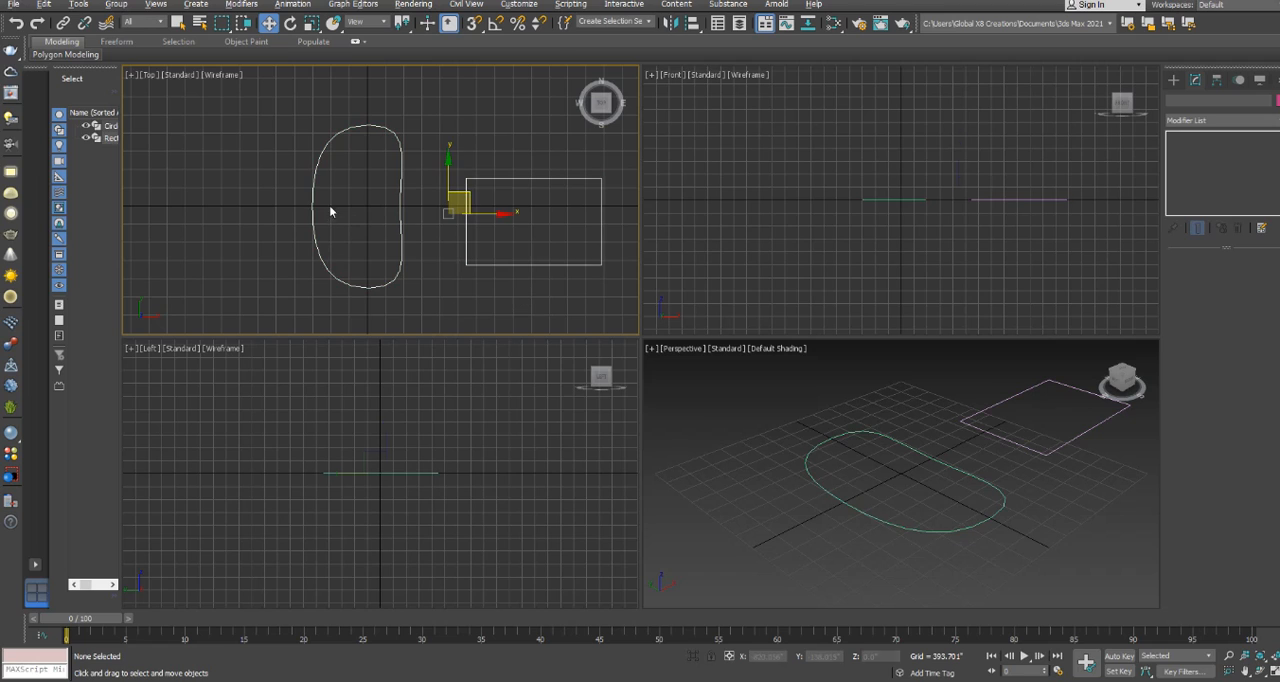
key(Delete)
Create a standard primitive sphere with a radius of about 2143" centred near the origin in the Top view.
click(1173, 79)
click(1186, 97)
click(1197, 200)
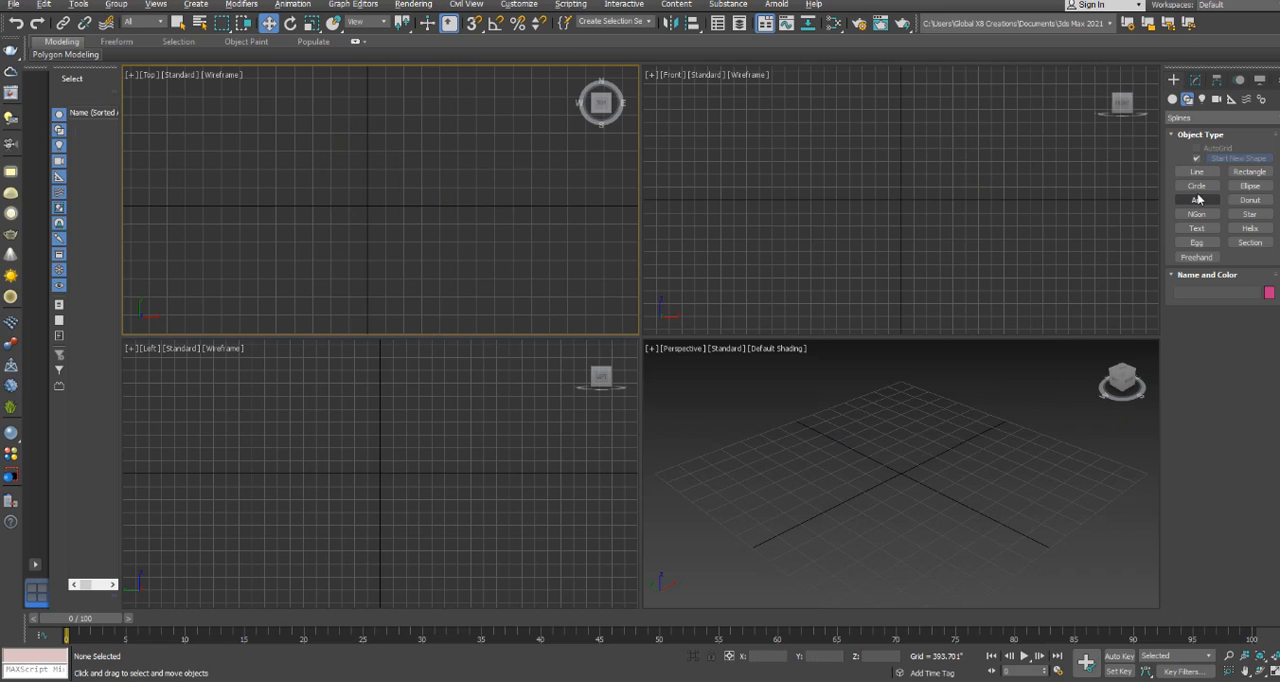
click(1173, 99)
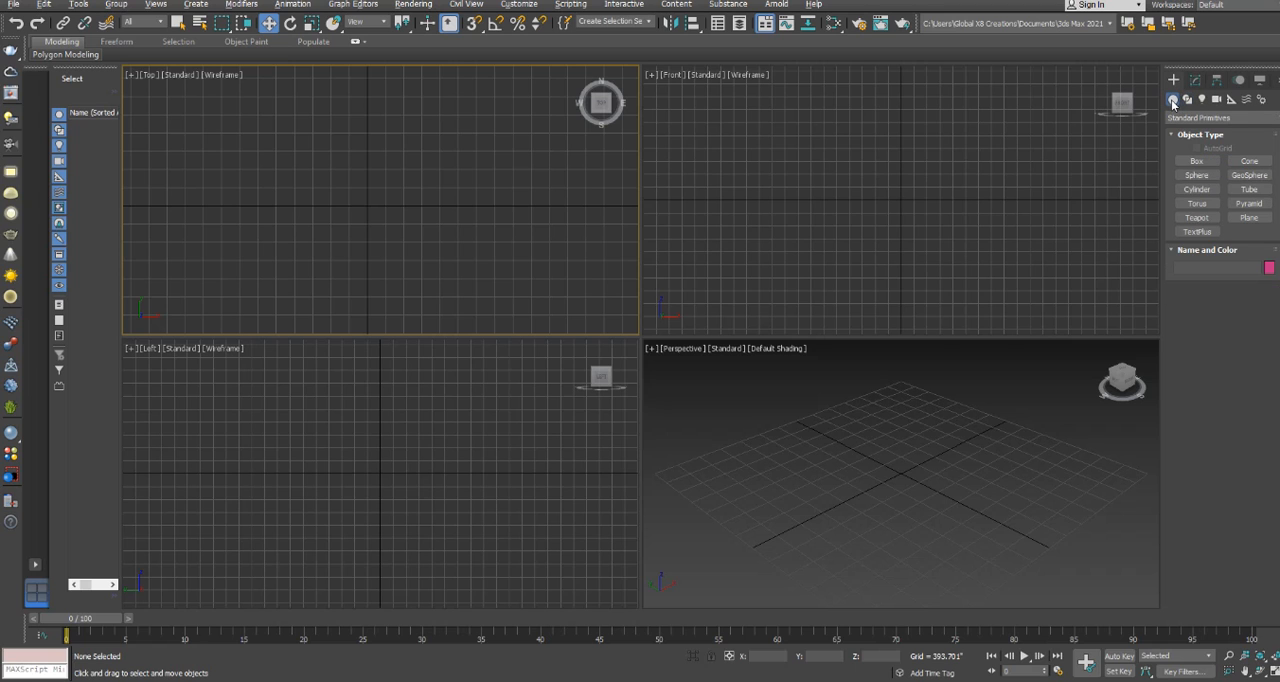
click(1196, 175)
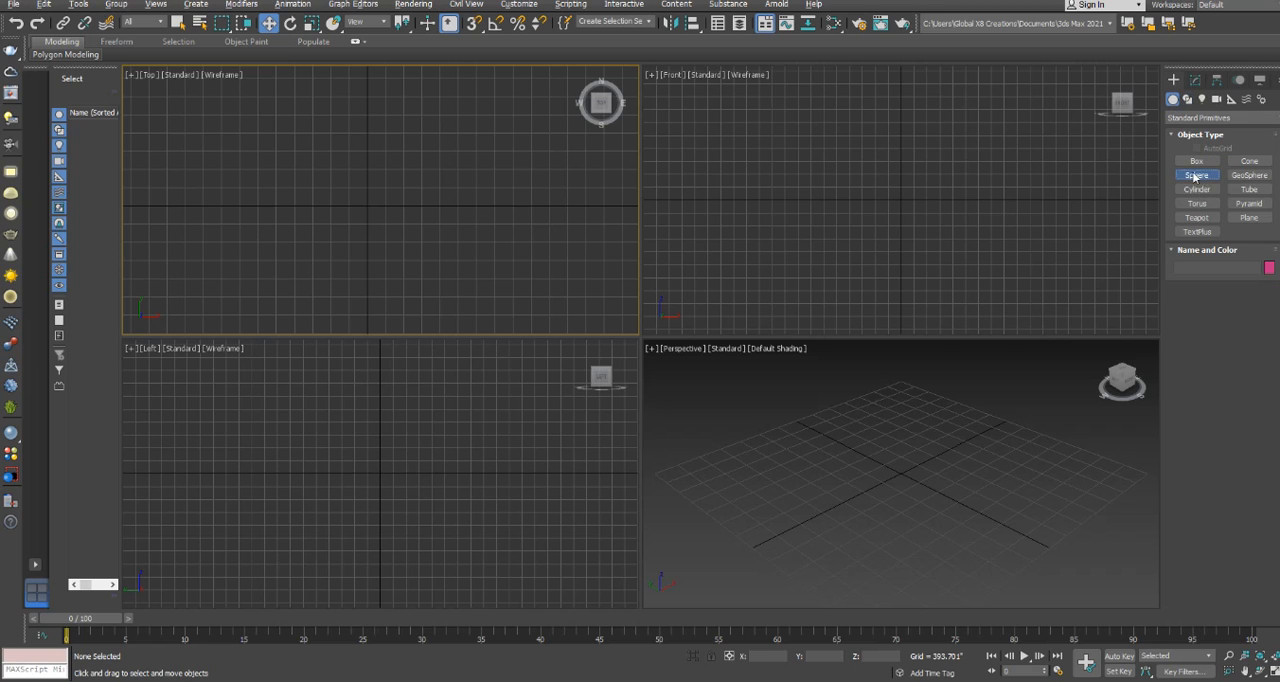
drag(366, 206, 428, 127)
key(w)
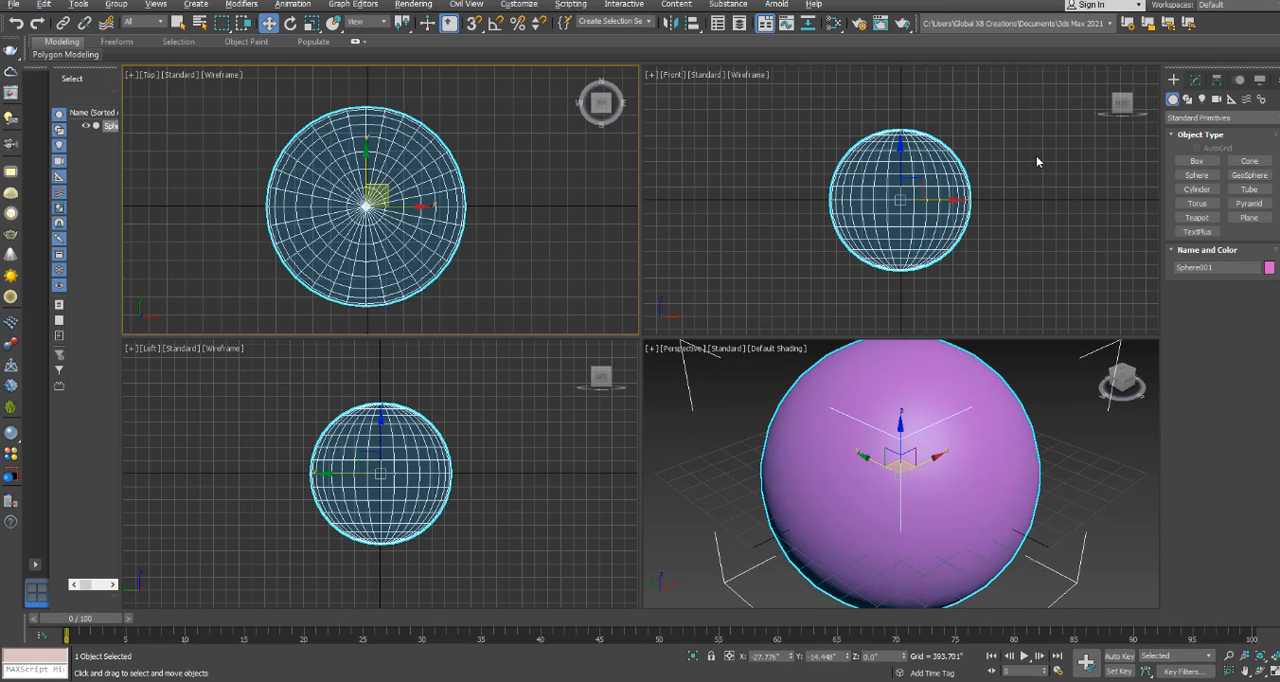
Add an Edit Poly modifier to the sphere and select one polygon just below its middle in the Front view.
click(1196, 79)
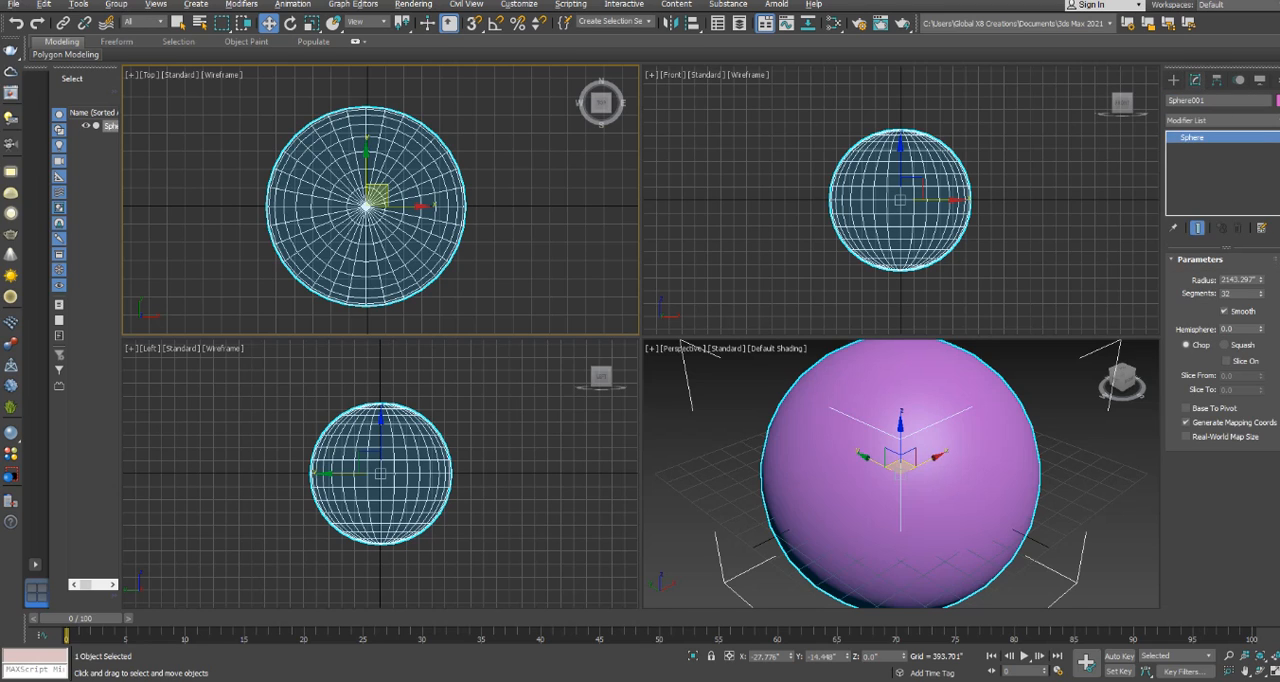
click(1220, 120)
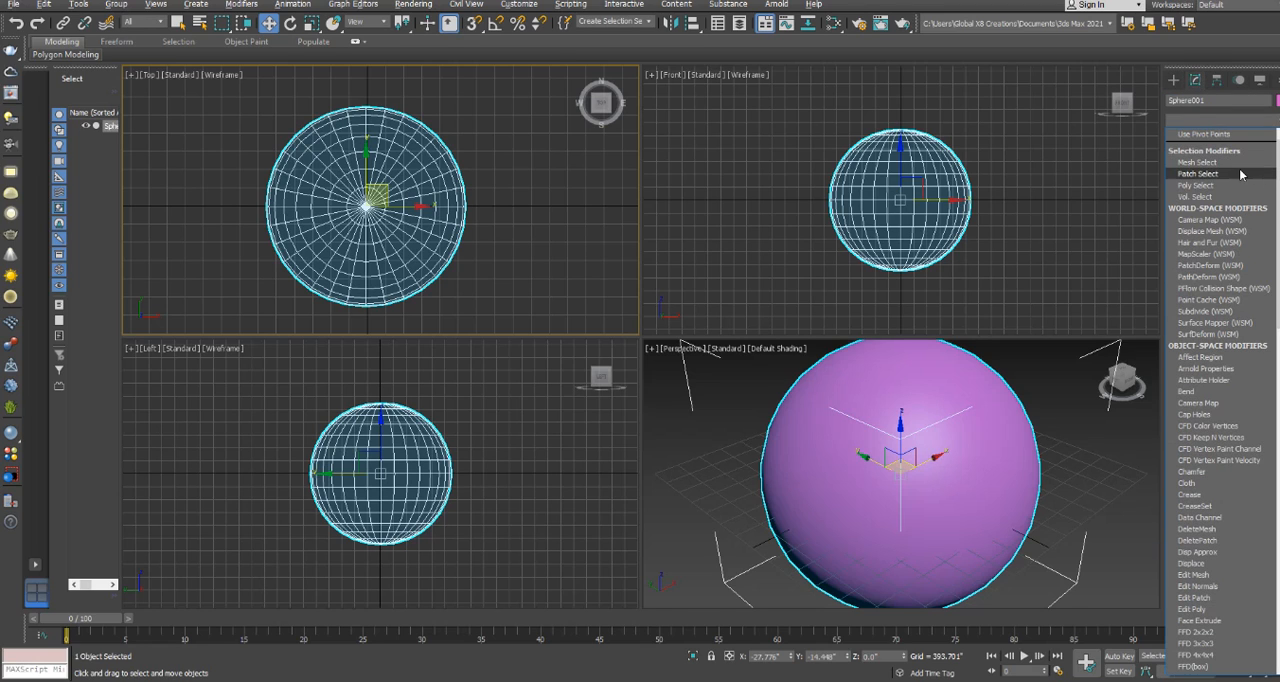
scroll(1222, 181, down, 10)
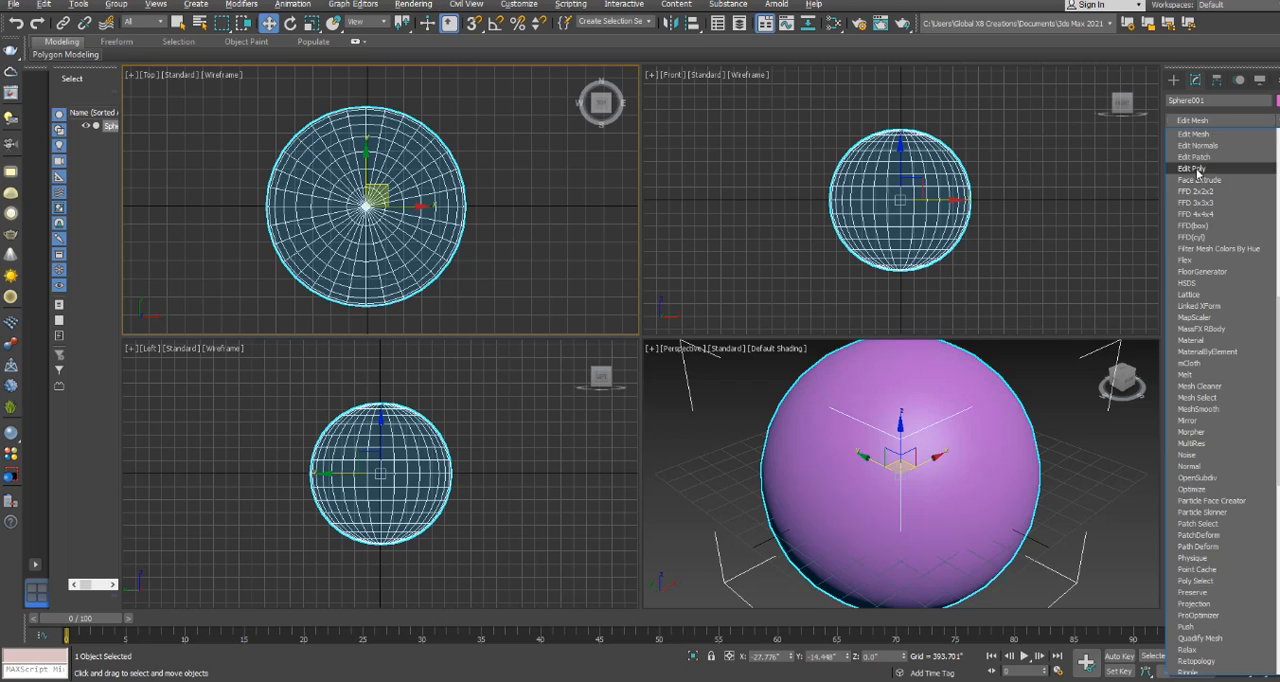
click(1198, 168)
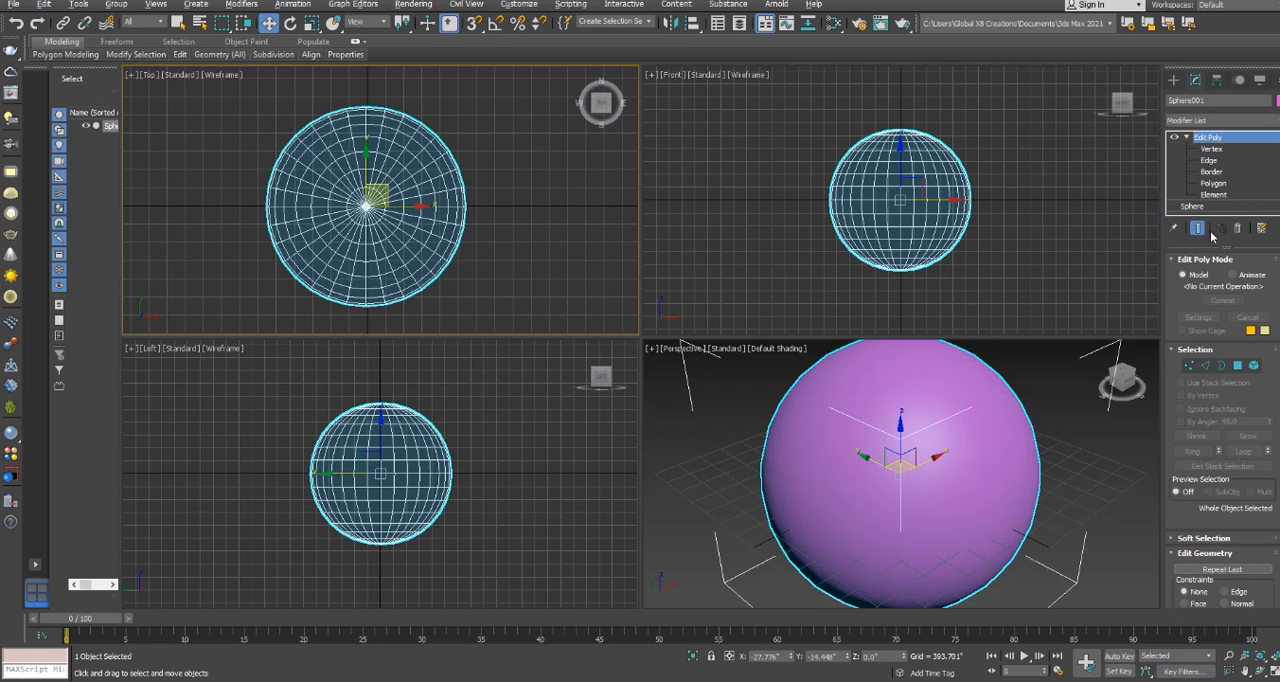
click(1237, 366)
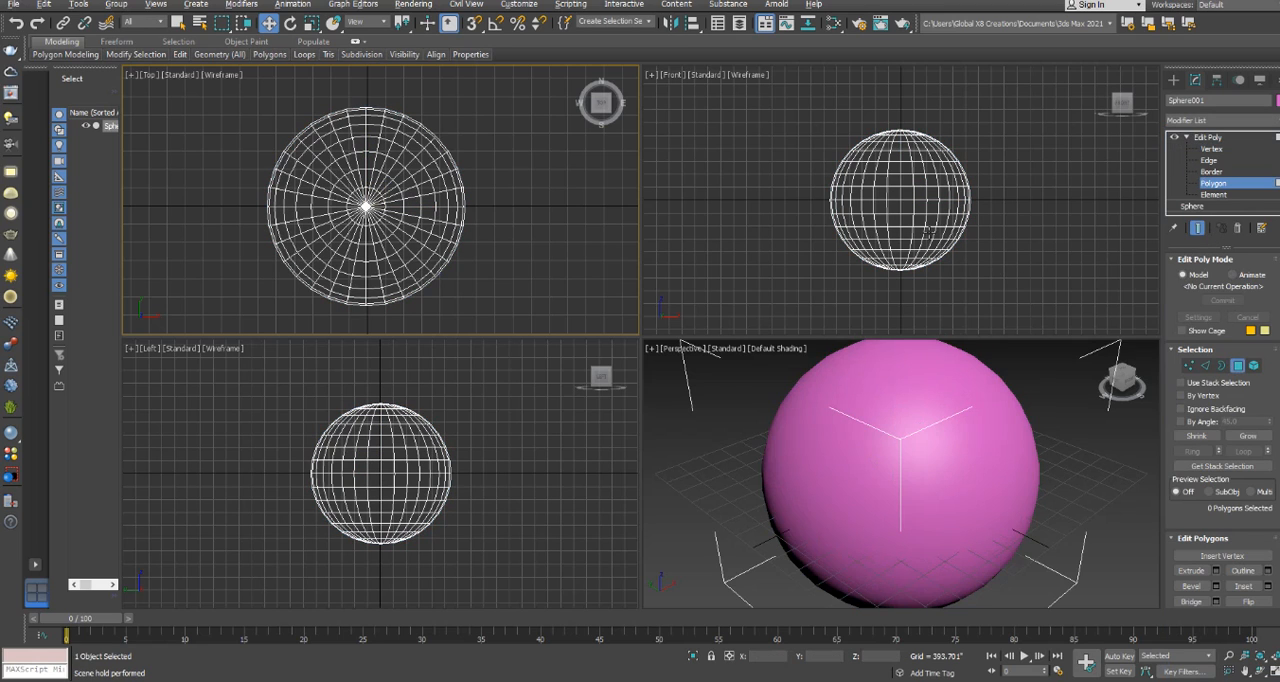
click(906, 220)
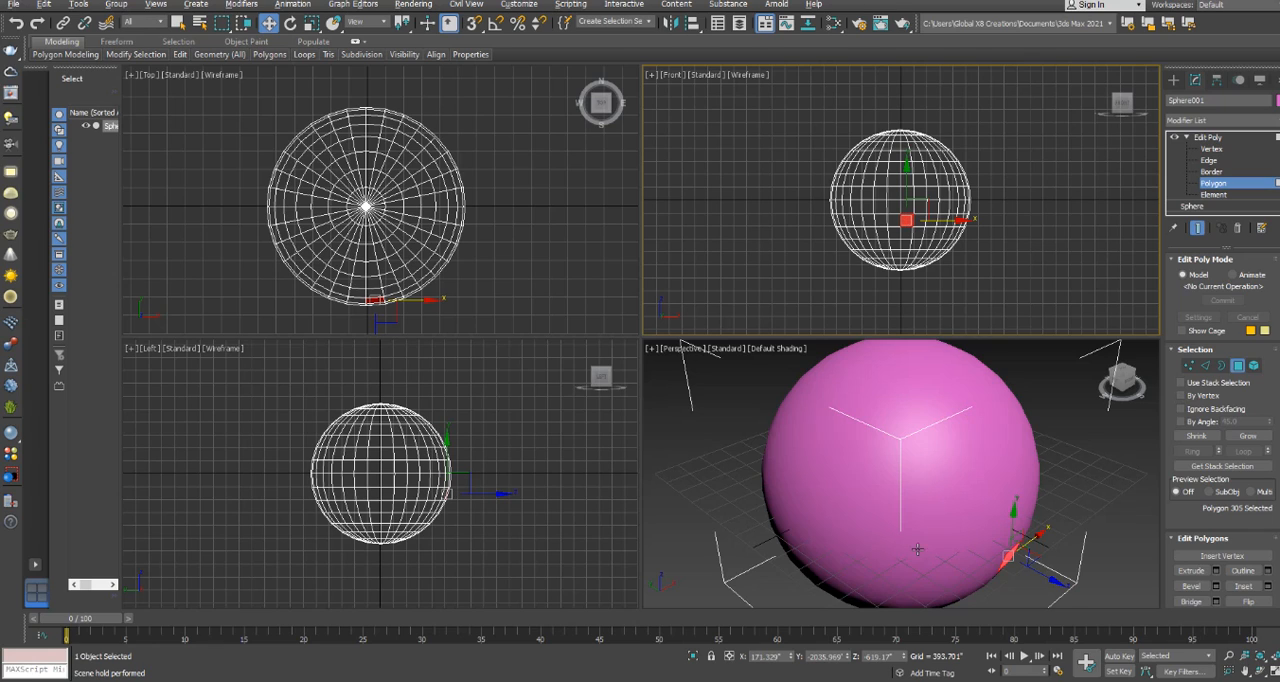
Maximize the Perspective view and display the shaded sphere with Edged Faces.
right_click(683, 468)
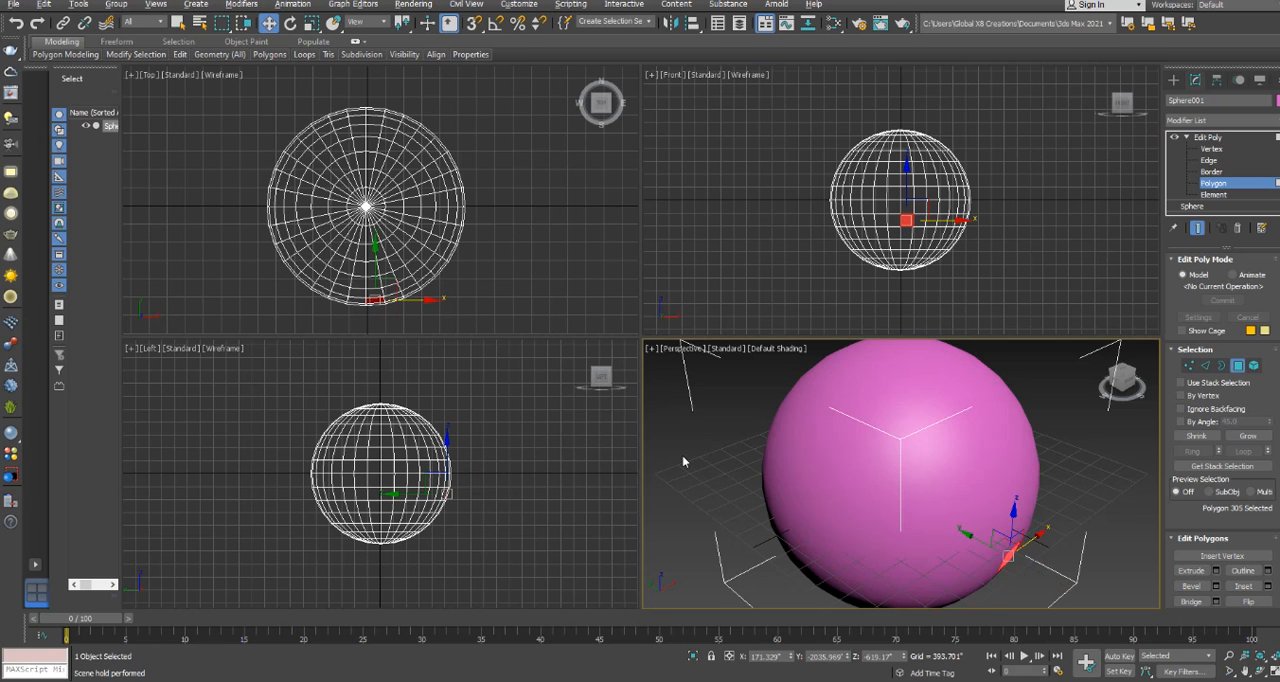
key(alt+w)
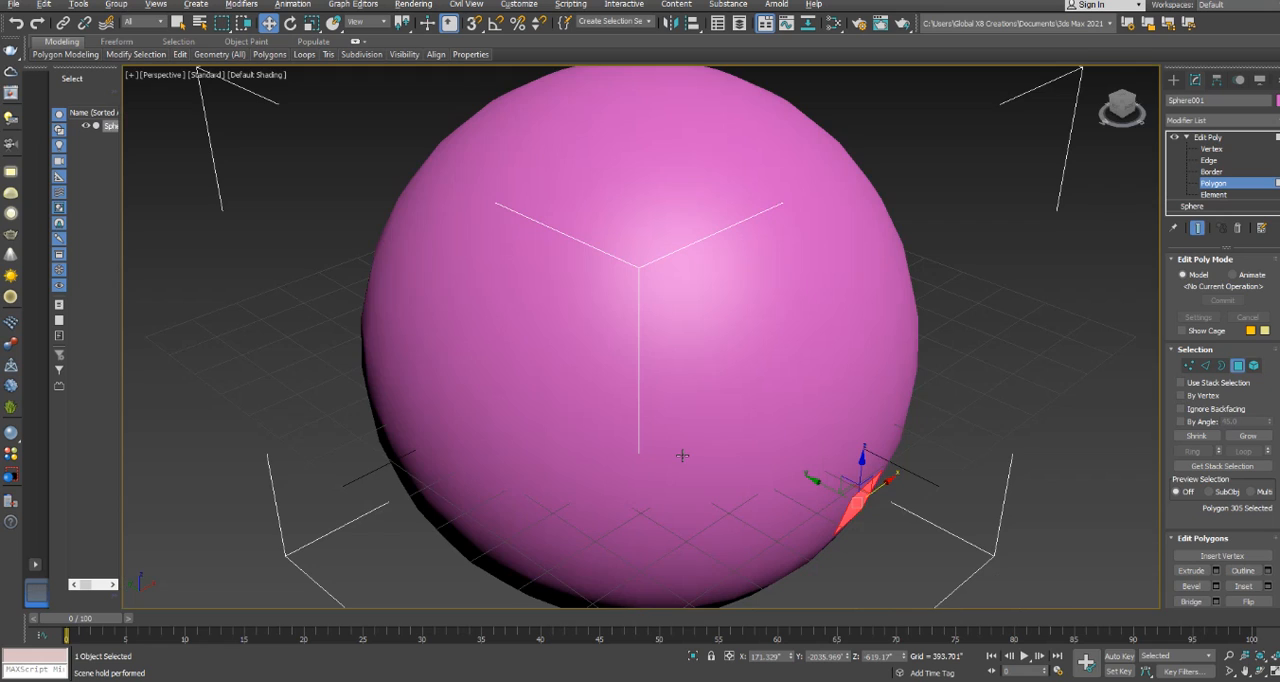
key(F3)
key(F3)
key(F4)
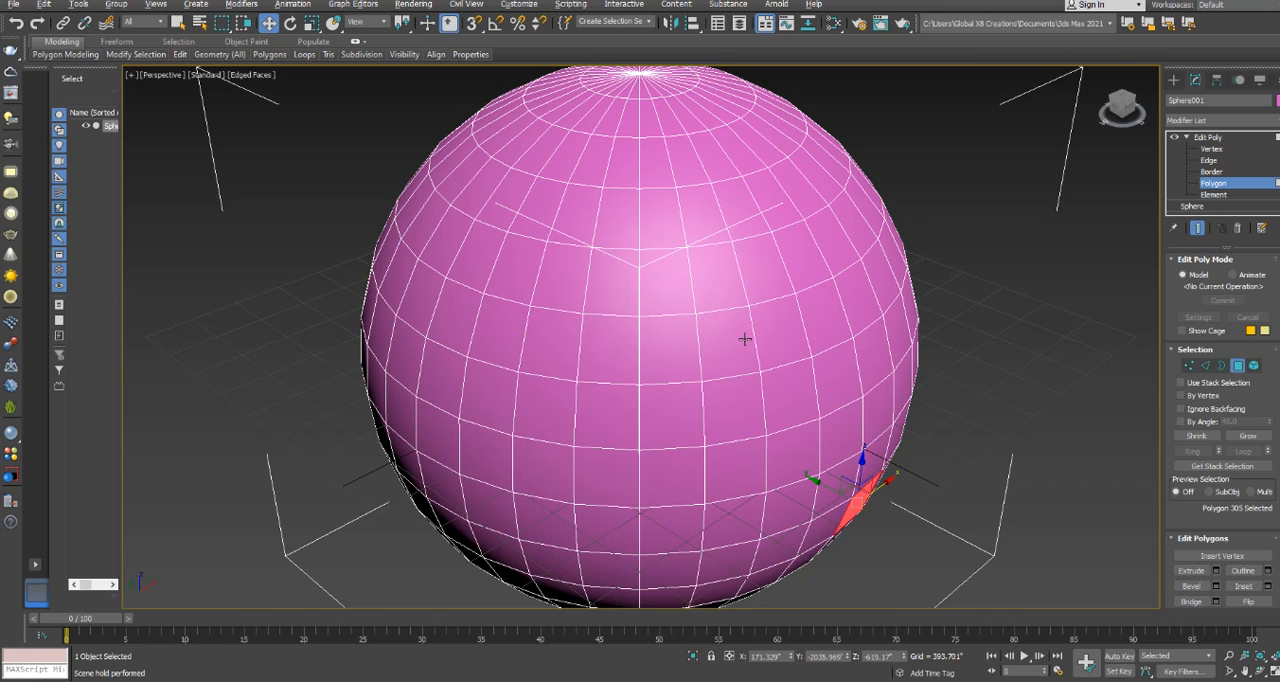
Clear the polygon selection, switch to edge level and nudge one vertical edge near the sphere's front centre.
click(963, 345)
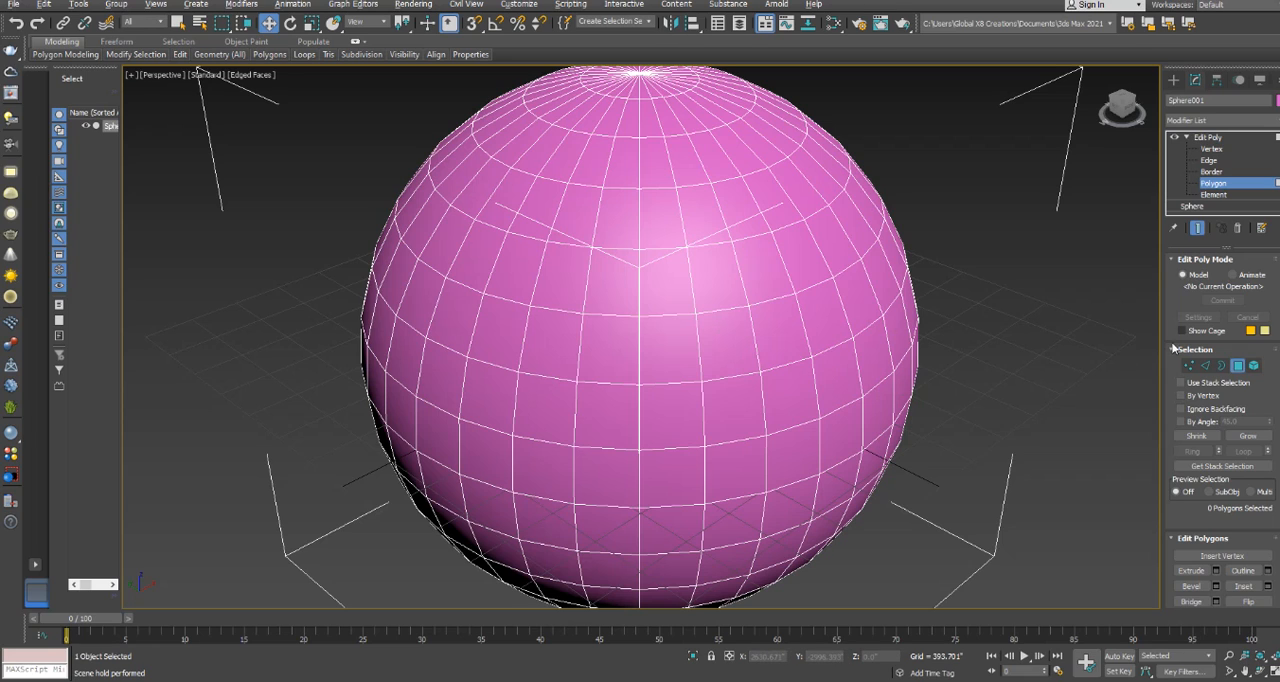
click(1206, 366)
click(761, 387)
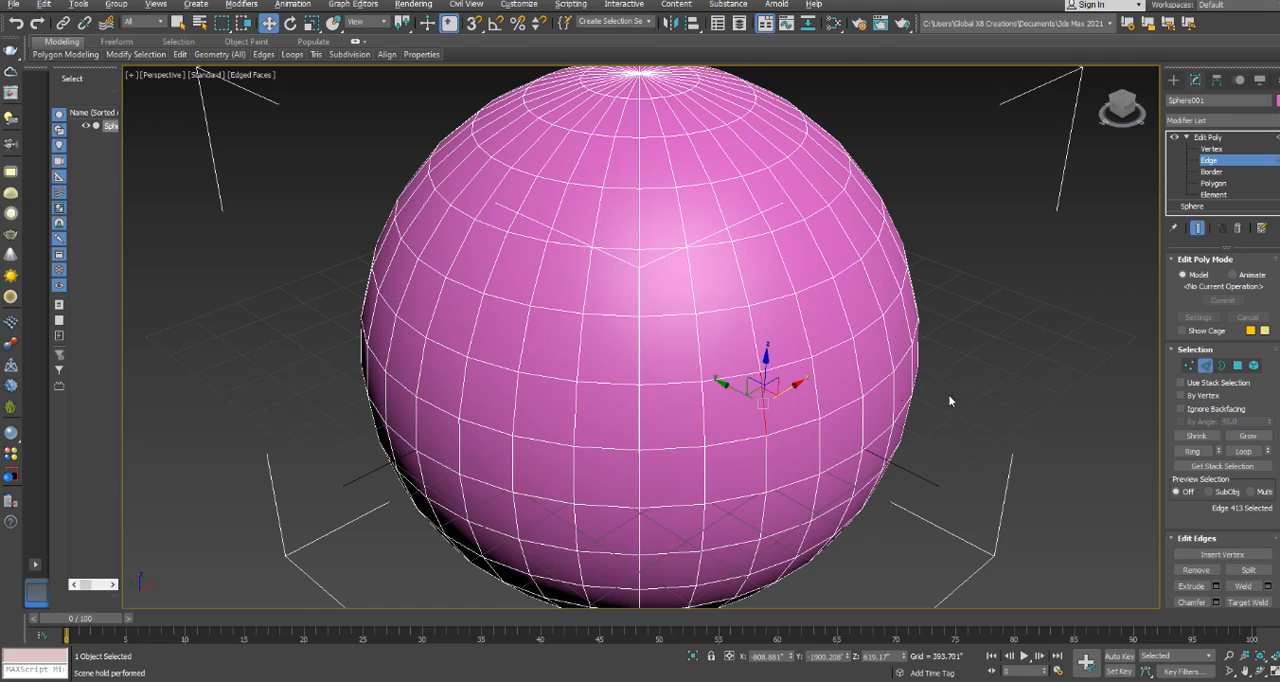
mouse_move(776, 388)
mouse_down()
mouse_move(806, 357)
mouse_move(785, 375)
mouse_move(792, 391)
mouse_move(780, 381)
mouse_up()
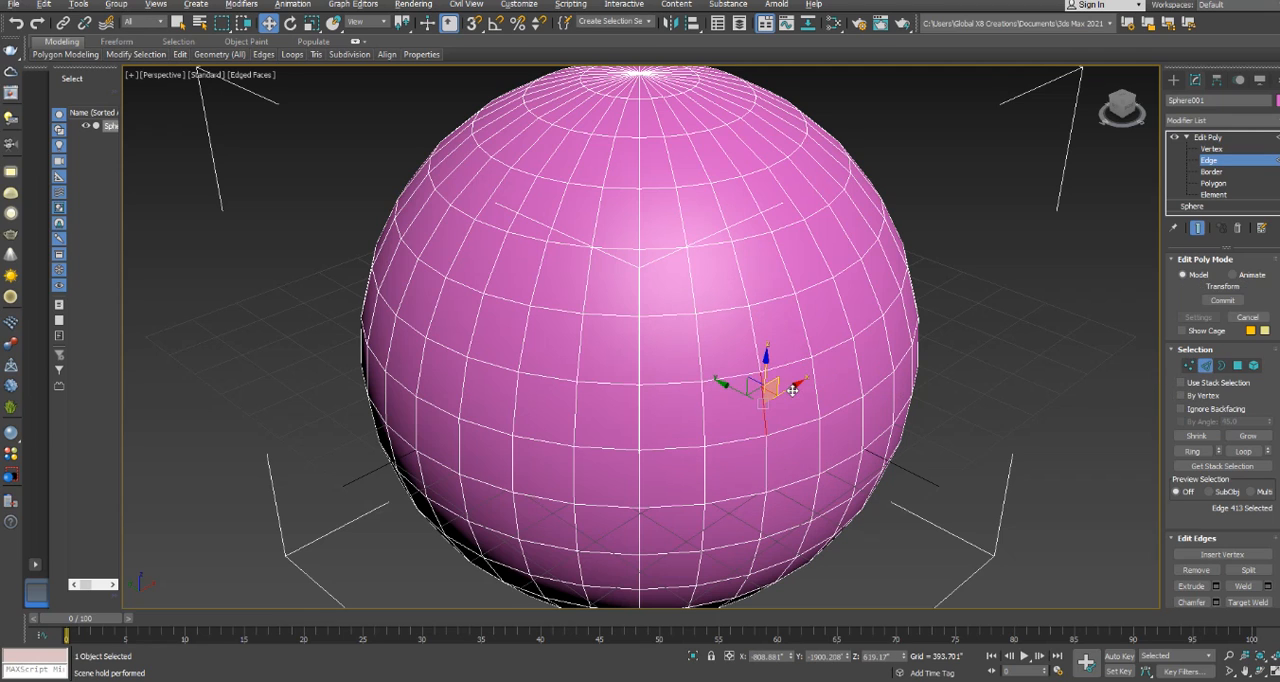
Try moving one vertex near the sphere's front centre downward at vertex level, and undo the move.
click(1189, 366)
drag(716, 361, 716, 377)
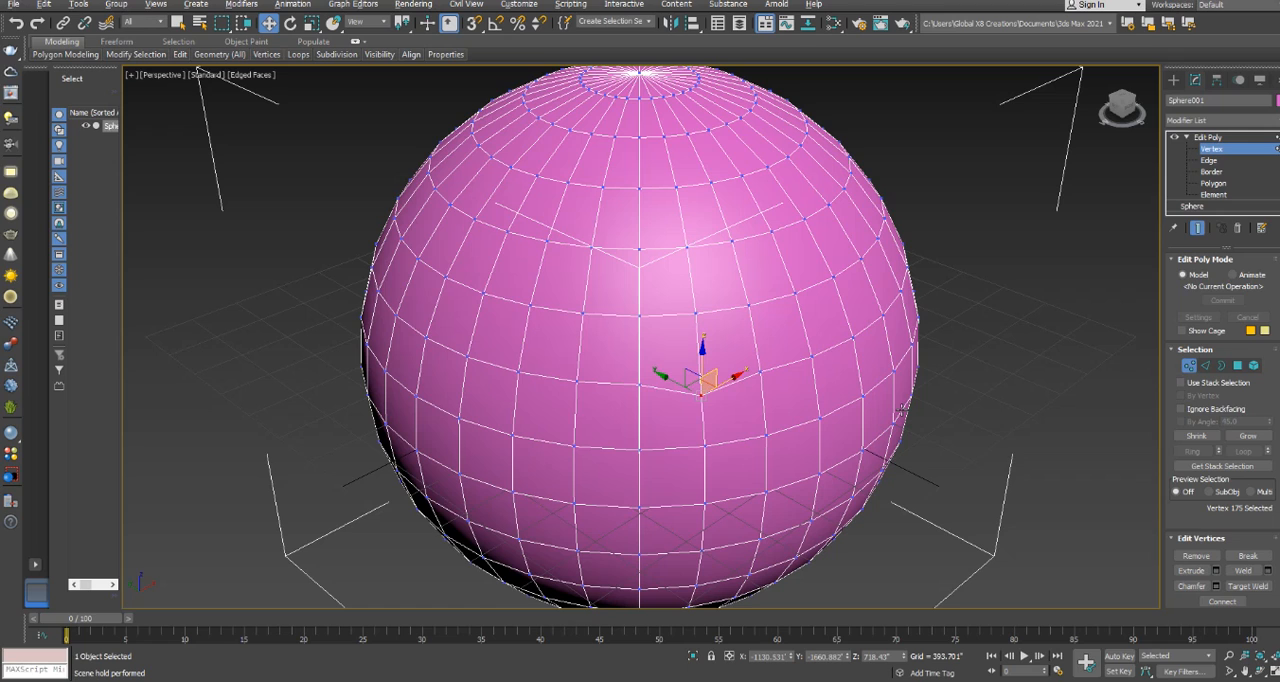
key(ctrl+z)
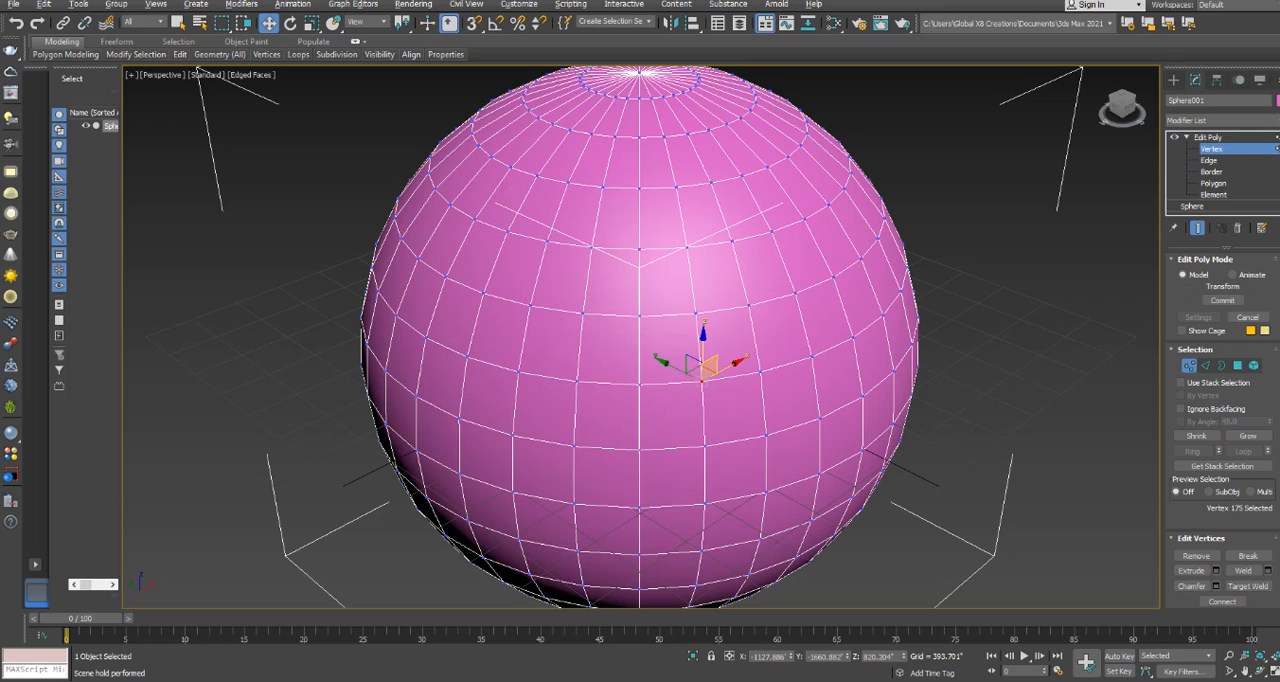
Leave vertex editing and delete the Edit Poly modifier from the sphere.
click(1208, 138)
click(1185, 137)
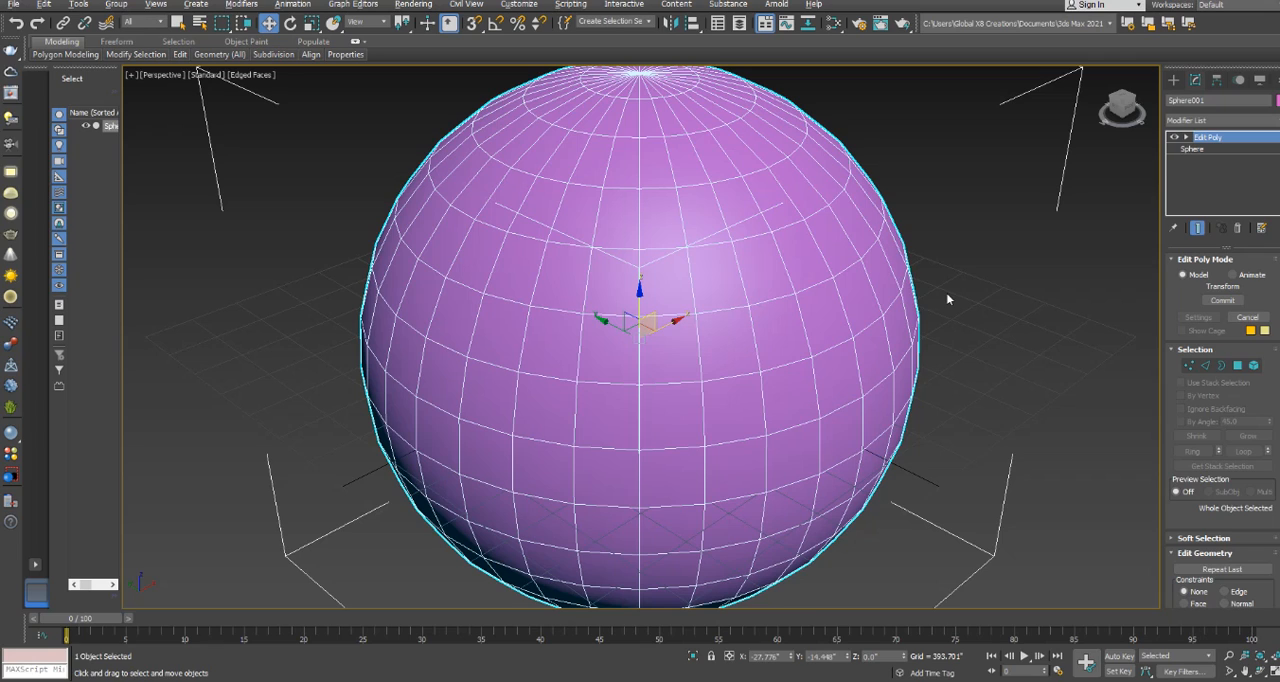
click(1238, 228)
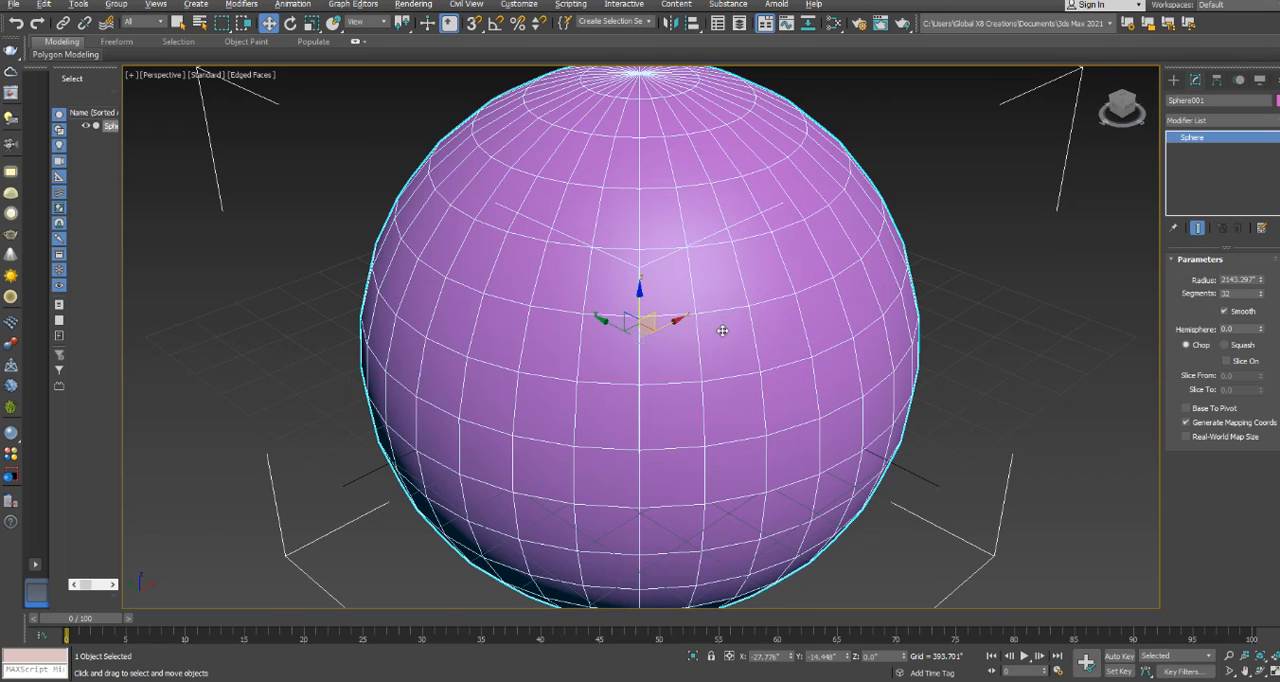
Convert the base sphere to an Editable Poly.
scroll(730, 332, down, 3)
right_click(690, 293)
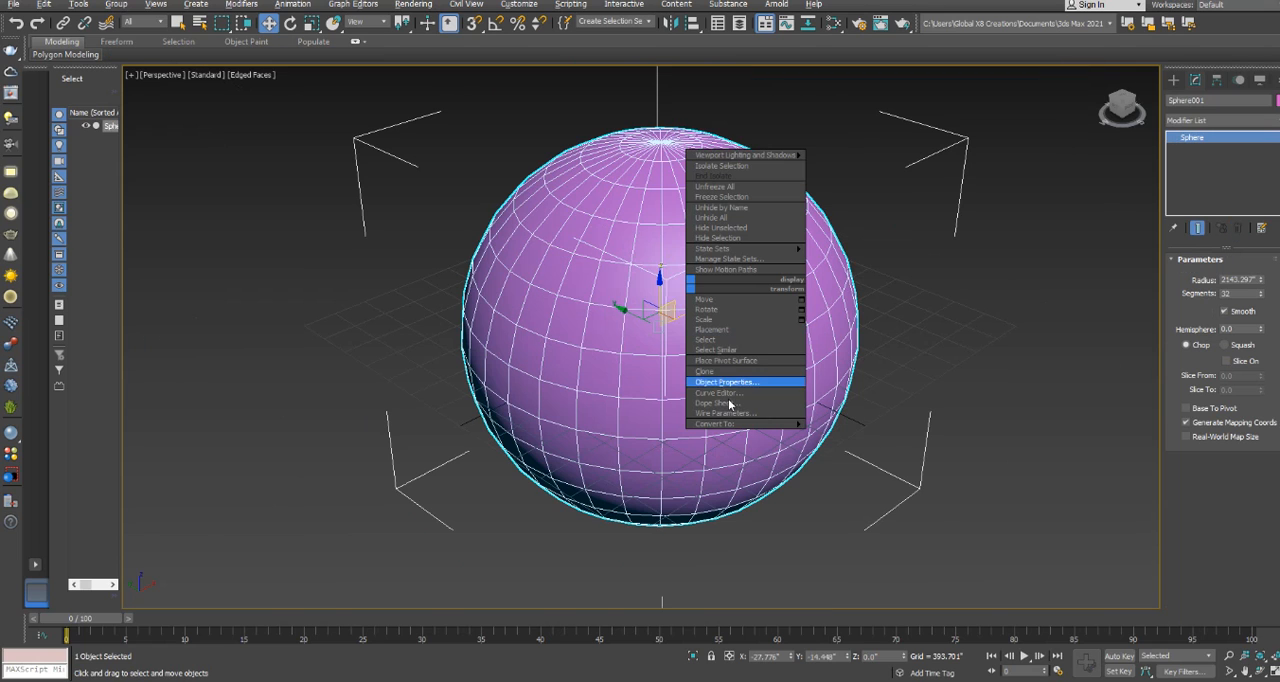
mouse_move(735, 424)
click(850, 436)
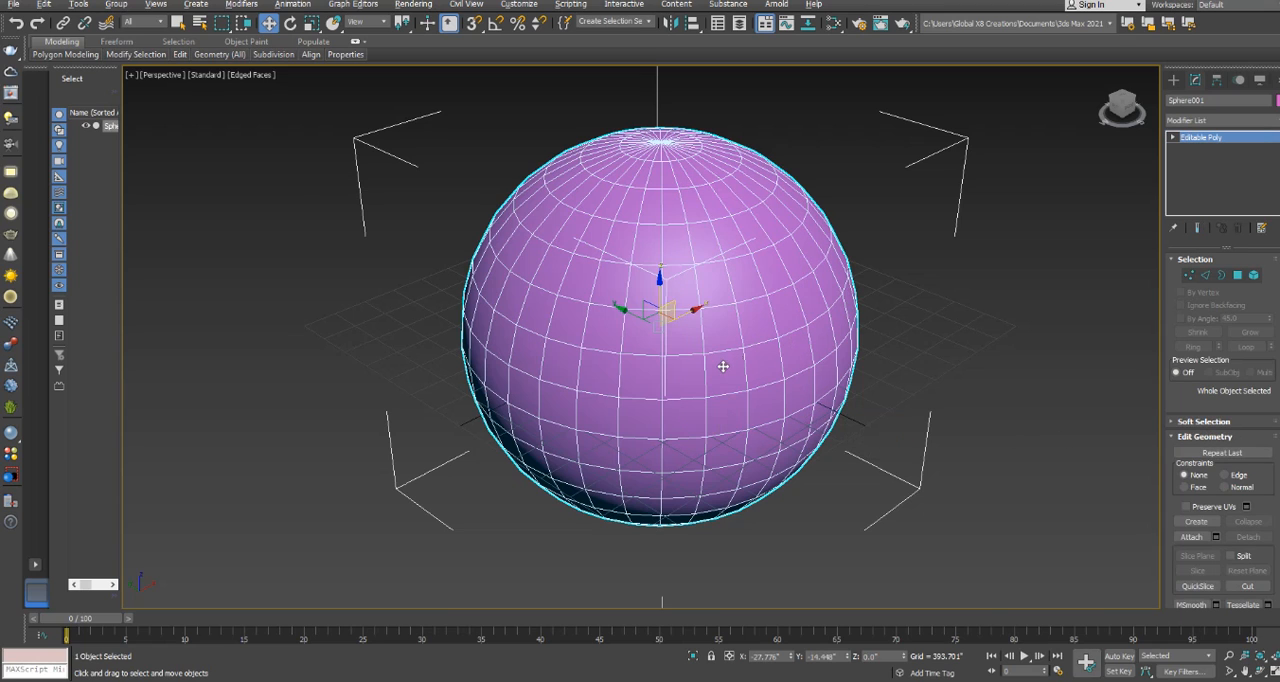
Switch to polygon level and select a single polygon near the sphere's front centre.
click(1237, 275)
click(731, 372)
click(768, 362)
click(745, 322)
click(739, 320)
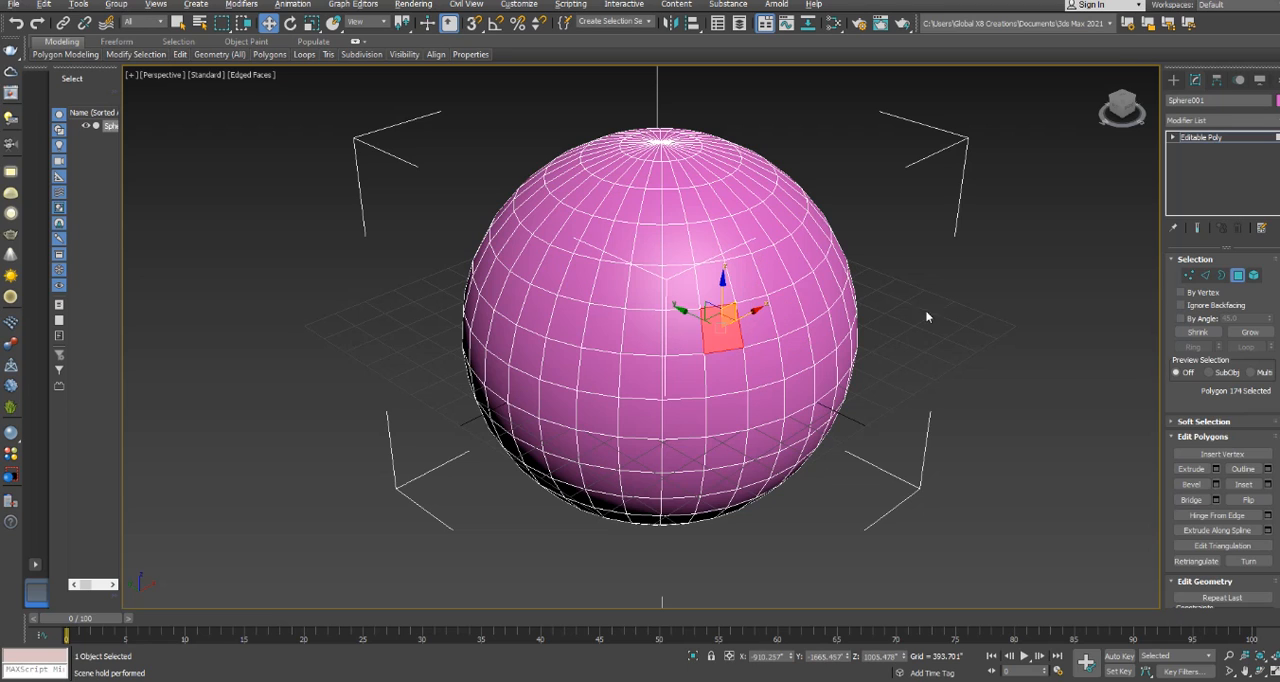
Switch to vertex level and select a single vertex on the sphere's front, slightly above its centre.
click(1188, 276)
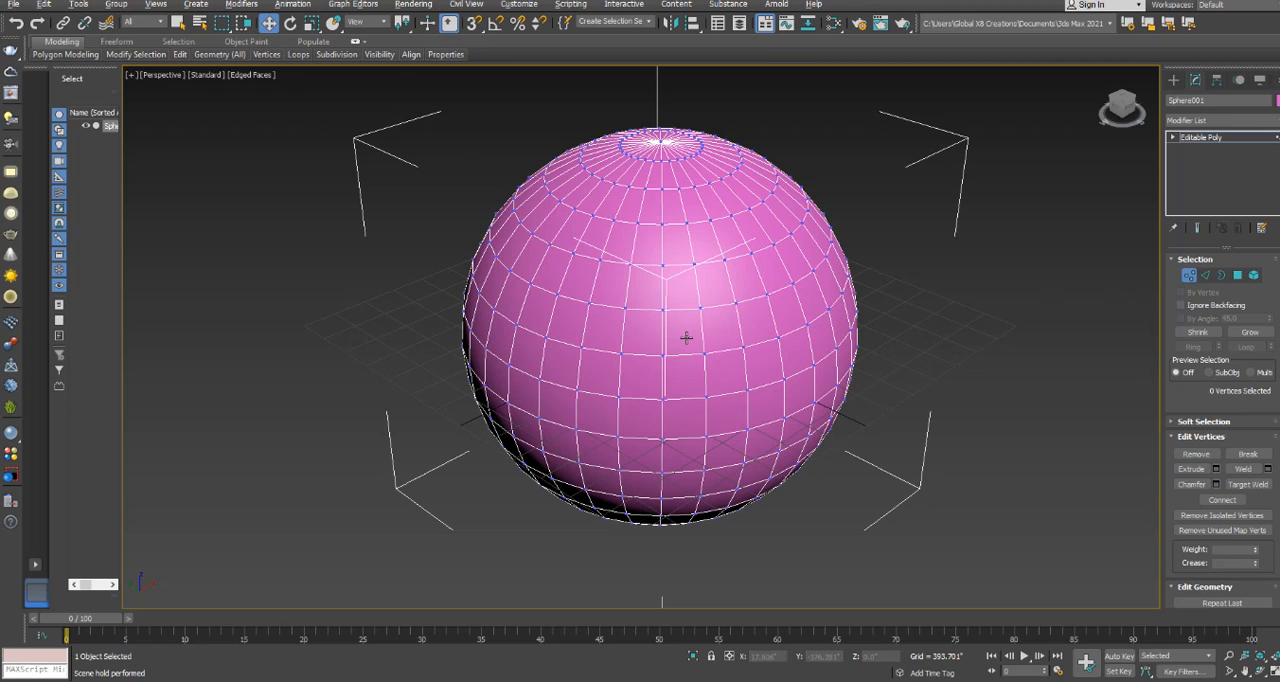
click(703, 300)
click(737, 301)
Restore the four-viewport layout, clear the vertex selection in the Front view and set region selection to Window mode.
key(alt+w)
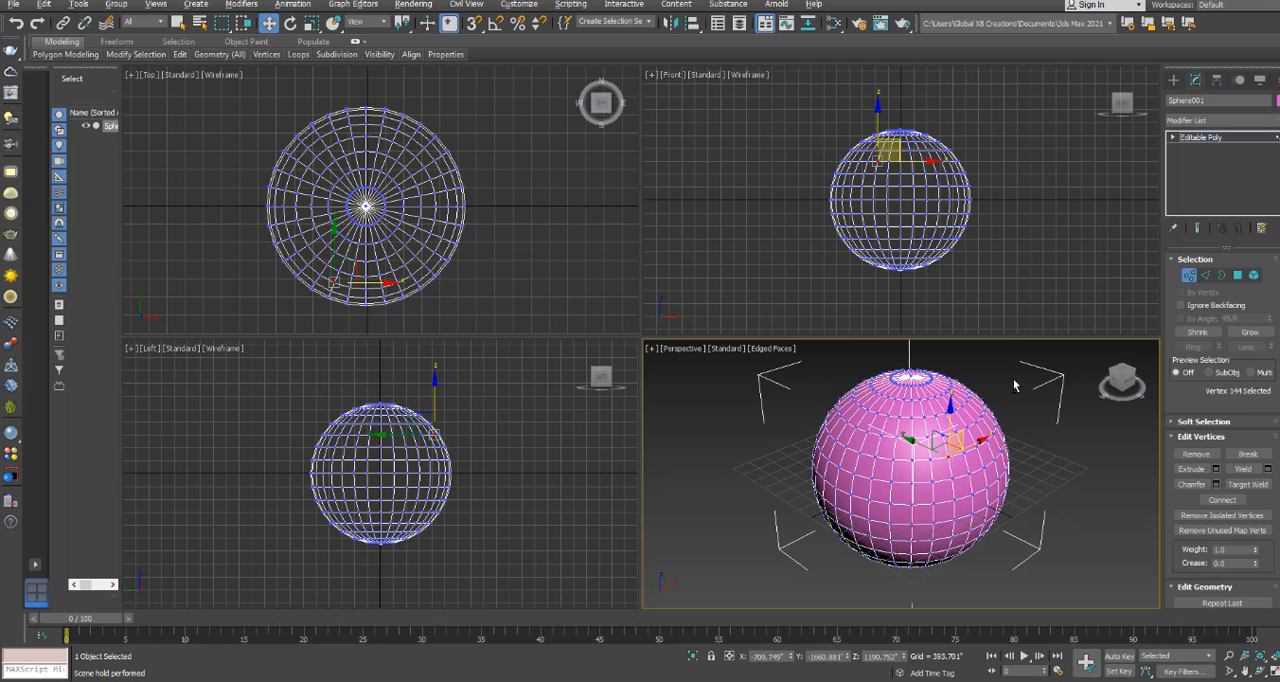
click(1041, 172)
middle_drag(788, 173, 684, 176)
scroll(684, 175, up, 2)
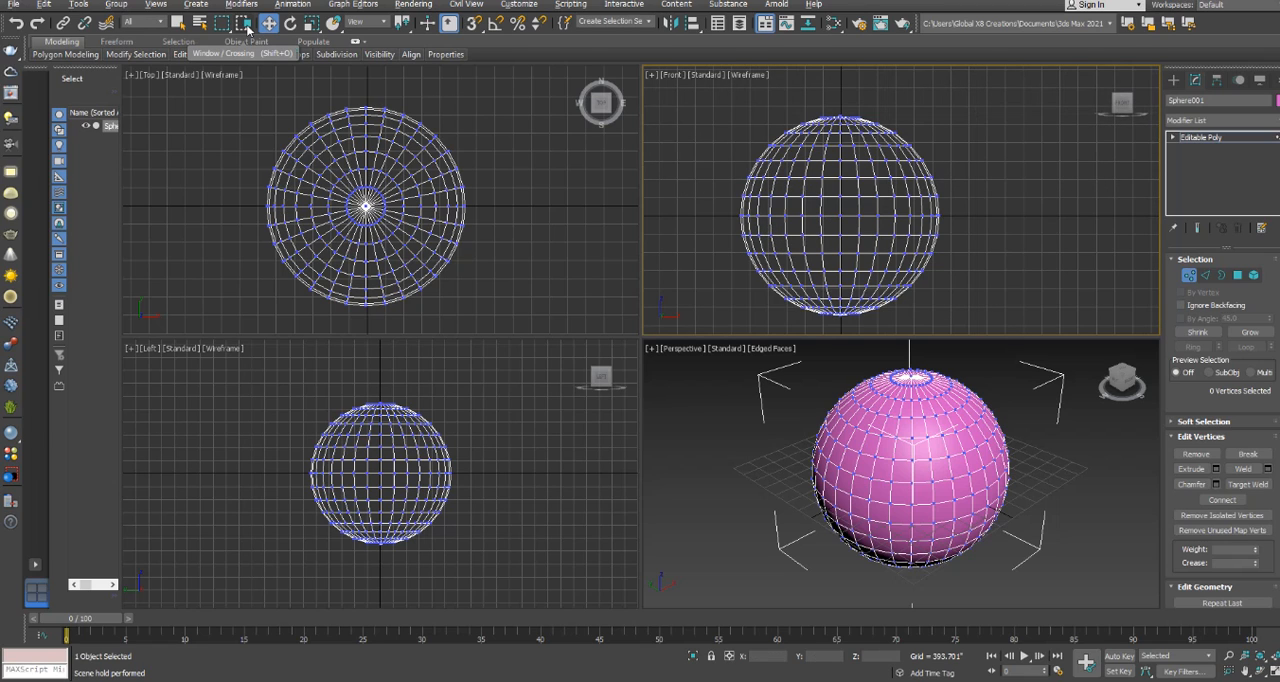
mouse_move(243, 28)
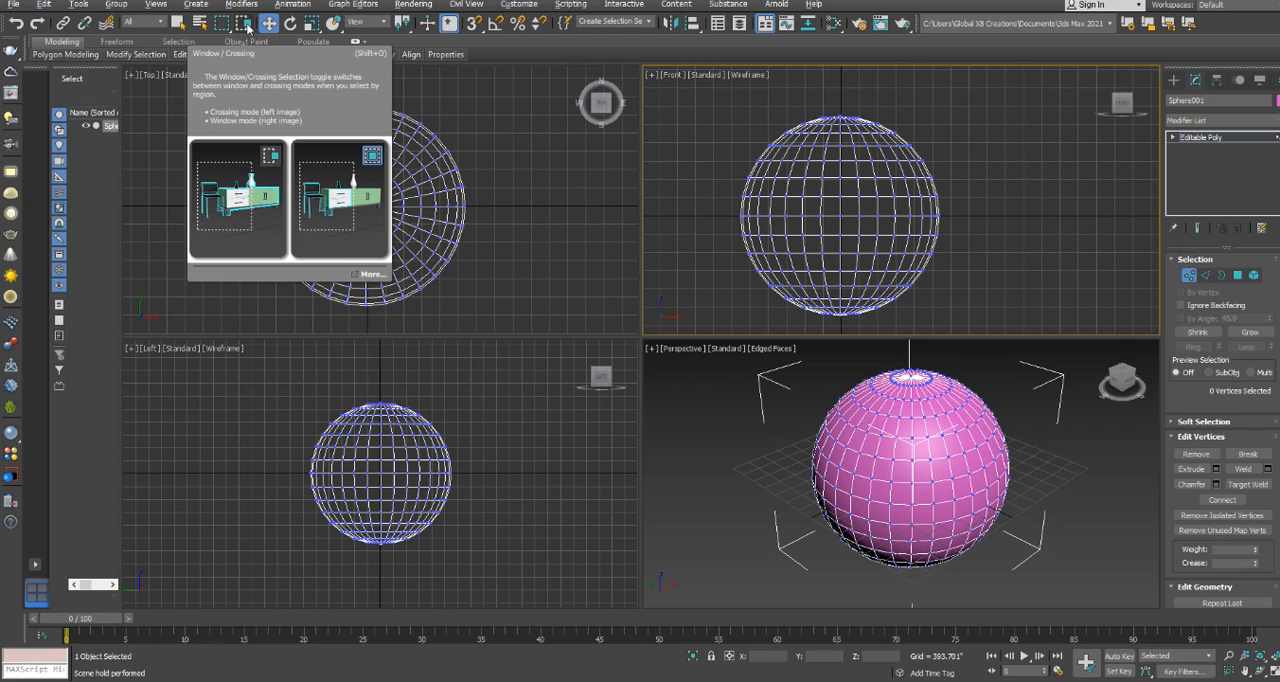
click(245, 24)
click(245, 24)
click(245, 24)
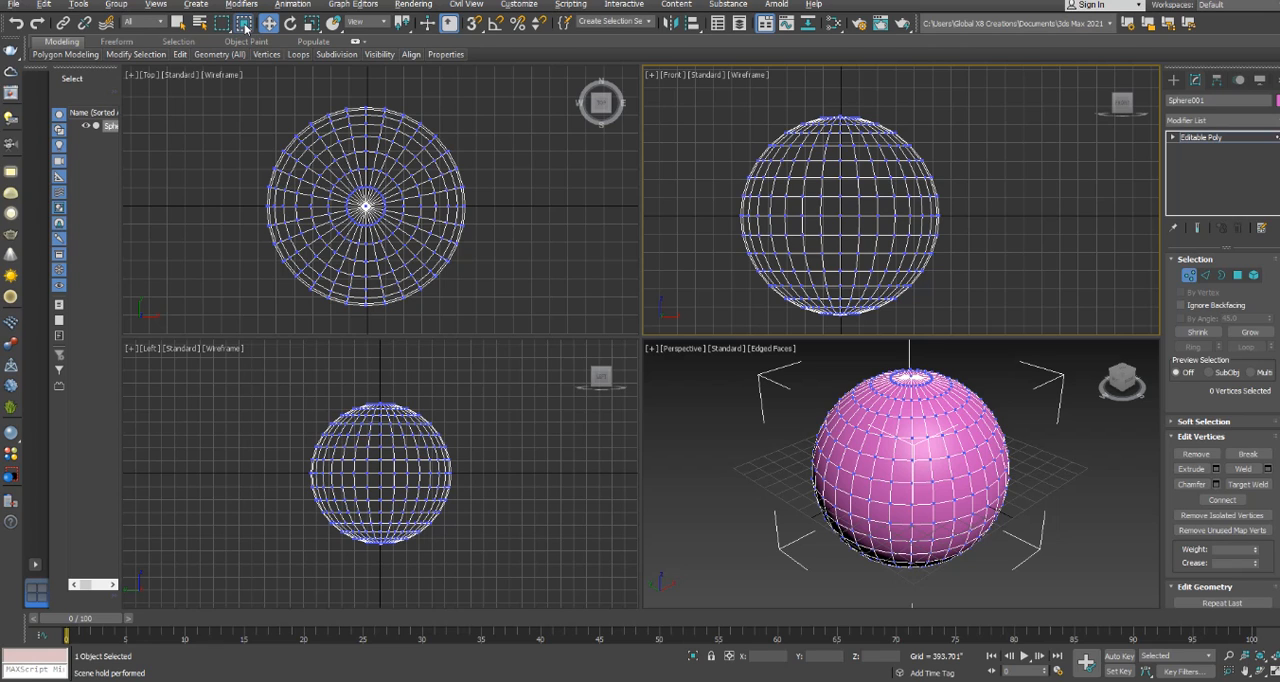
click(245, 28)
click(245, 28)
Try pulling one vertex outward from the sphere's left side in the Front view, undo it and clear the selection.
drag(738, 203, 729, 228)
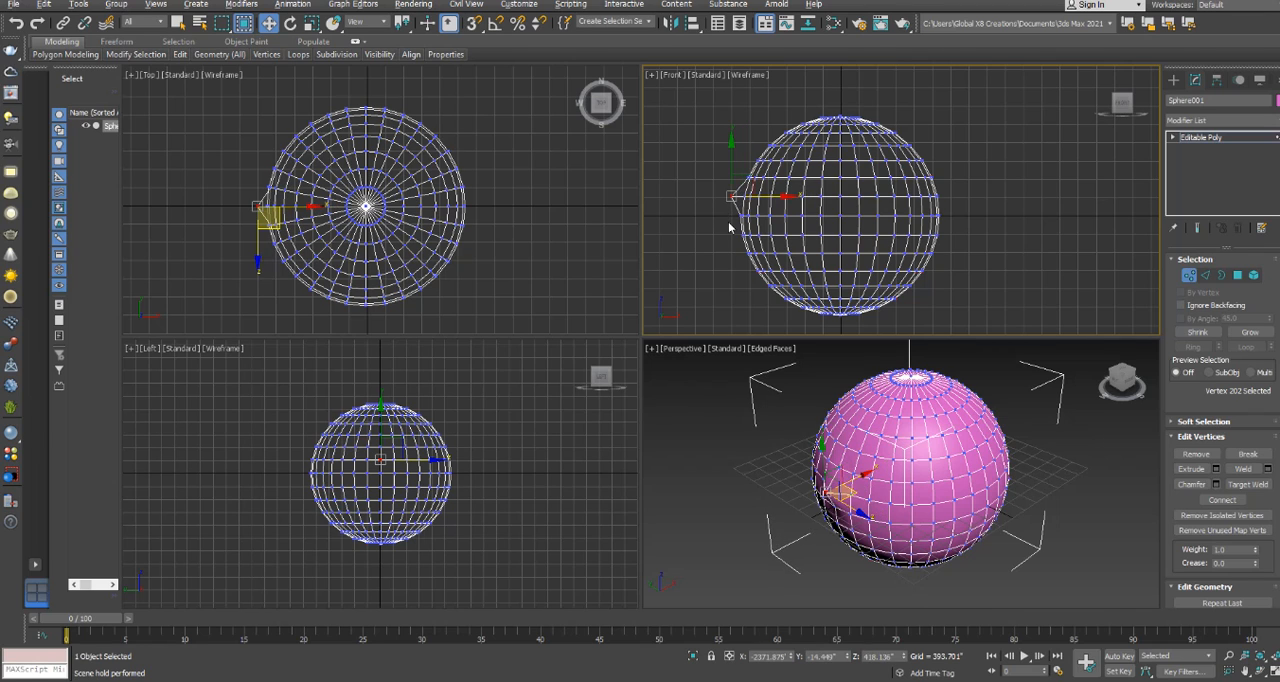
key(ctrl+a)
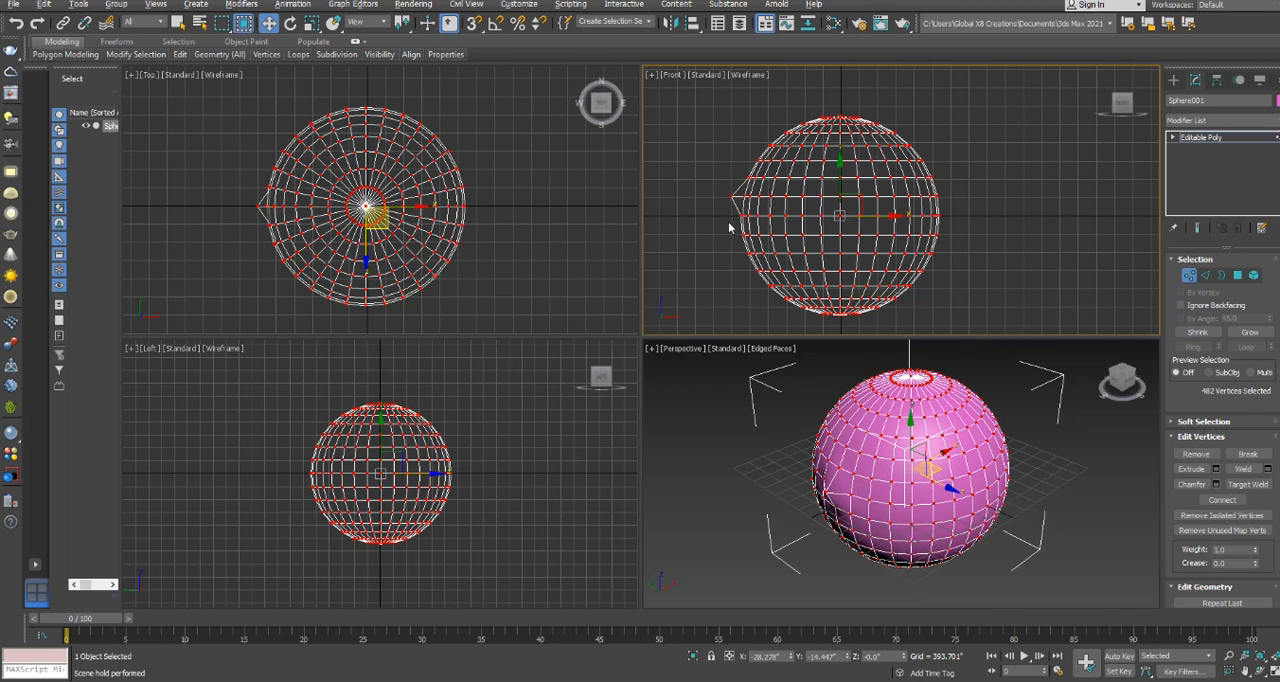
key(ctrl+z)
key(ctrl+z)
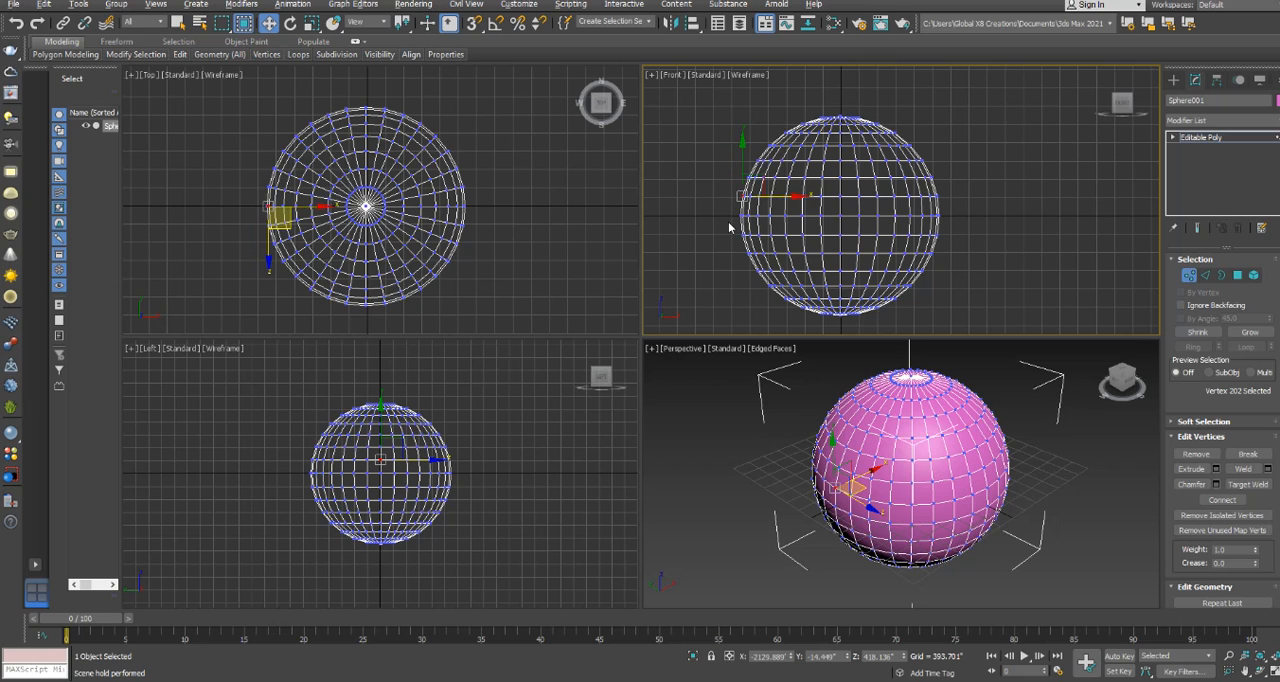
key(ctrl+d)
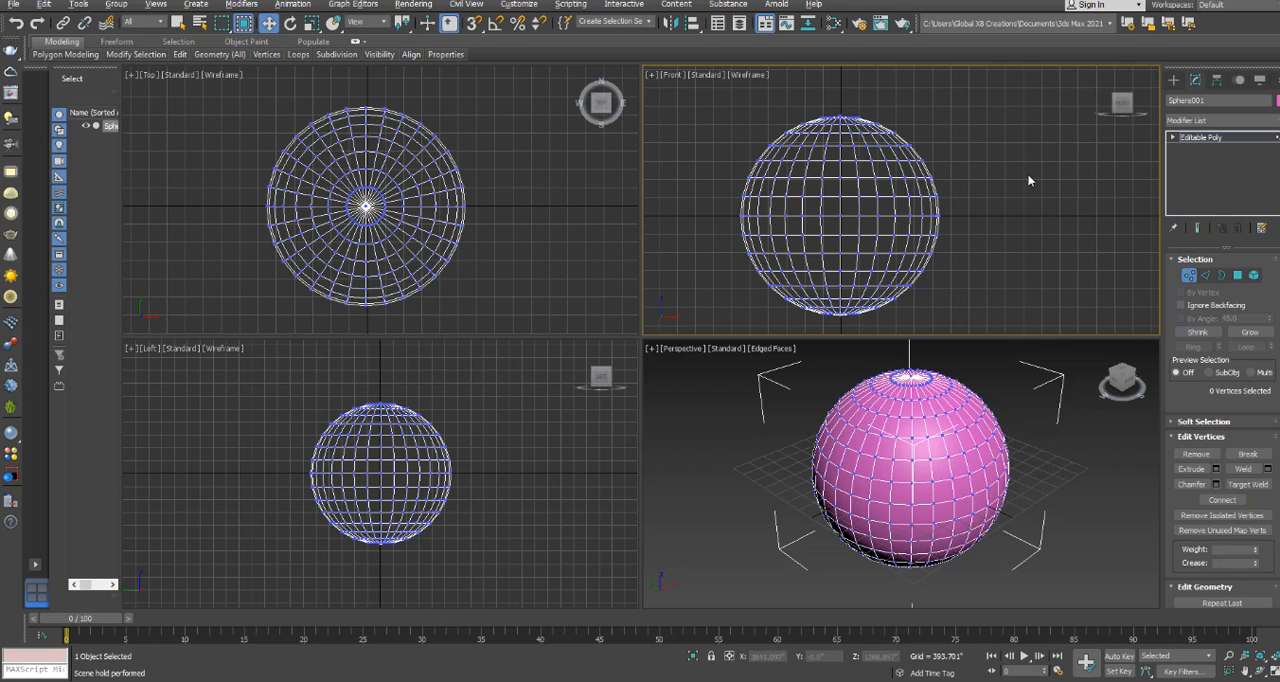
Window-select the two rows of vertices at and just above the equator in the Front view, and clear the selection.
click(634, 162)
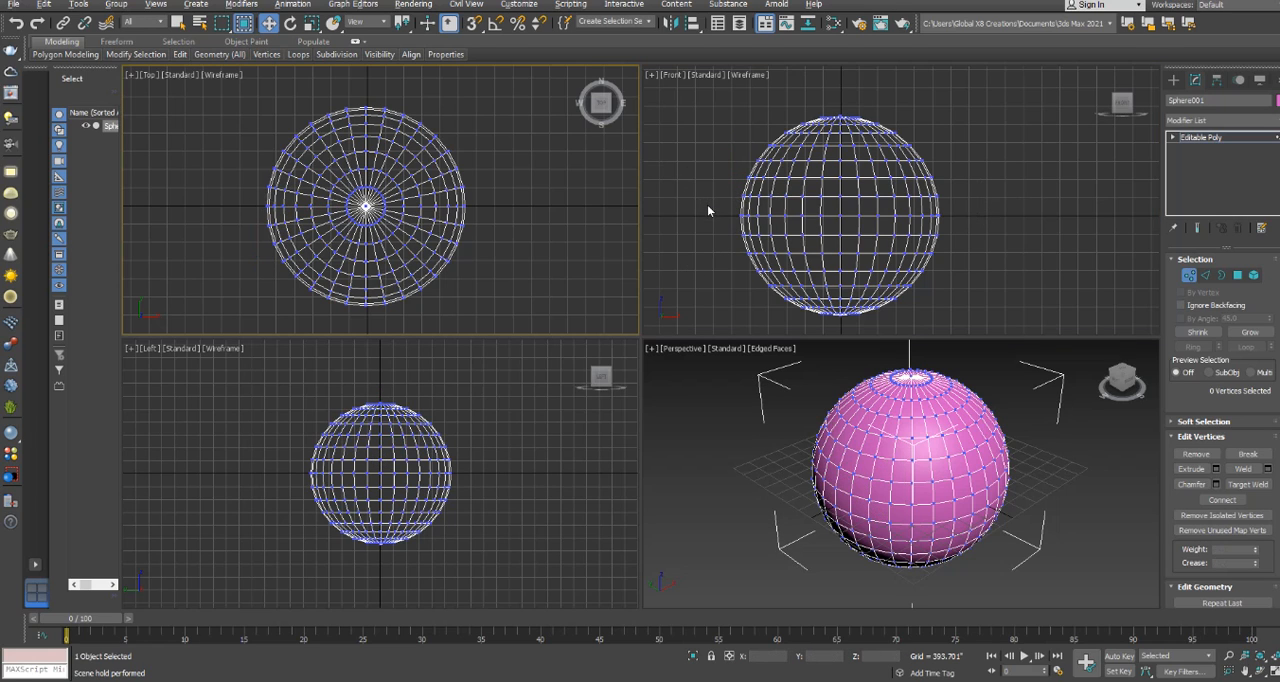
drag(721, 202, 977, 213)
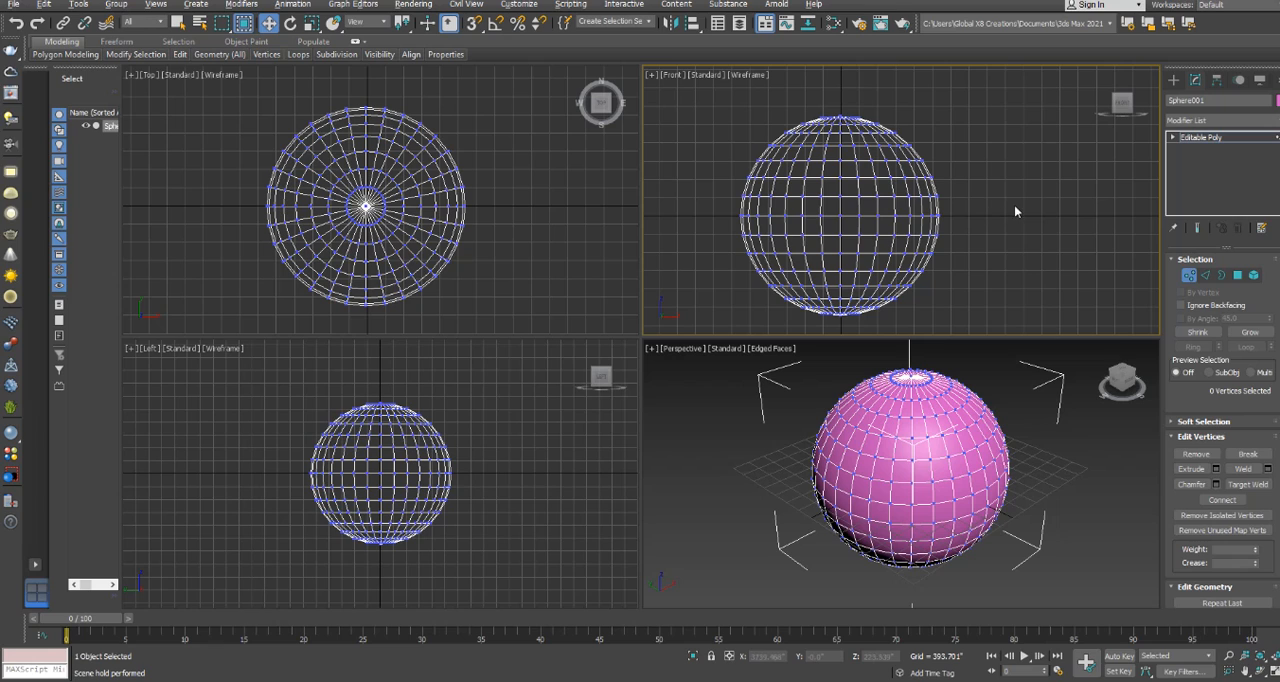
drag(723, 186, 964, 223)
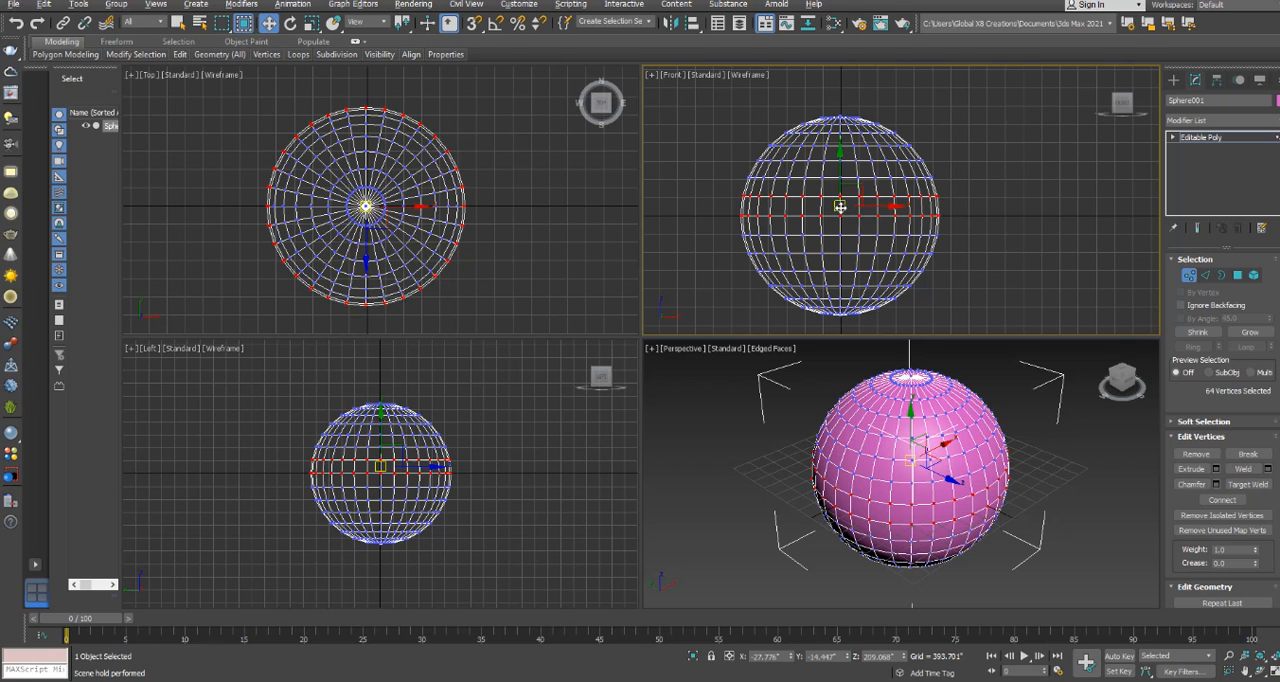
click(1020, 223)
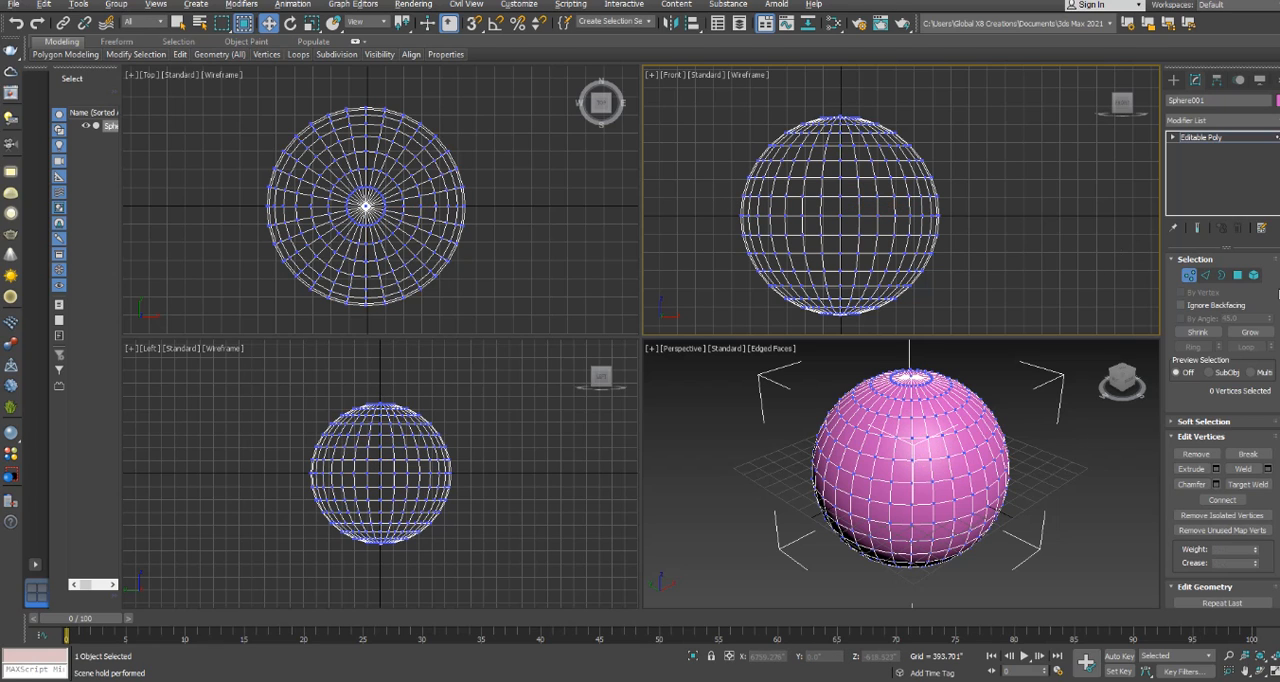
Switch to polygon level and window-select the full band of polygons just above the equator in the Front view.
click(1238, 276)
click(1030, 221)
drag(731, 200, 951, 213)
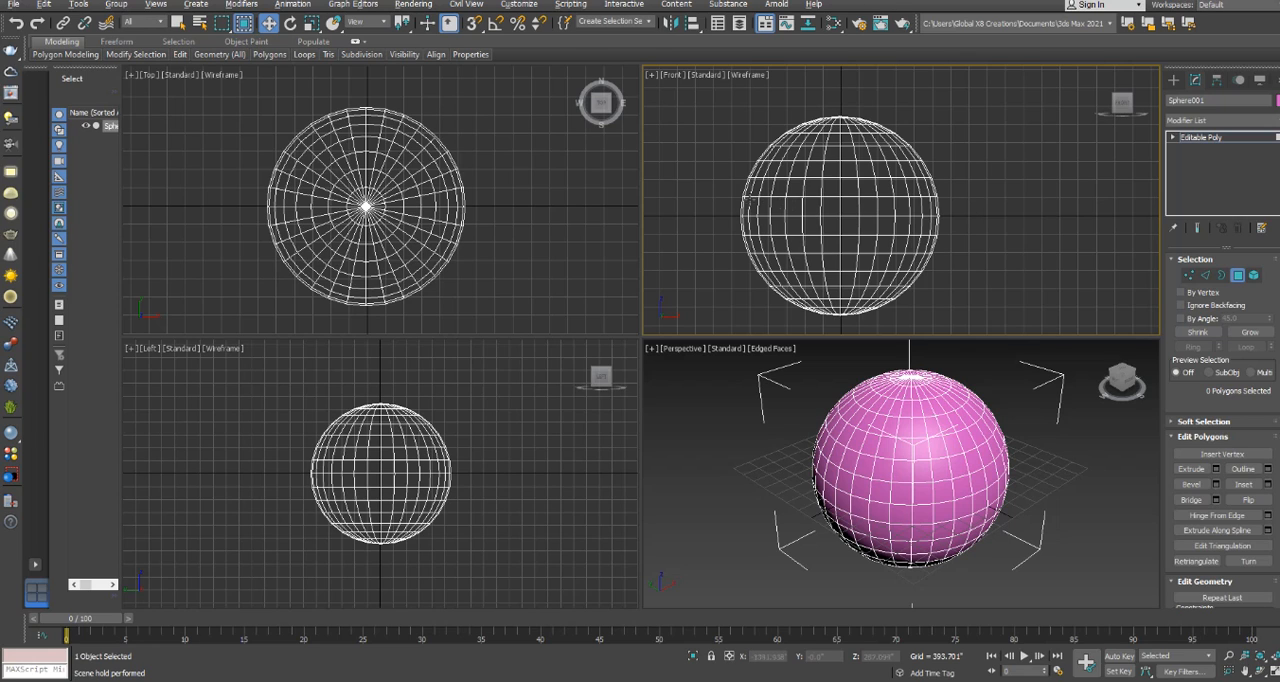
drag(734, 190, 973, 228)
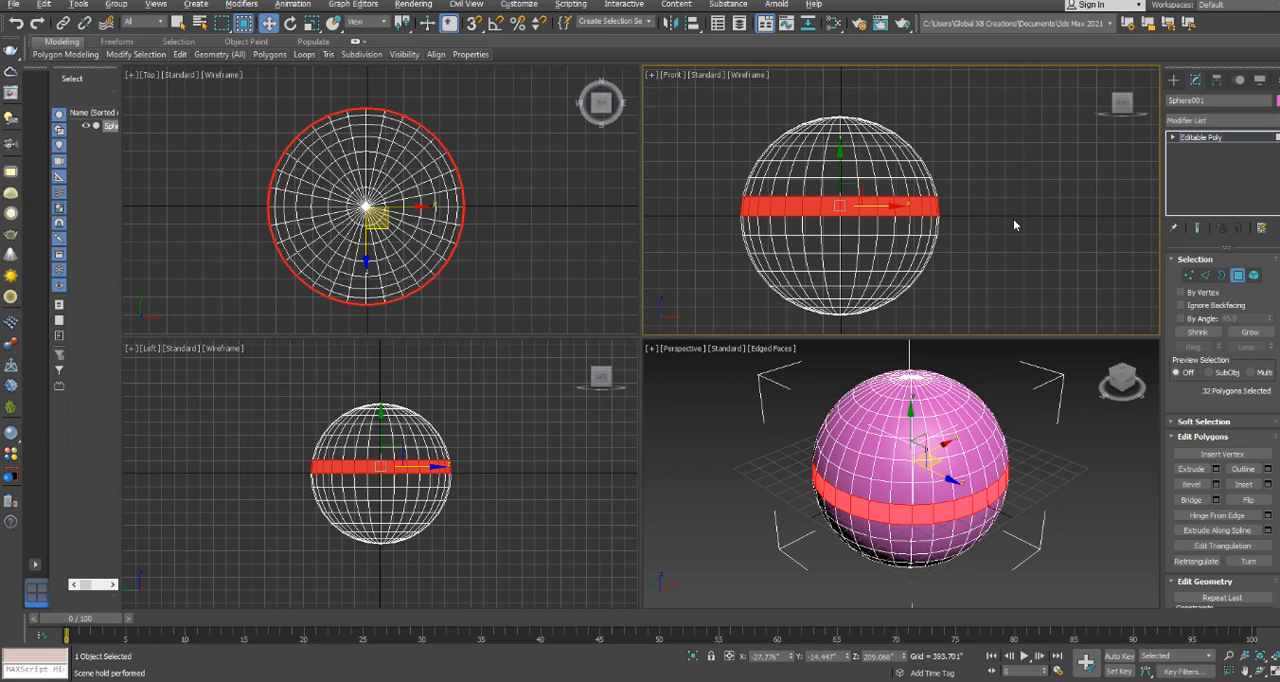
Add the top cap, bottom cap and one lower band of polygons to the selection, and clear it.
ctrl+drag(855, 120, 906, 128)
ctrl+drag(771, 316, 760, 306)
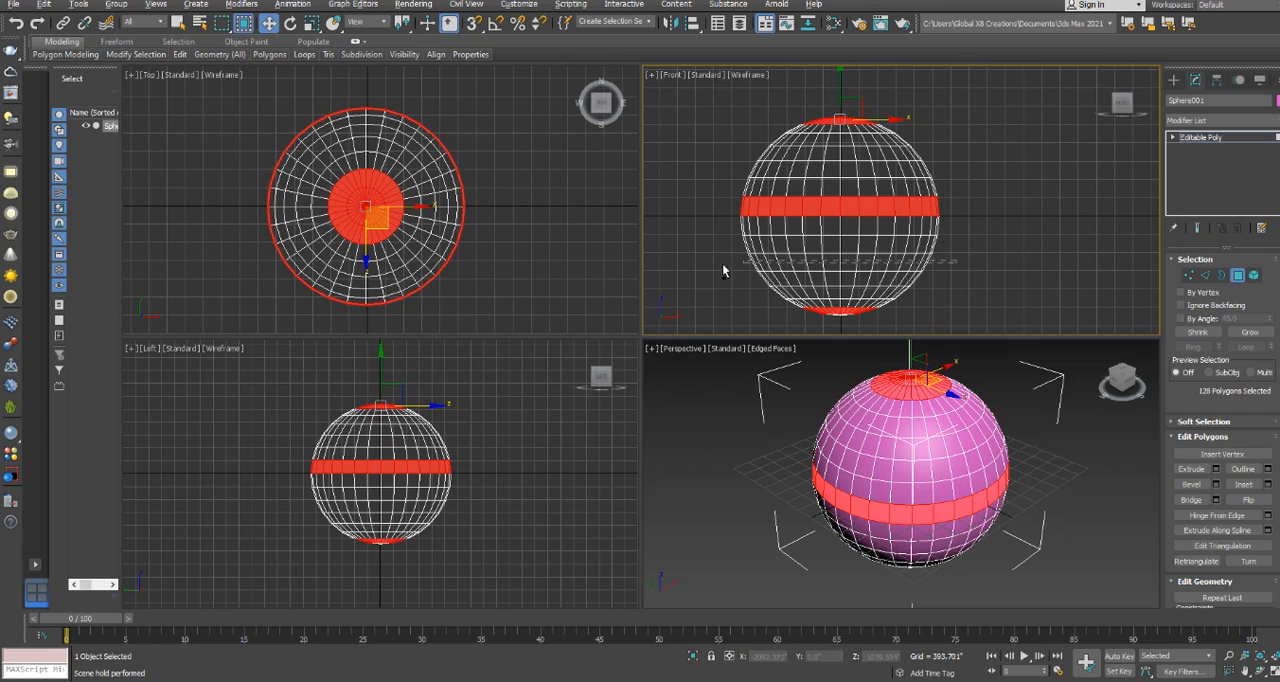
ctrl+drag(961, 249, 736, 286)
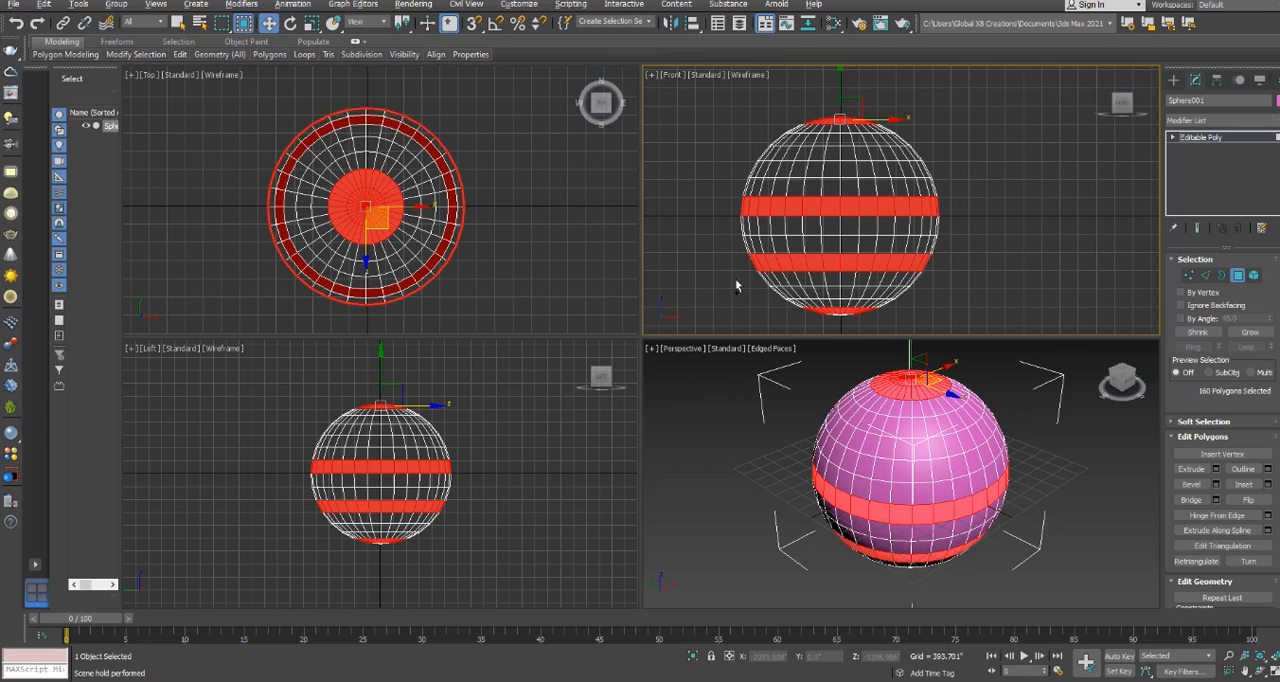
click(1021, 187)
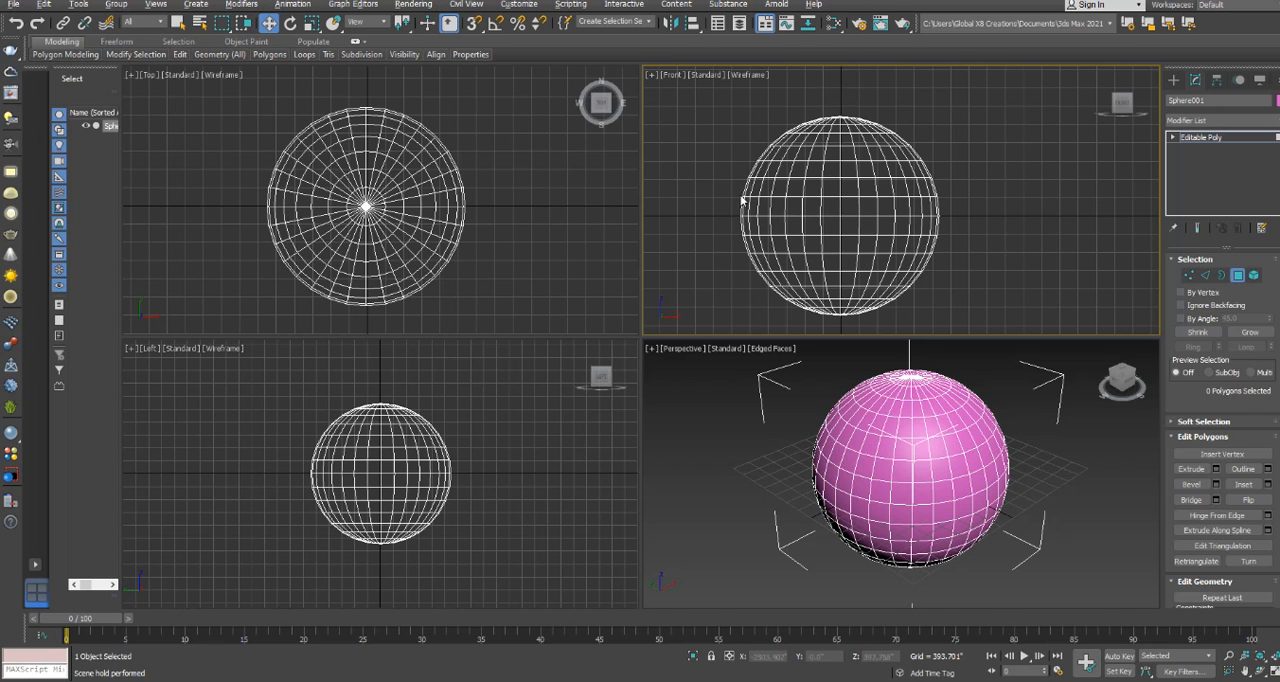
Use Crossing regions to select the band above the equator and separately the three middle bands, clearing each selection.
drag(733, 201, 972, 213)
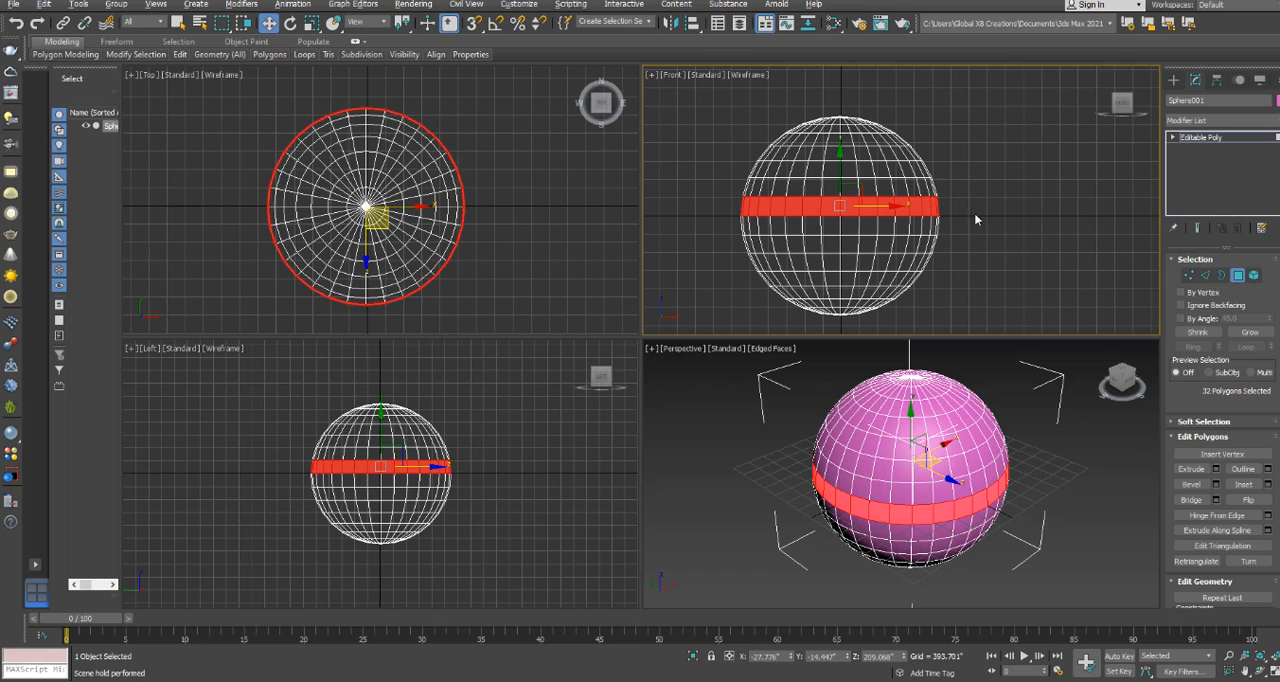
click(719, 208)
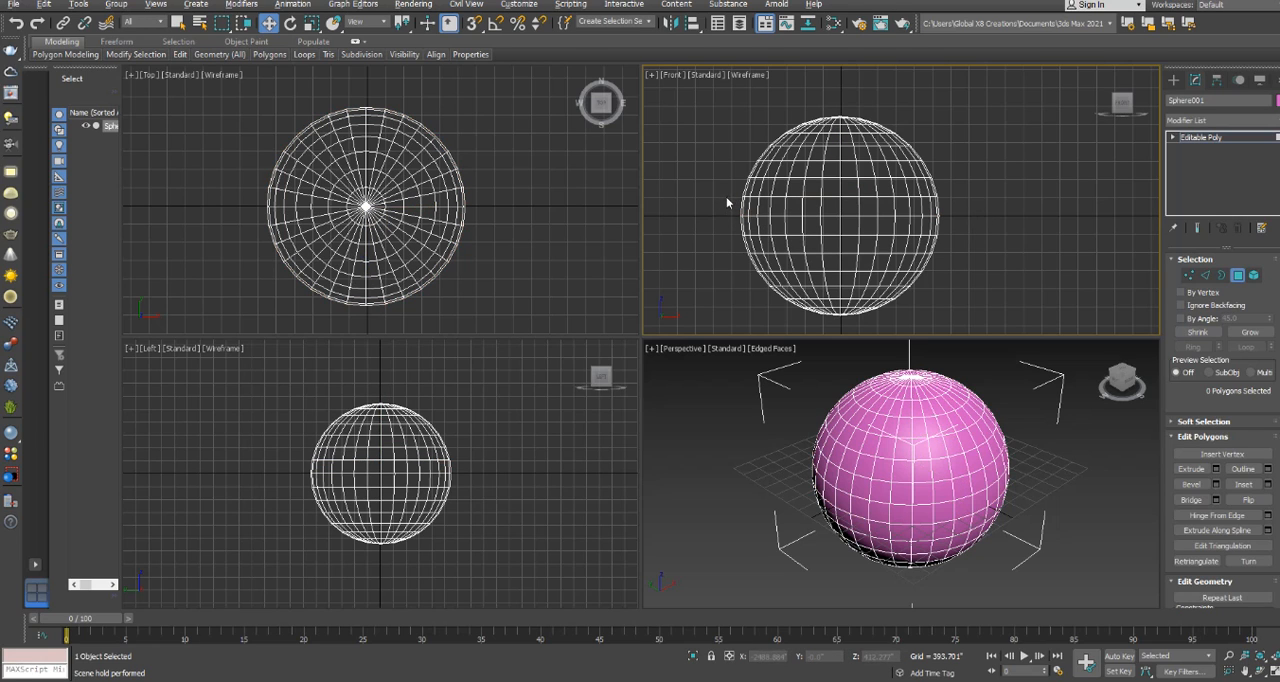
drag(730, 196, 964, 230)
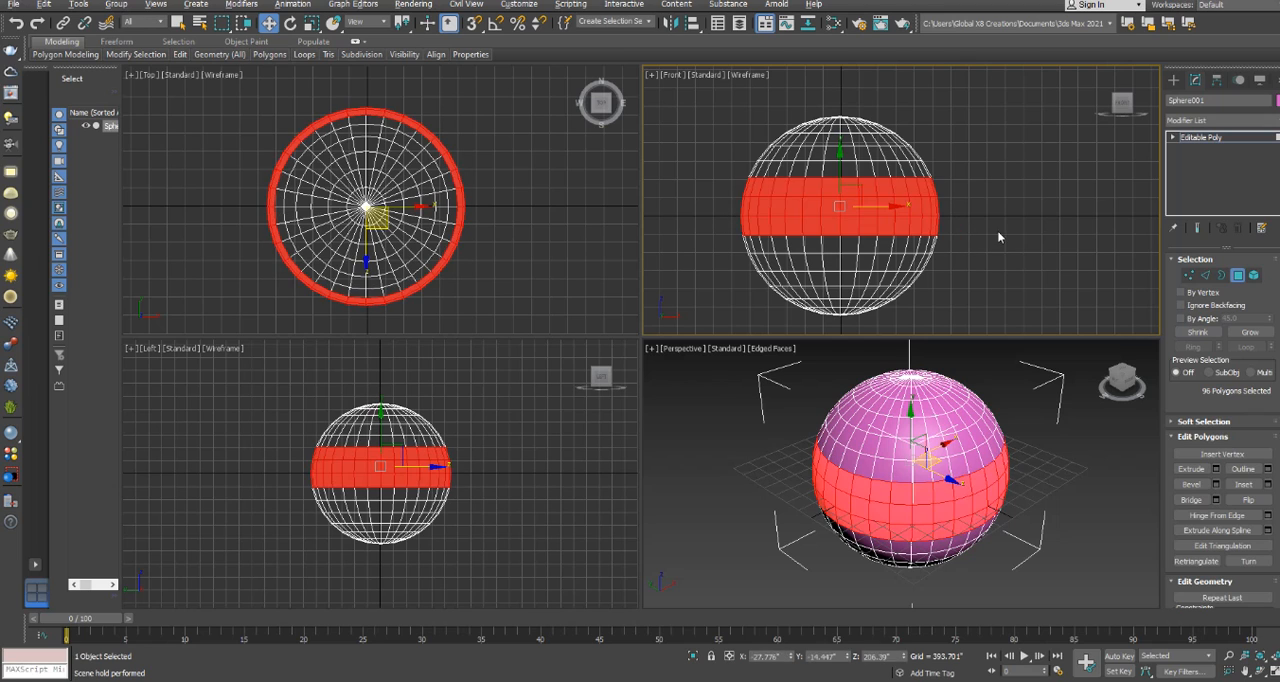
click(997, 230)
Crossing-select the three middle bands, add the top cap and two lower bands, and clear the polygon selection.
drag(744, 199, 970, 226)
drag(783, 112, 886, 139)
ctrl+drag(966, 264, 740, 286)
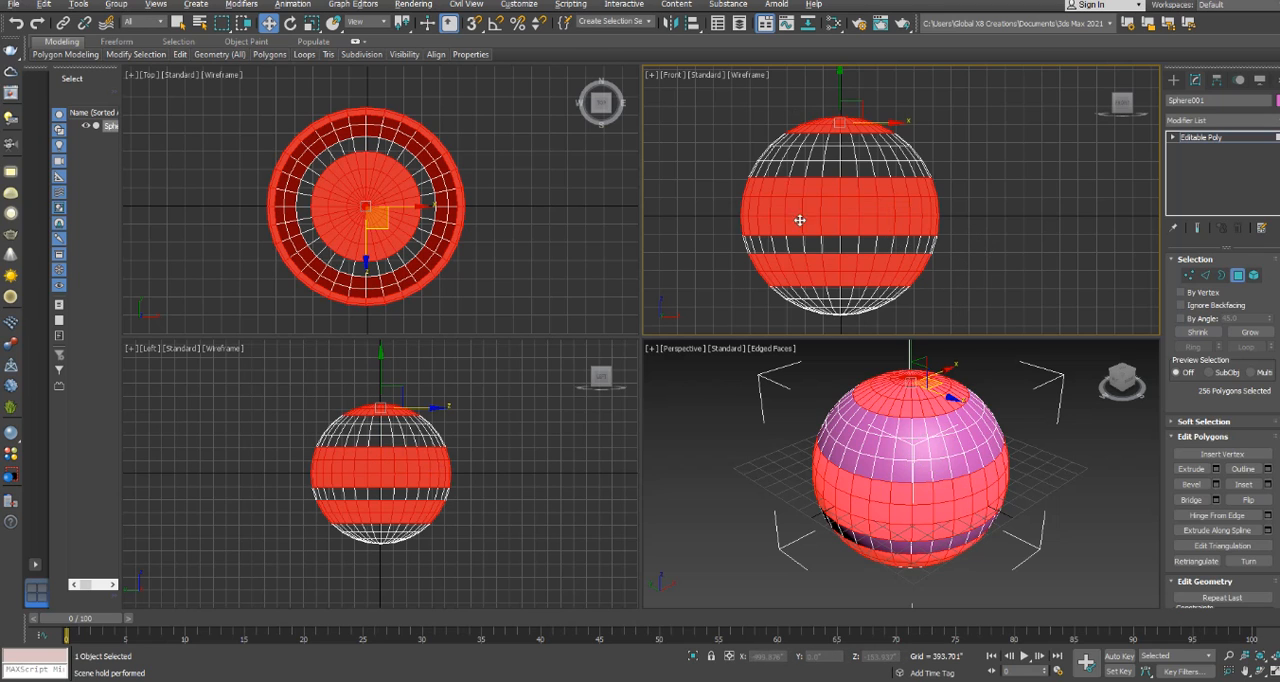
click(702, 169)
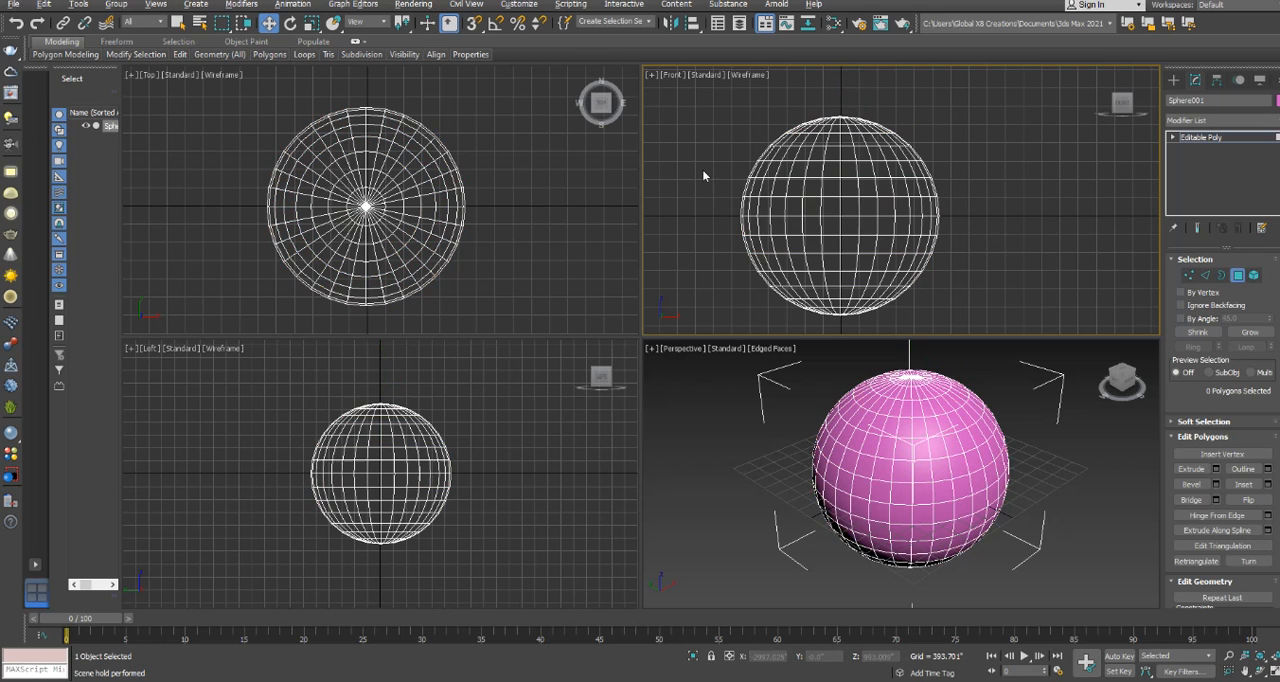
Change the selection region shape to circular.
click(227, 28)
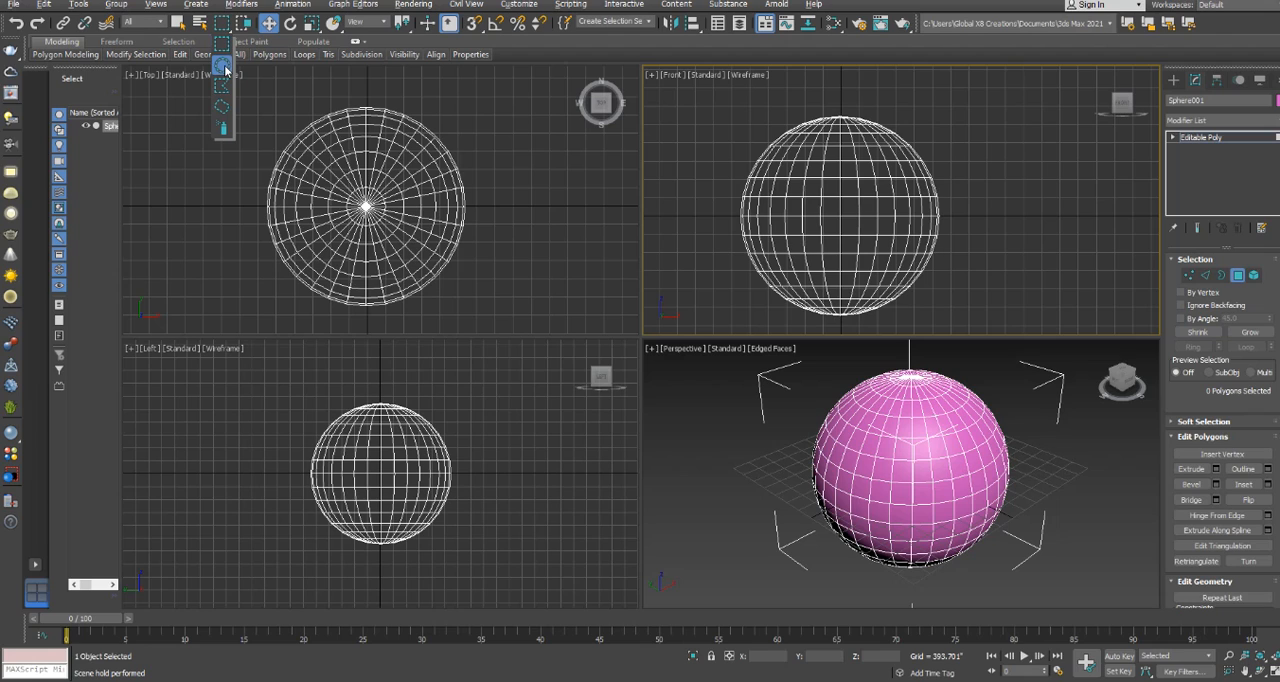
drag(226, 68, 224, 66)
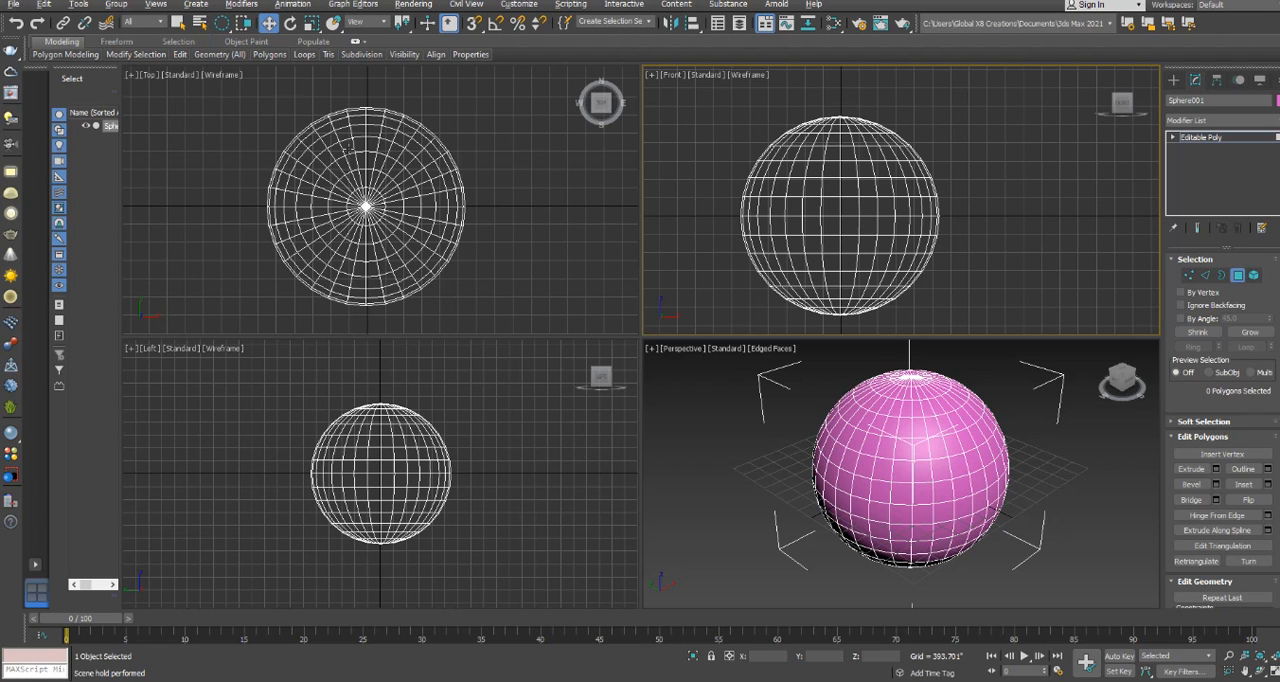
Switch the sphere to Vertex level and select the pole vertex and one vertex on a nearby ring in the Top view.
click(366, 206)
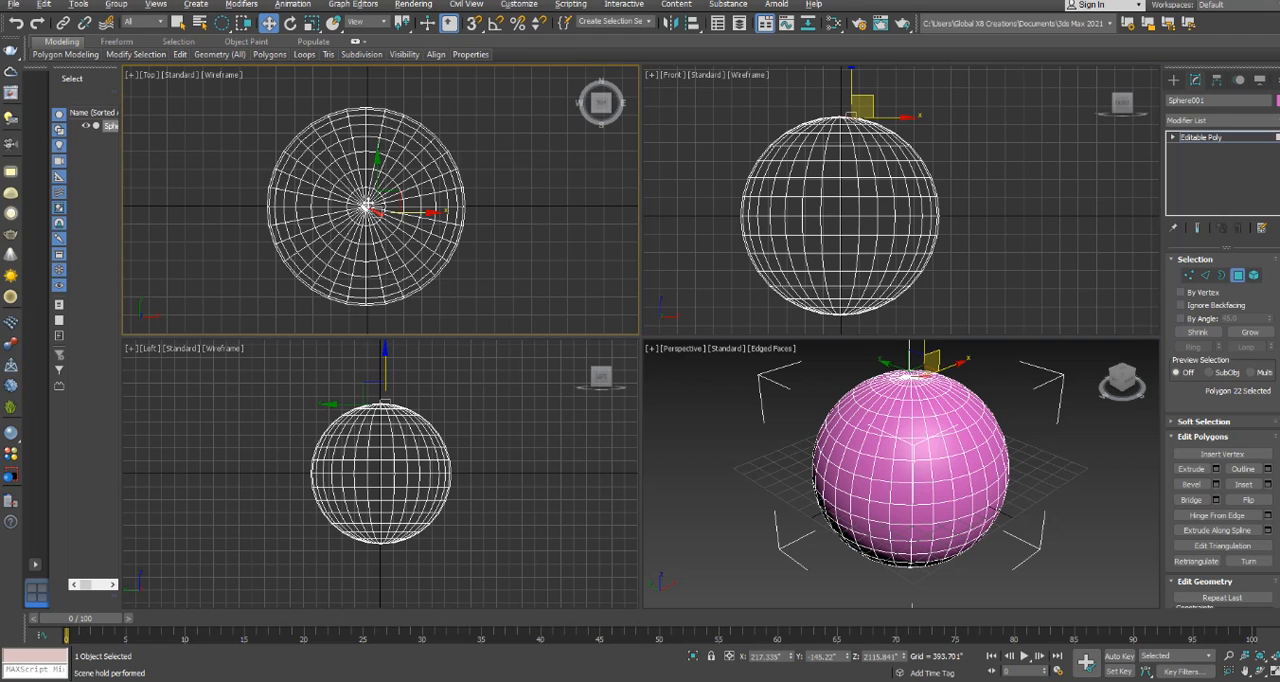
click(1188, 275)
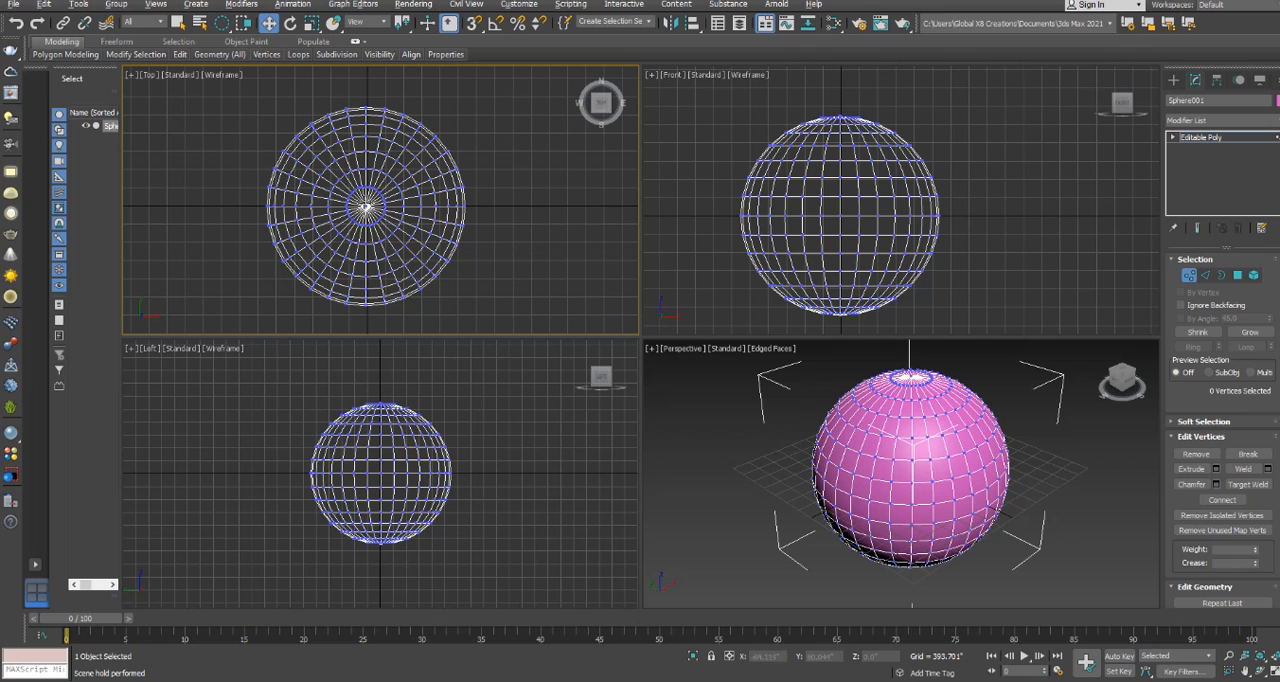
click(367, 203)
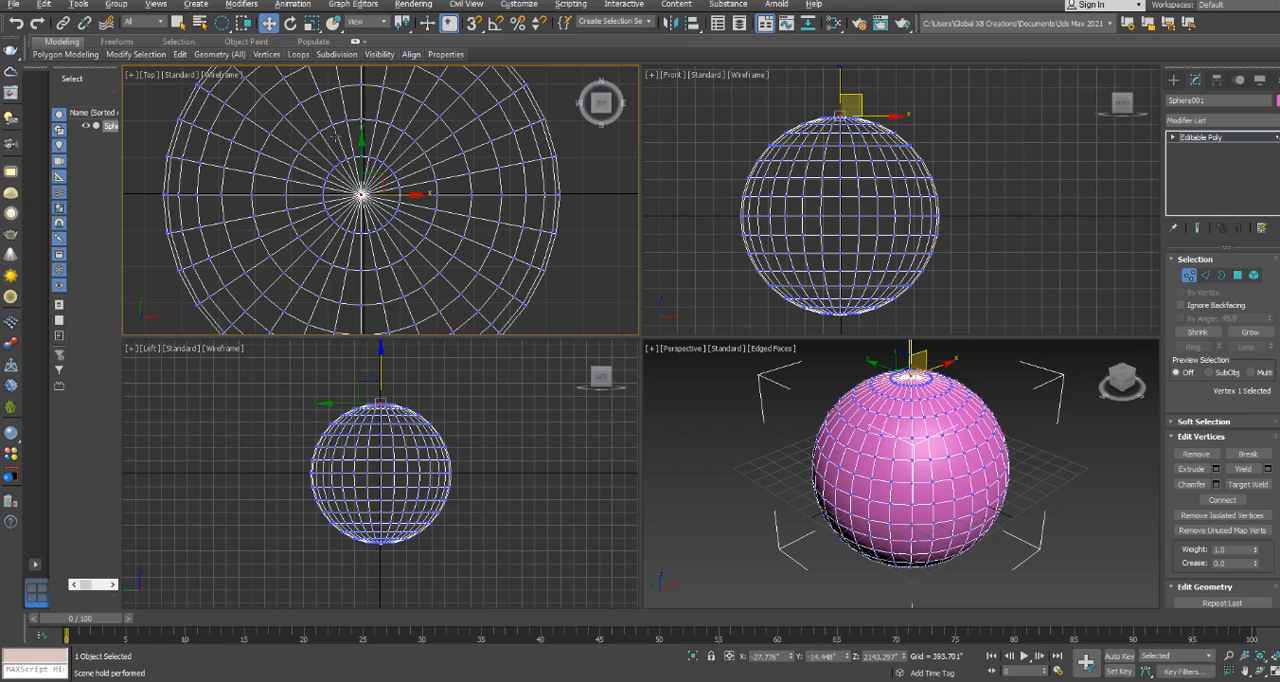
click(338, 139)
scroll(350, 175, up, 3)
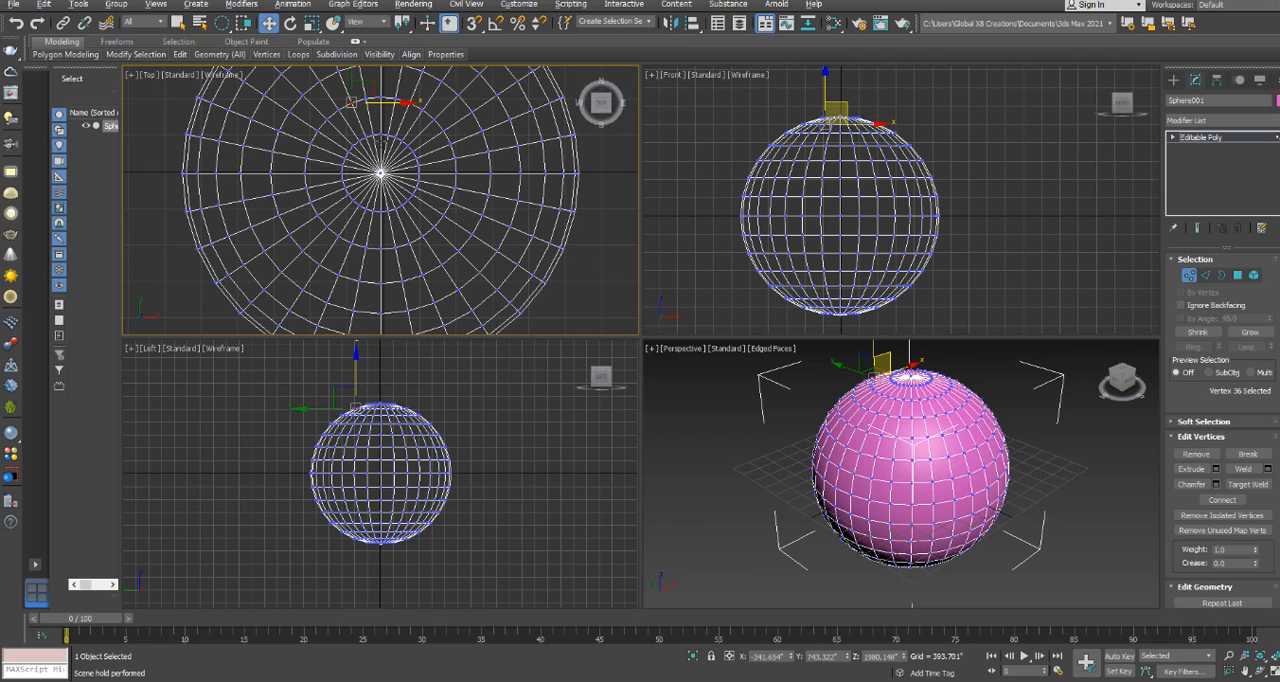
Select vertices around the pole with circular regions in the Top view, and clear the vertex selection.
scroll(384, 160, down, 2)
mouse_move(381, 182)
mouse_down()
mouse_move(486, 228)
mouse_move(470, 215)
mouse_up()
scroll(370, 148, down, 2)
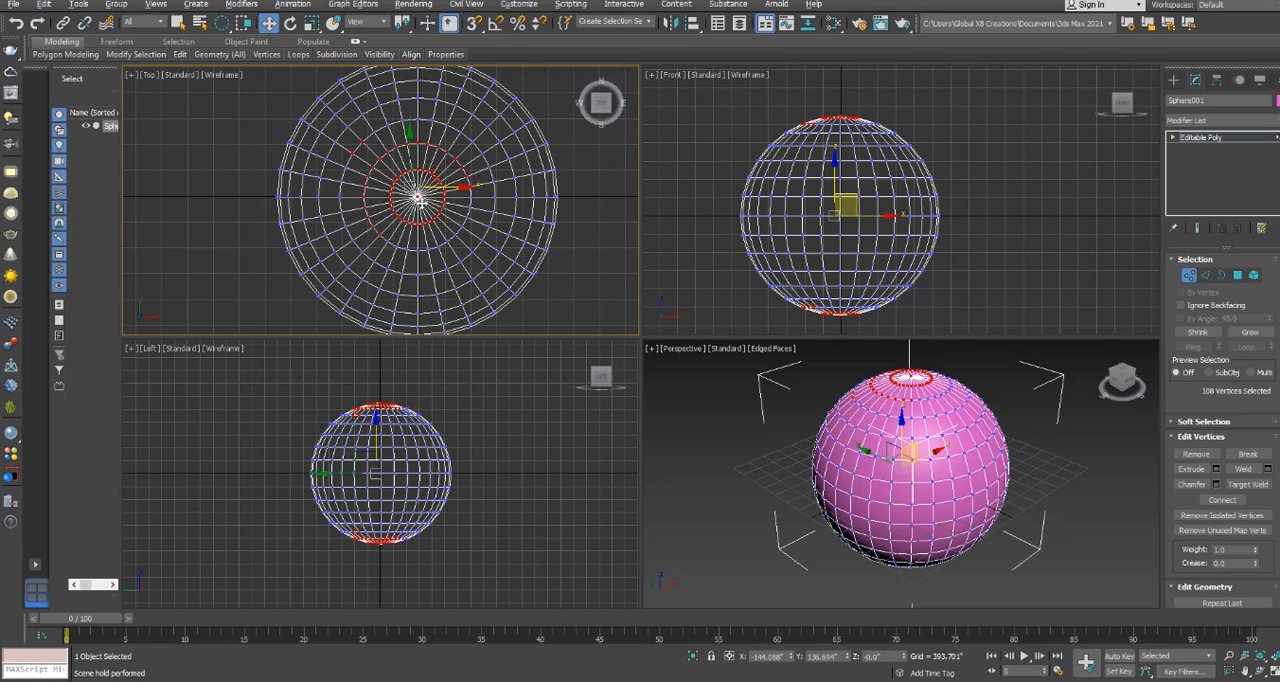
scroll(370, 148, up, 2)
drag(370, 146, 508, 273)
scroll(540, 267, down, 3)
click(717, 223)
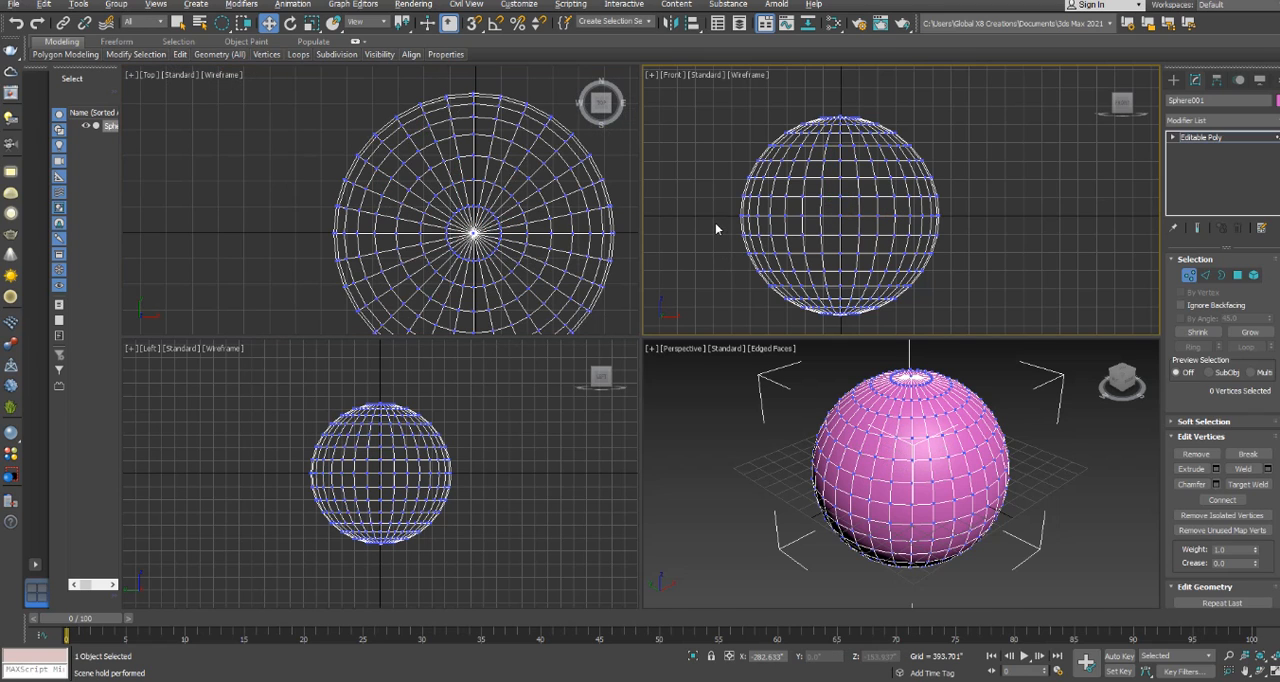
Change the selection region shape to fence and enclose the sphere's lower vertices in the Front view.
drag(224, 24, 226, 88)
drag(948, 288, 878, 248)
click(707, 311)
click(935, 307)
click(950, 289)
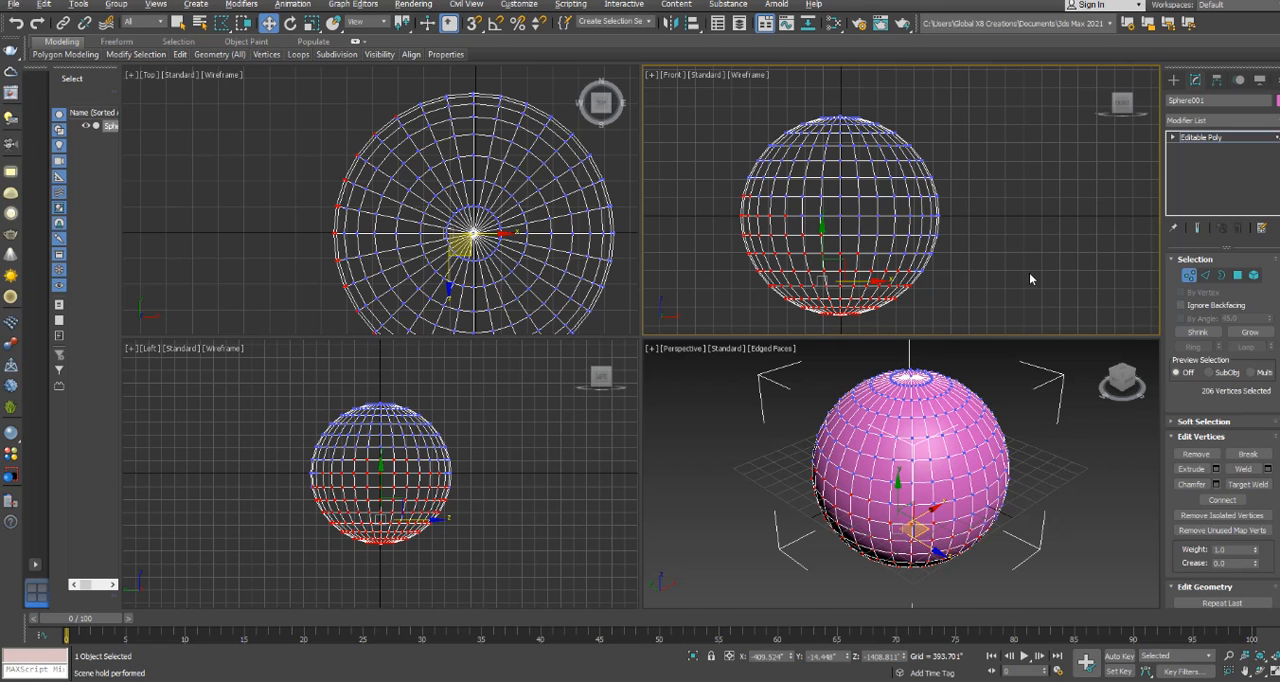
Draw a fence region around the sphere's upper part in the Front view to select its vertices.
mouse_move(1010, 233)
mouse_down()
mouse_move(723, 131)
mouse_move(723, 114)
mouse_up()
click(858, 81)
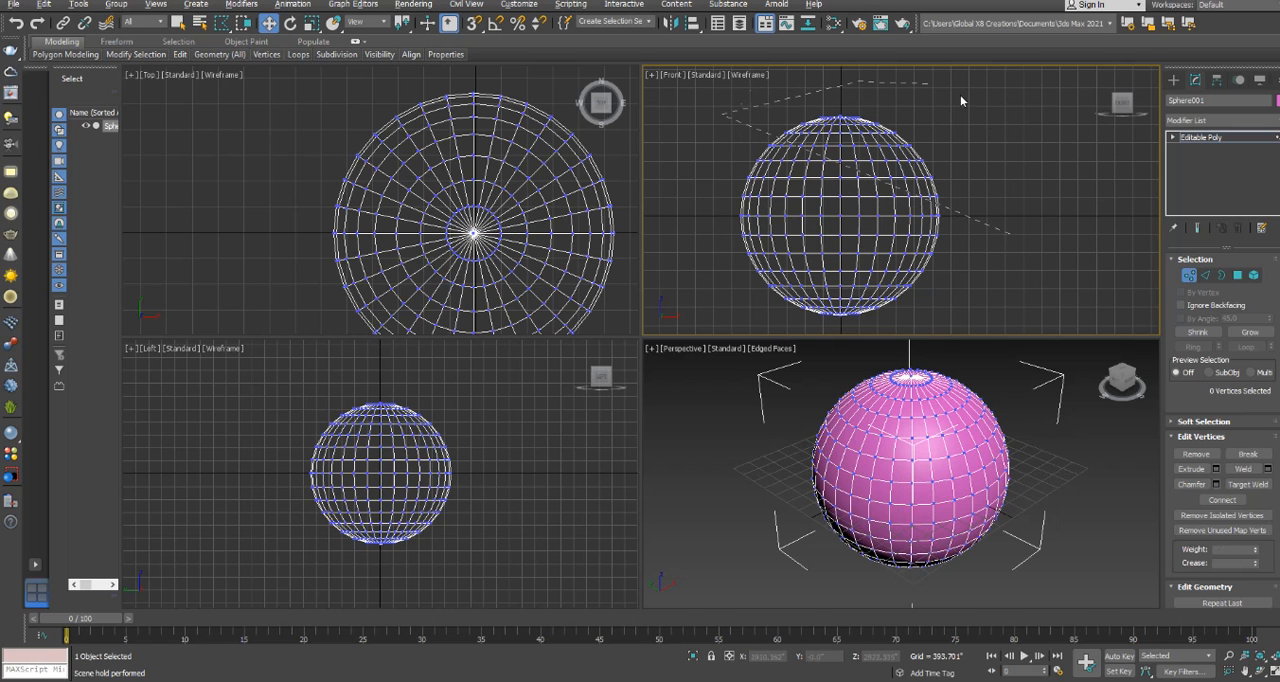
click(1007, 222)
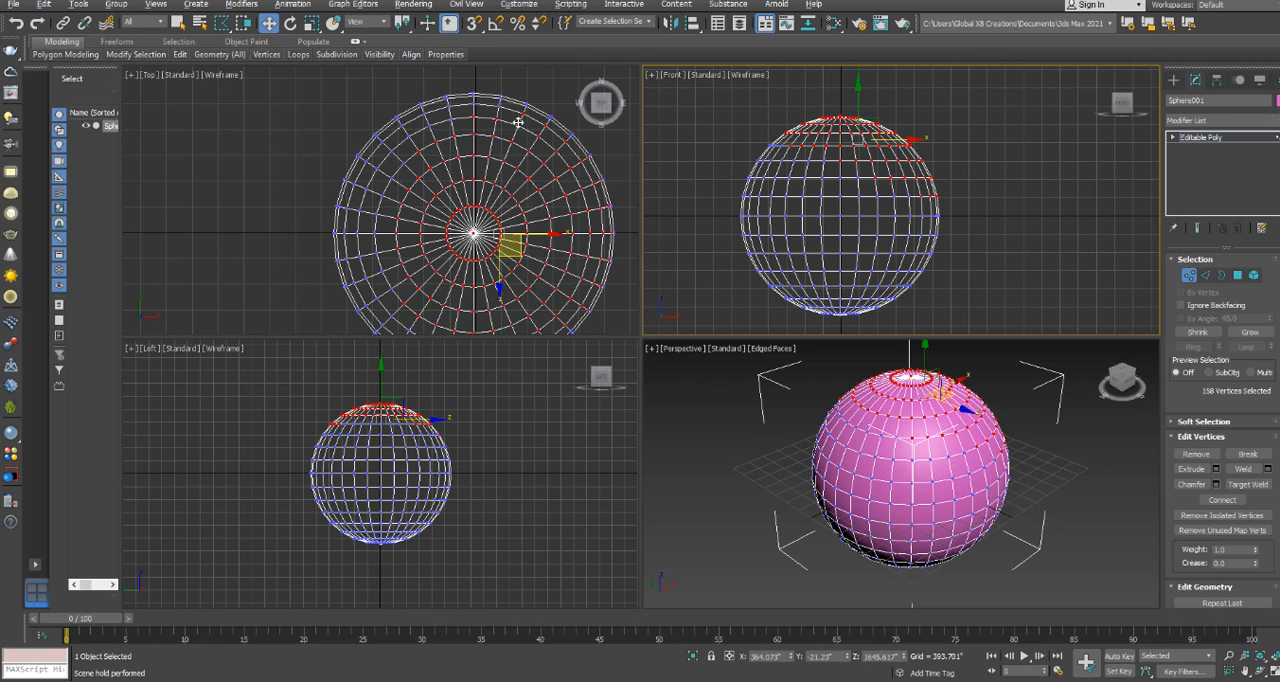
Change the selection region to paint, switch to Polygon level and try to paint-select polygons near the sphere's centre in the Front view.
drag(222, 22, 224, 128)
click(1122, 236)
click(1237, 275)
click(843, 222)
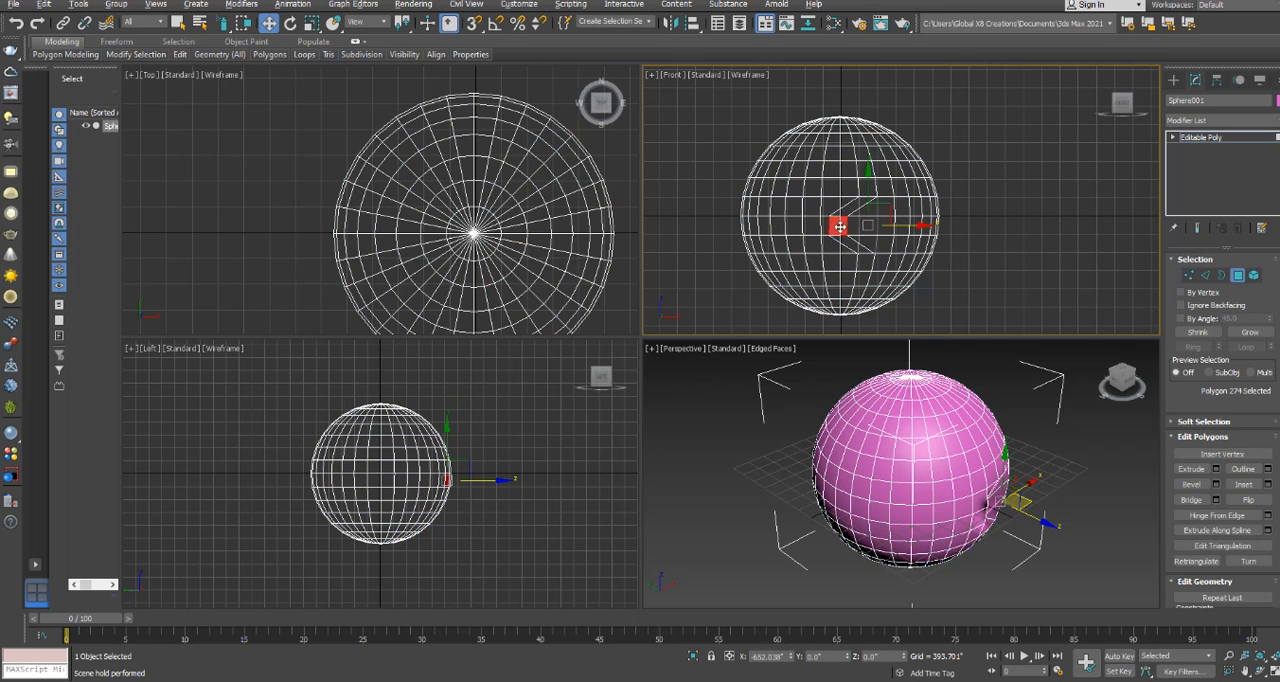
drag(843, 222, 863, 222)
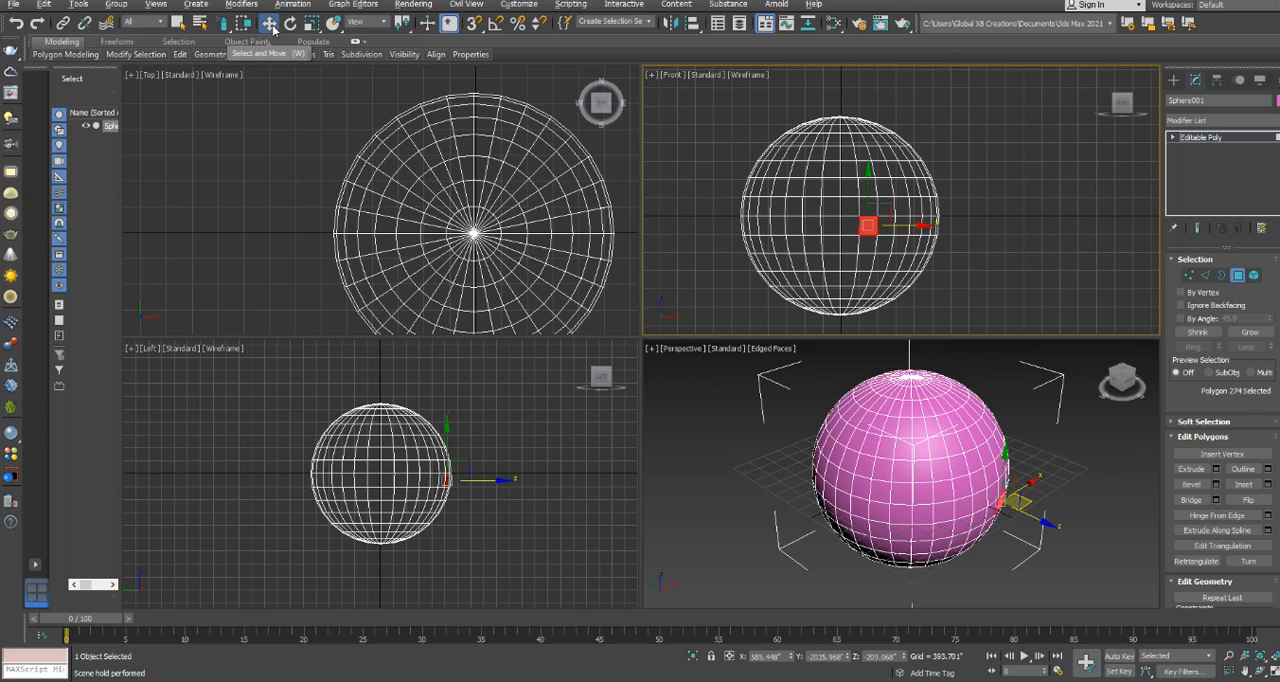
Activate the Select Object tool, paint-select the sphere's middle polygon bands in the Front view, and clear the selection.
click(180, 24)
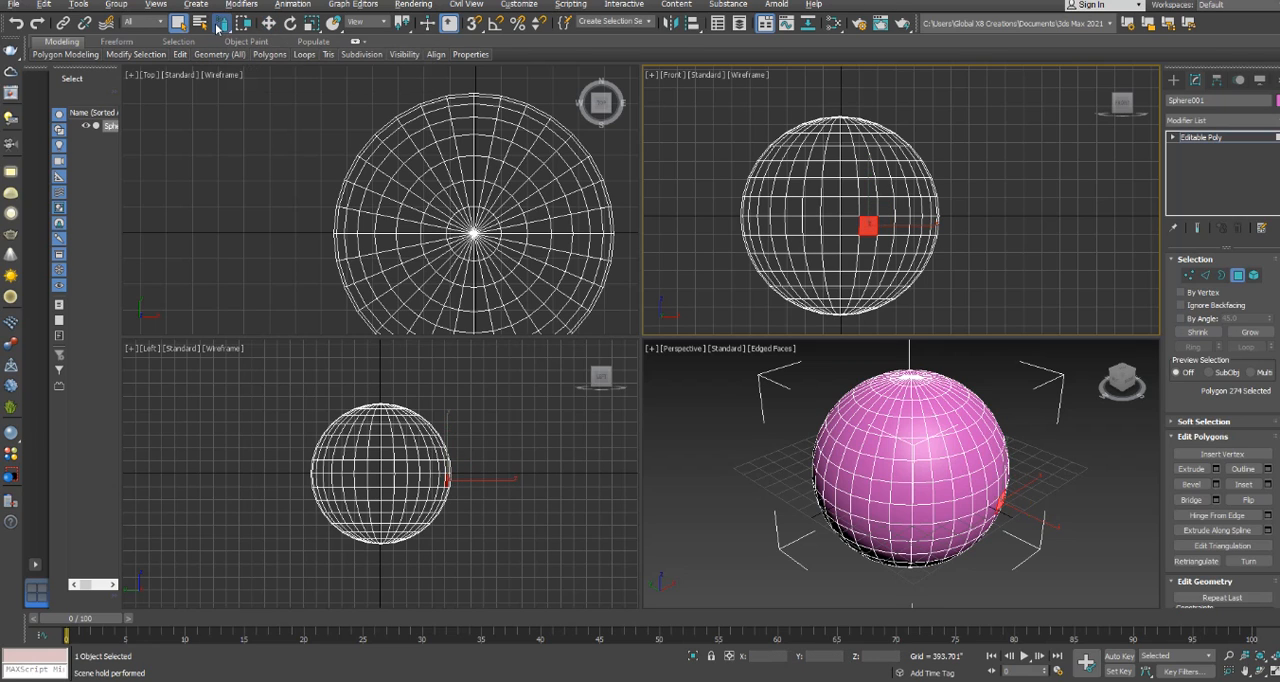
click(992, 220)
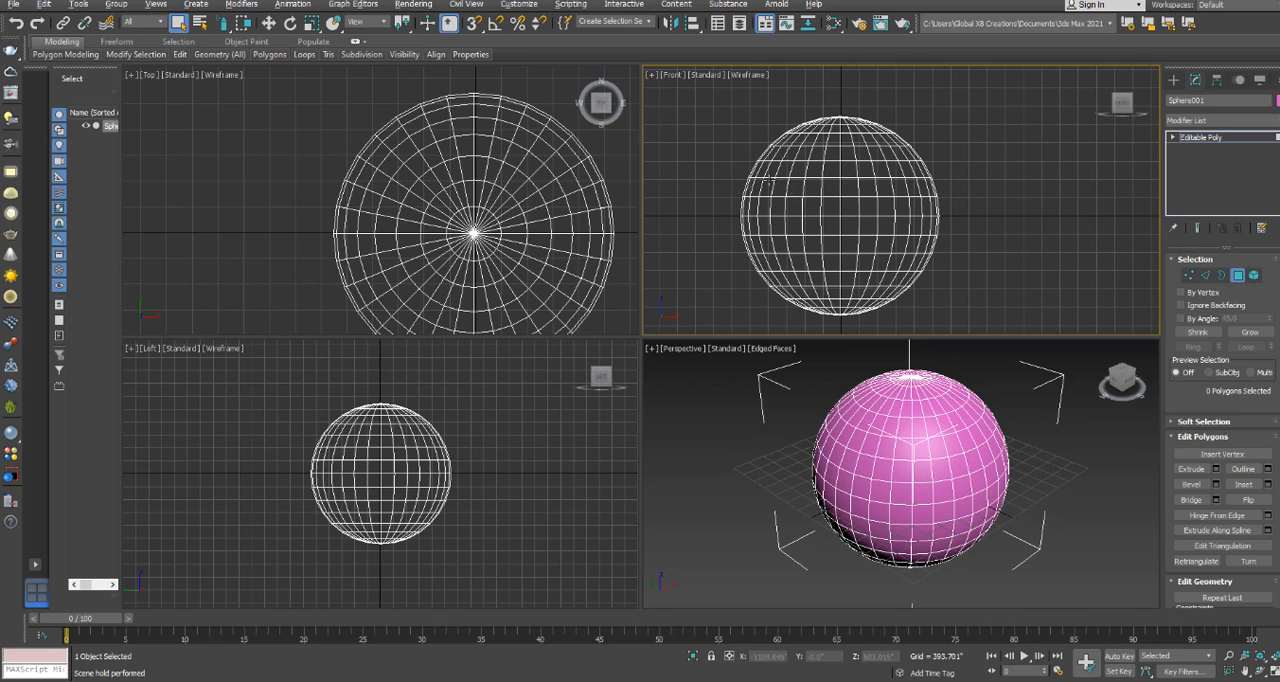
mouse_move(775, 184)
mouse_down()
mouse_move(784, 198)
mouse_move(758, 194)
mouse_move(777, 211)
mouse_move(910, 216)
mouse_move(766, 206)
mouse_move(764, 232)
mouse_move(872, 243)
mouse_move(920, 200)
mouse_move(940, 223)
mouse_move(819, 211)
mouse_up()
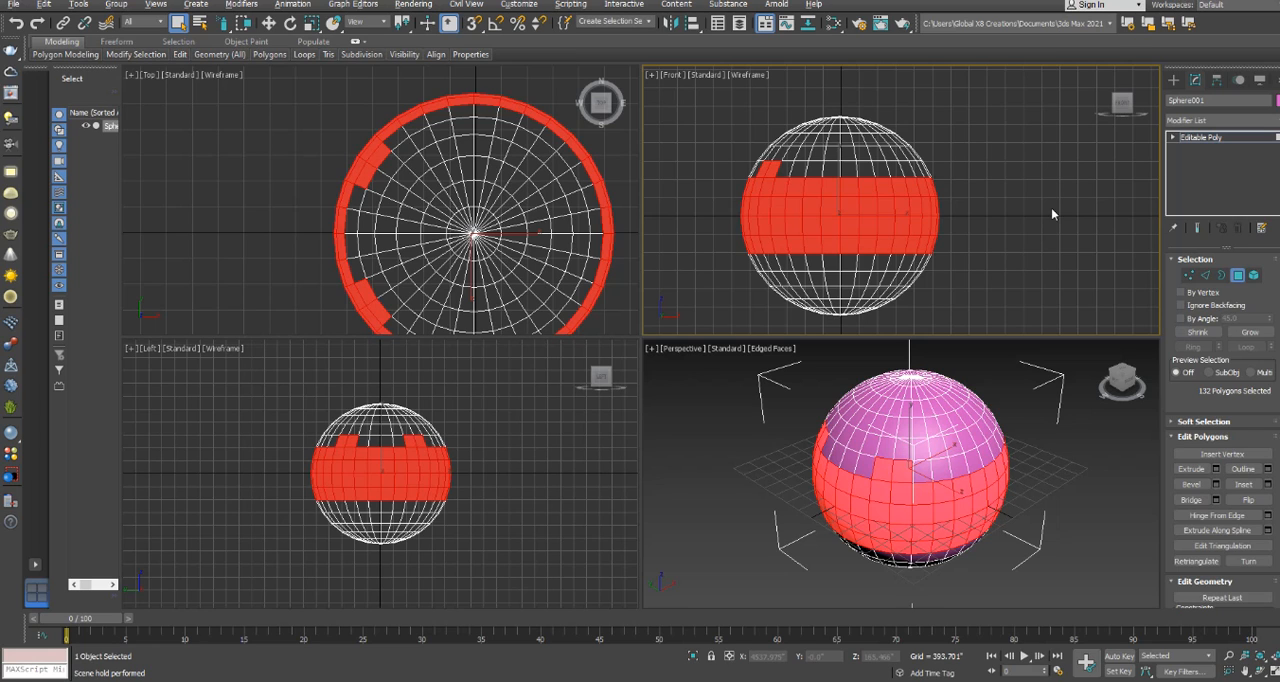
click(1026, 200)
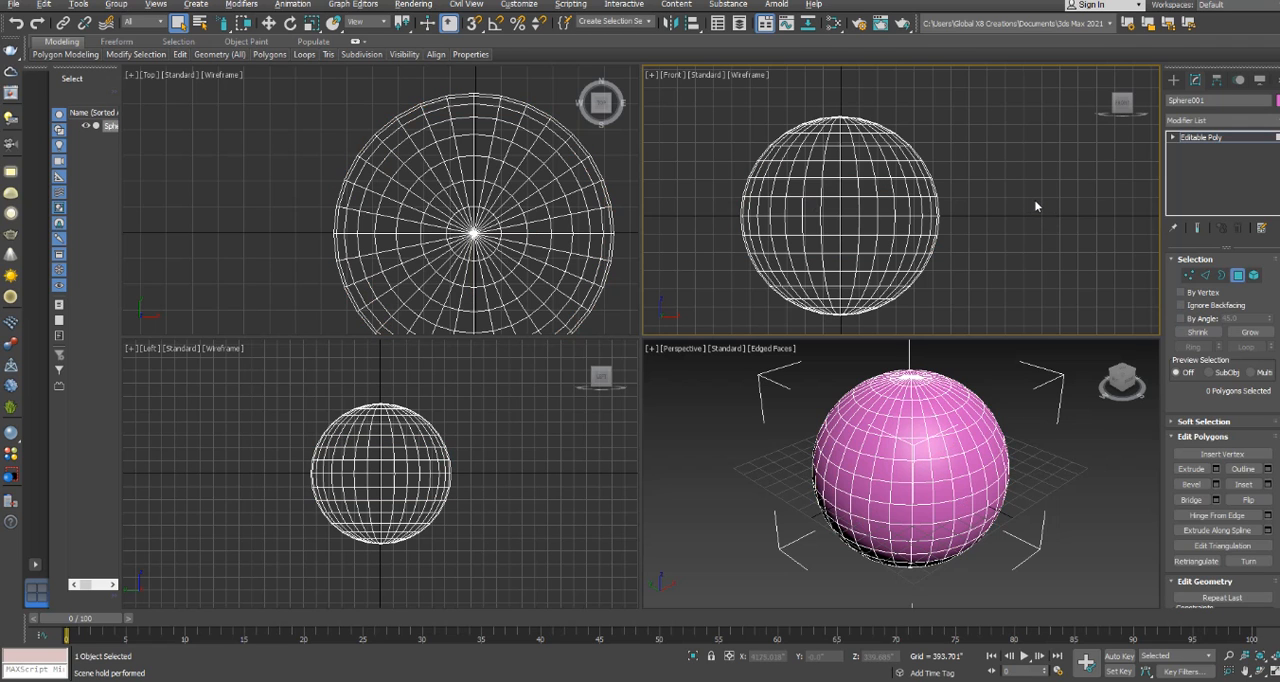
scroll(1019, 200, down, 4)
scroll(1028, 230, up, 2)
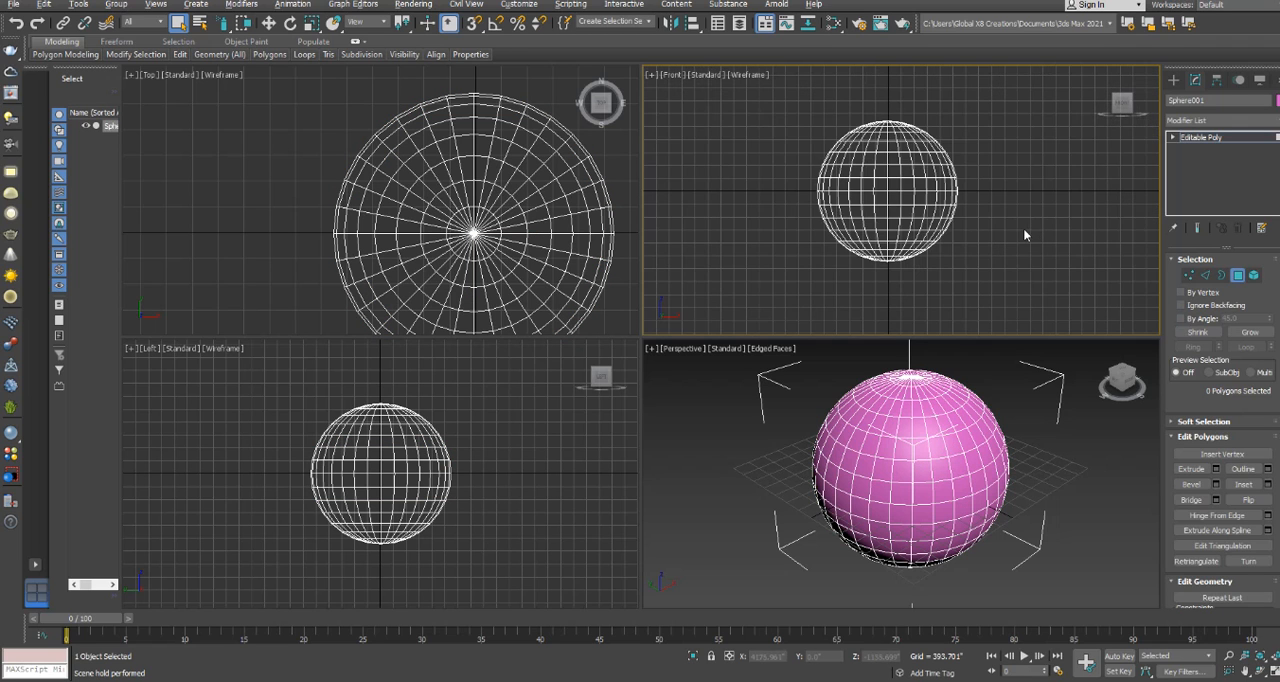